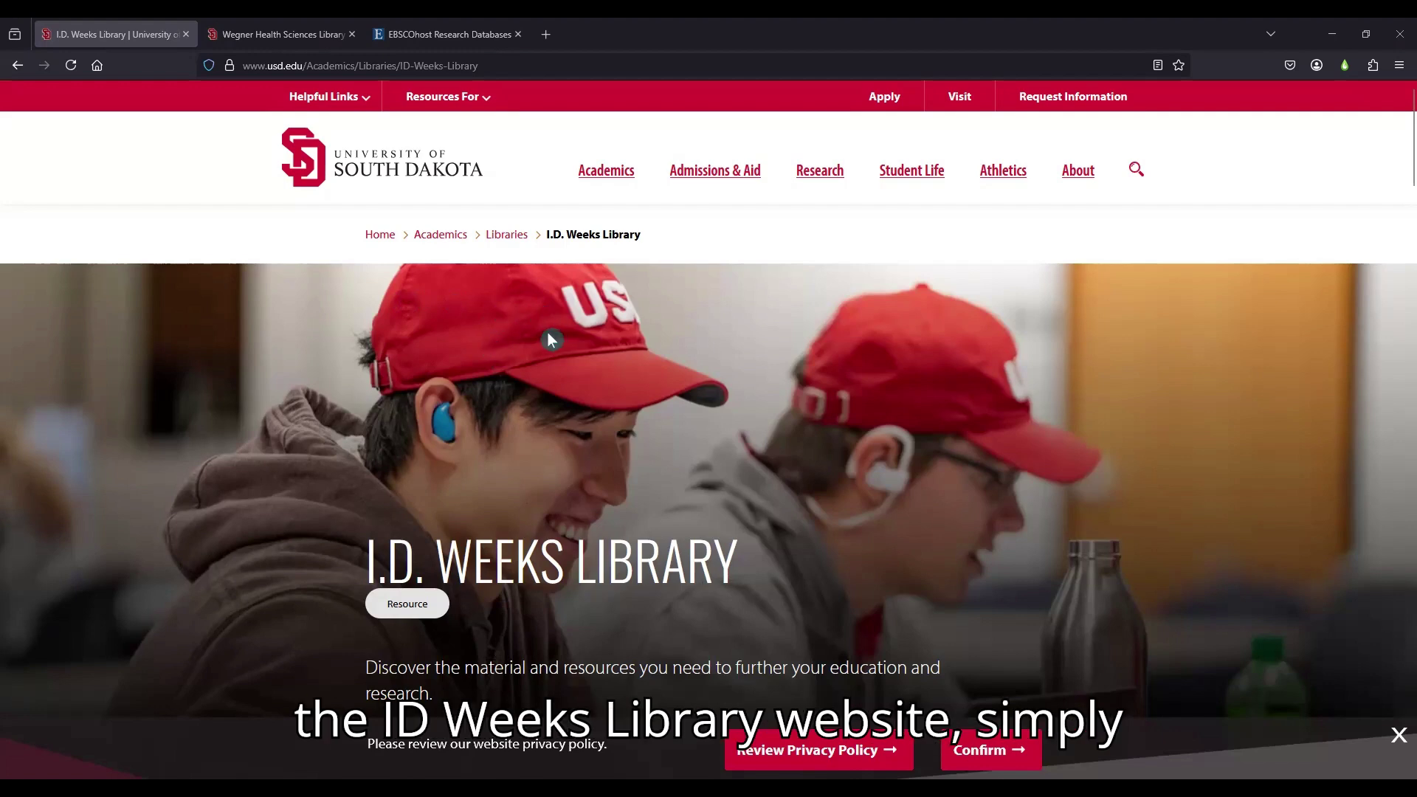
Step: Open the full A-Z Databases list from the Databases section of the I.D. Weeks Library page
scroll(550, 340, "down", 10)
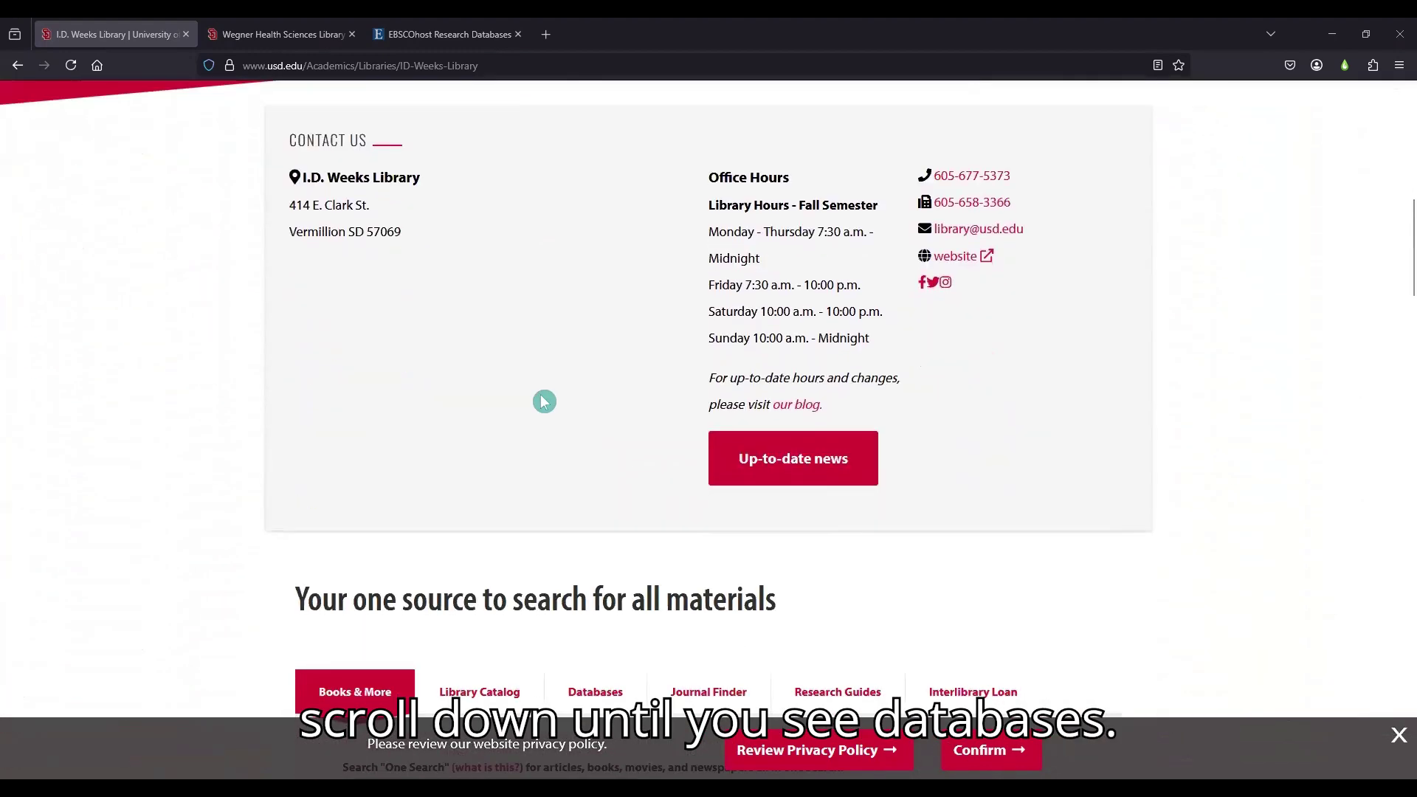
scroll(542, 399, "down", 4)
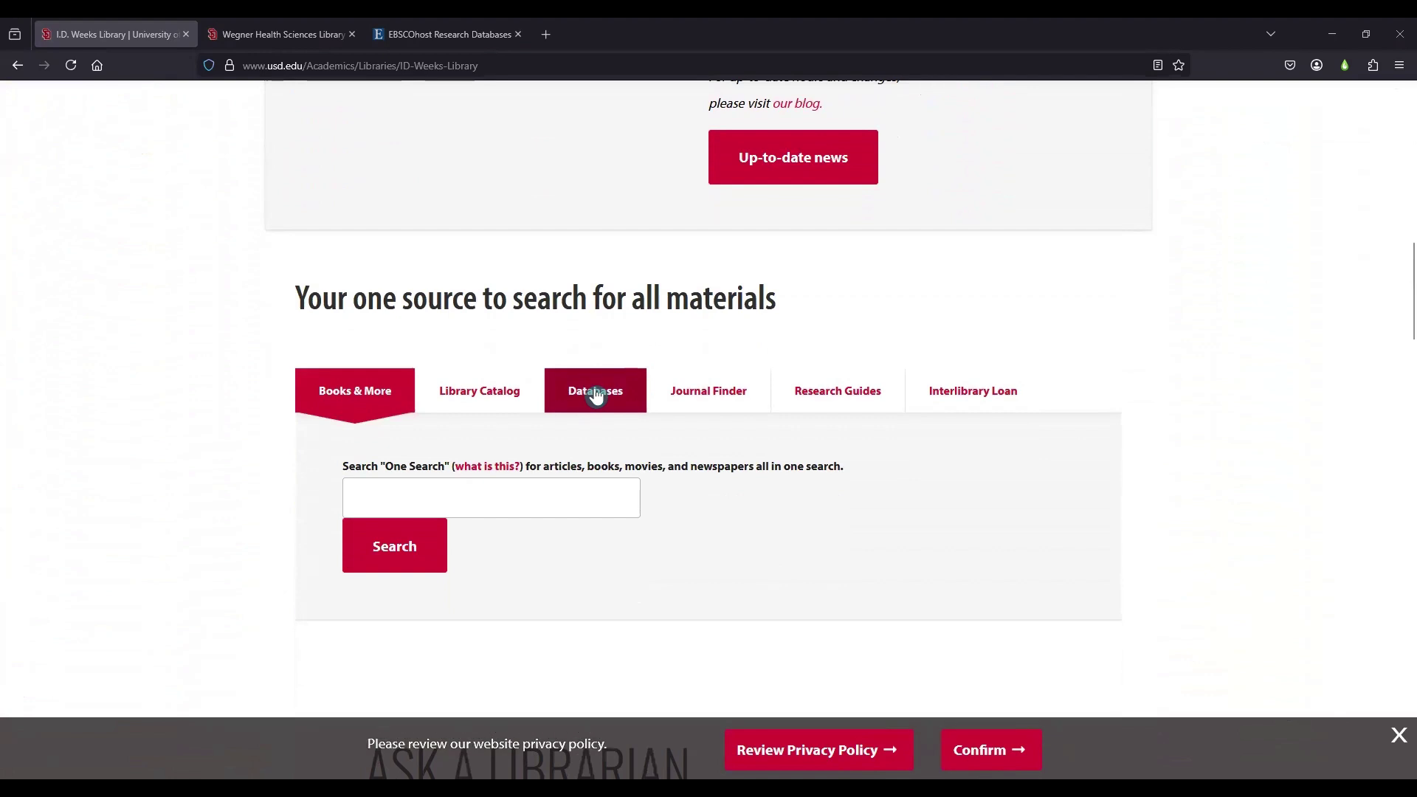
left_click(595, 392)
scroll(689, 465, "down", 1)
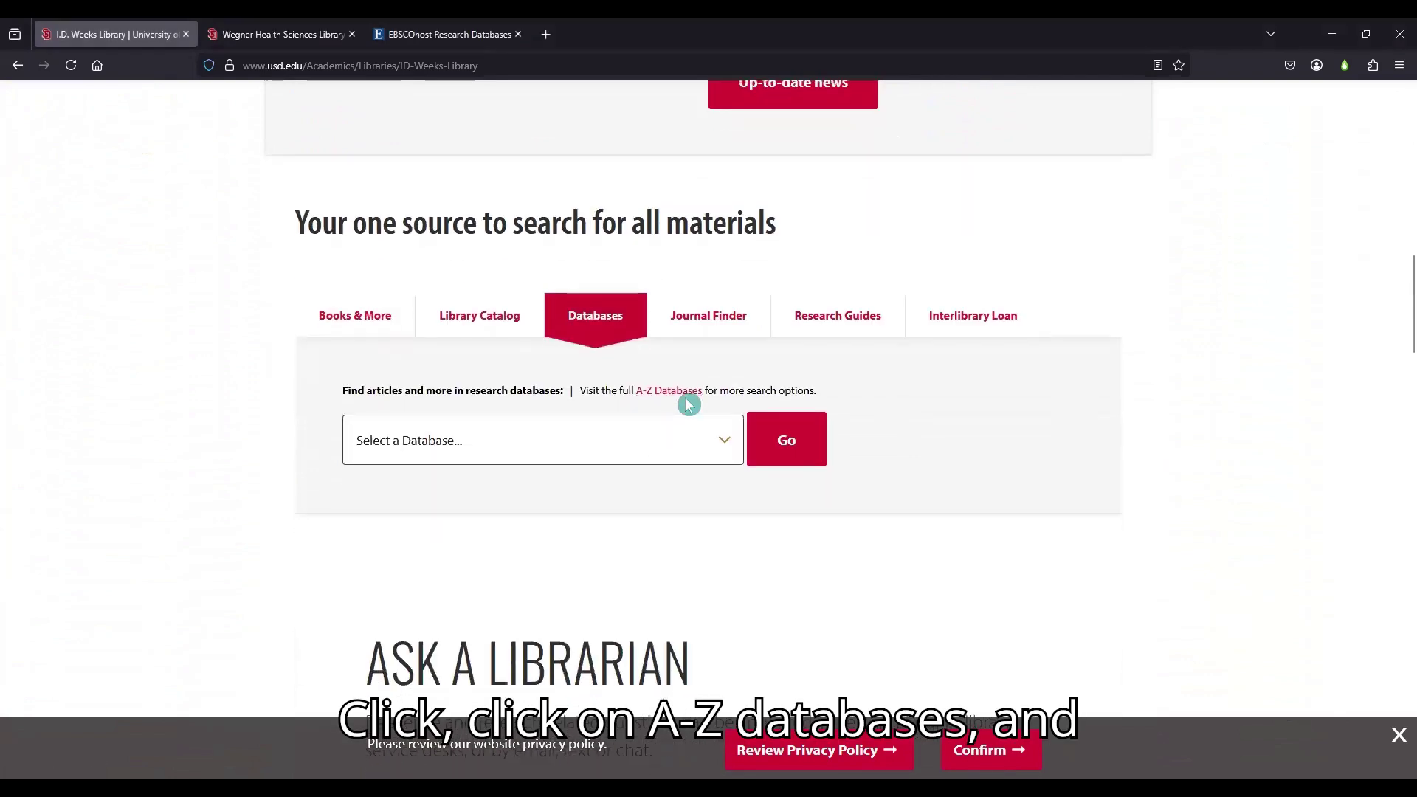
left_click(677, 392)
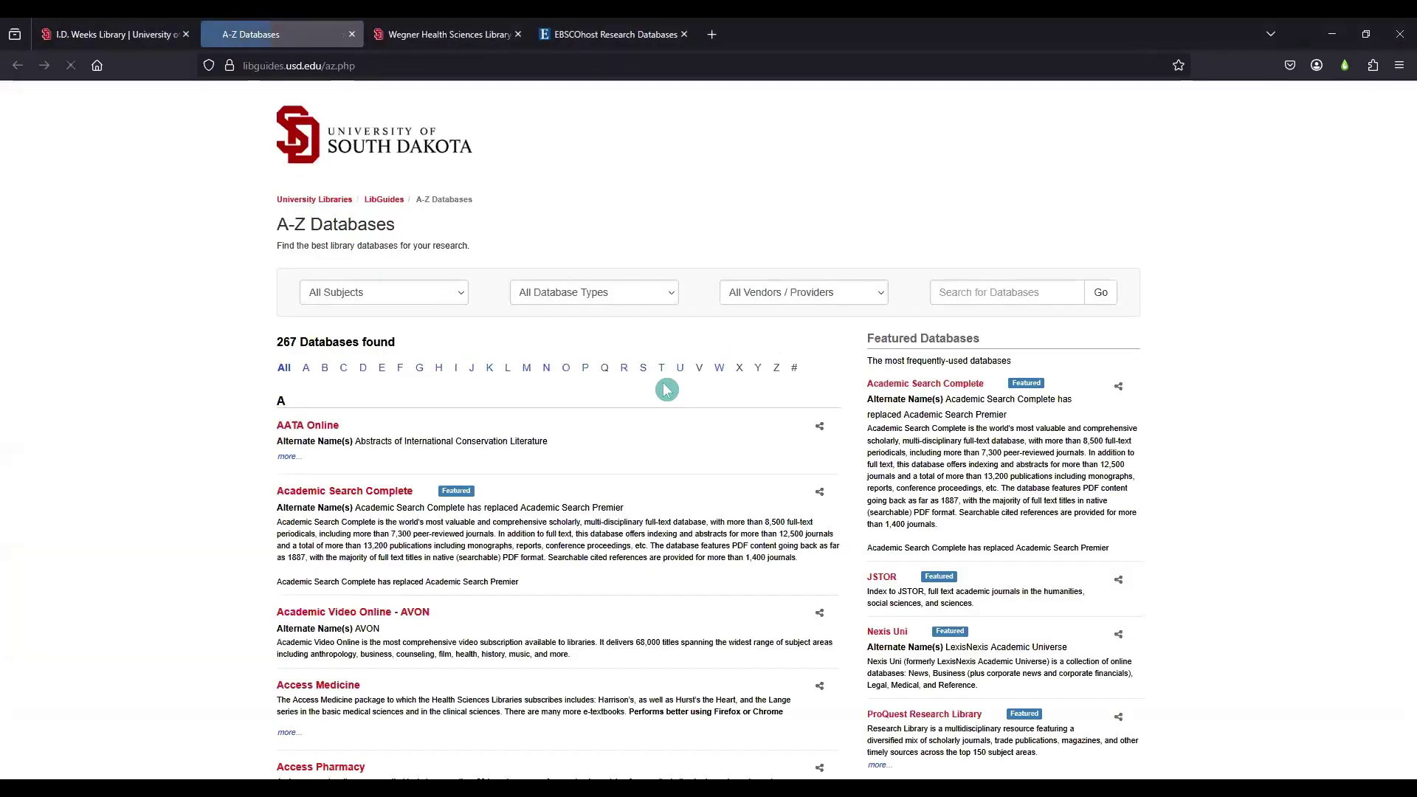
Step: Filter the A-Z list to databases starting with C and locate CINAHL Complete (via EBSCOhost)
left_click(344, 369)
scroll(347, 384, "down", 4)
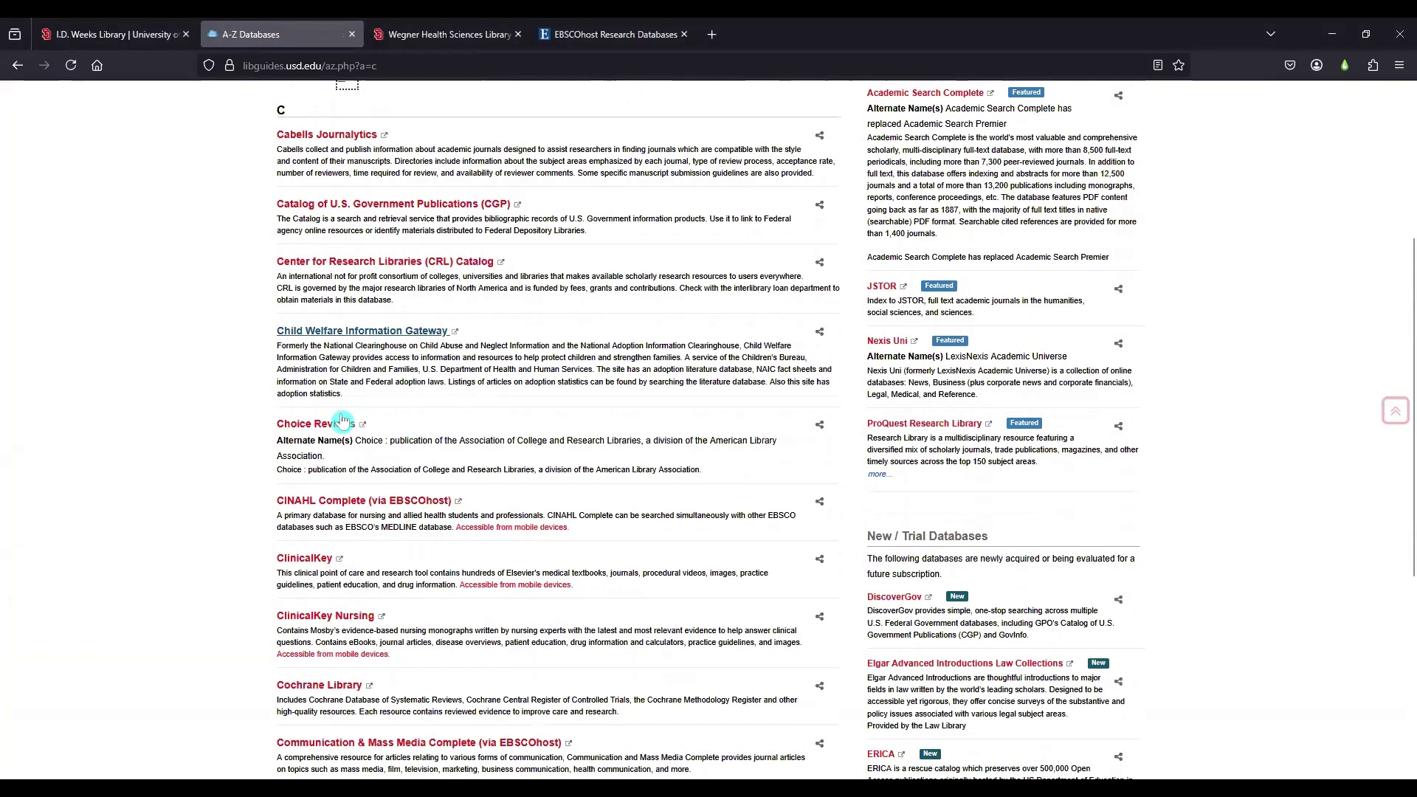
scroll(343, 421, "down", 1)
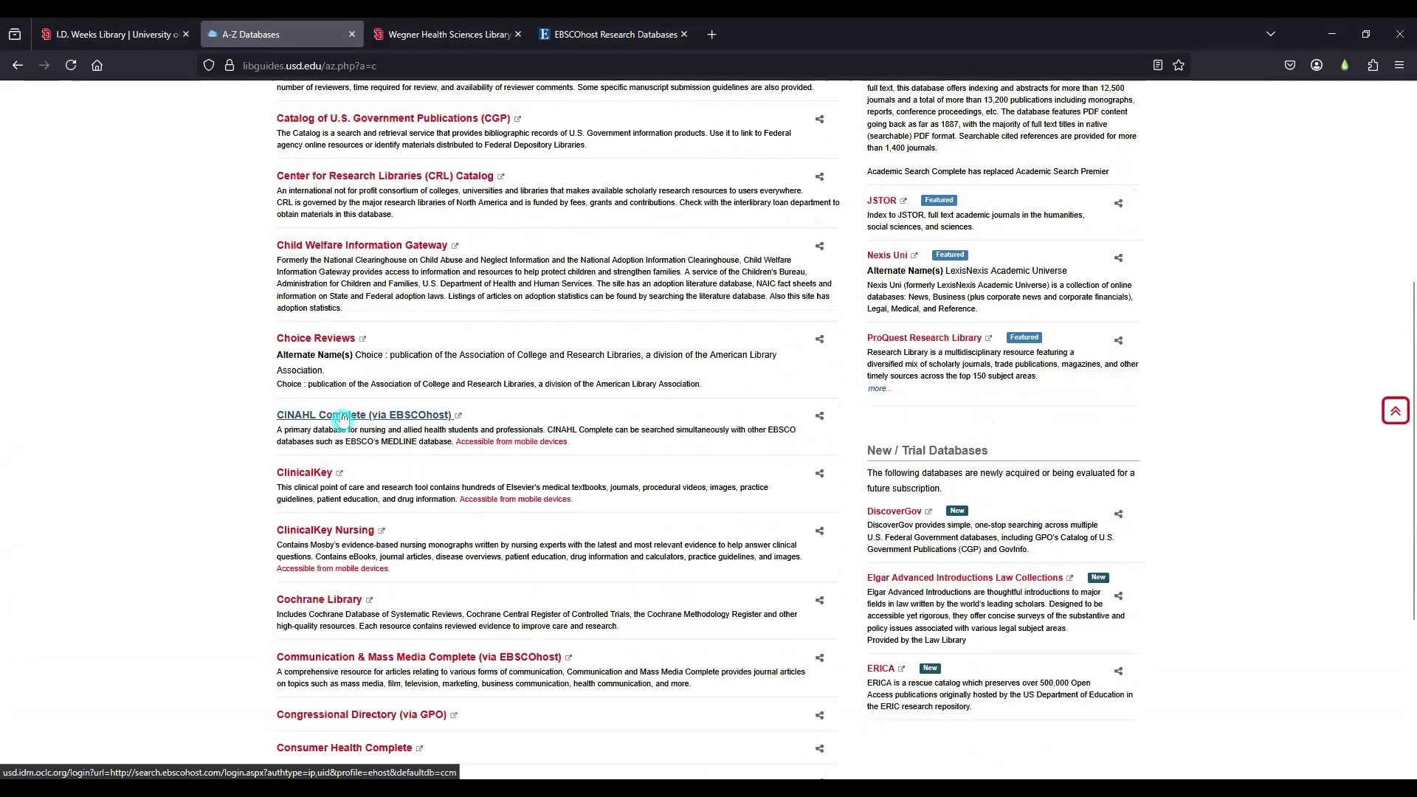
Step: Close the A-Z Databases page and locate the Databases link and CINAHL quick link on the Wegner Health Sciences Library page
left_click(352, 35)
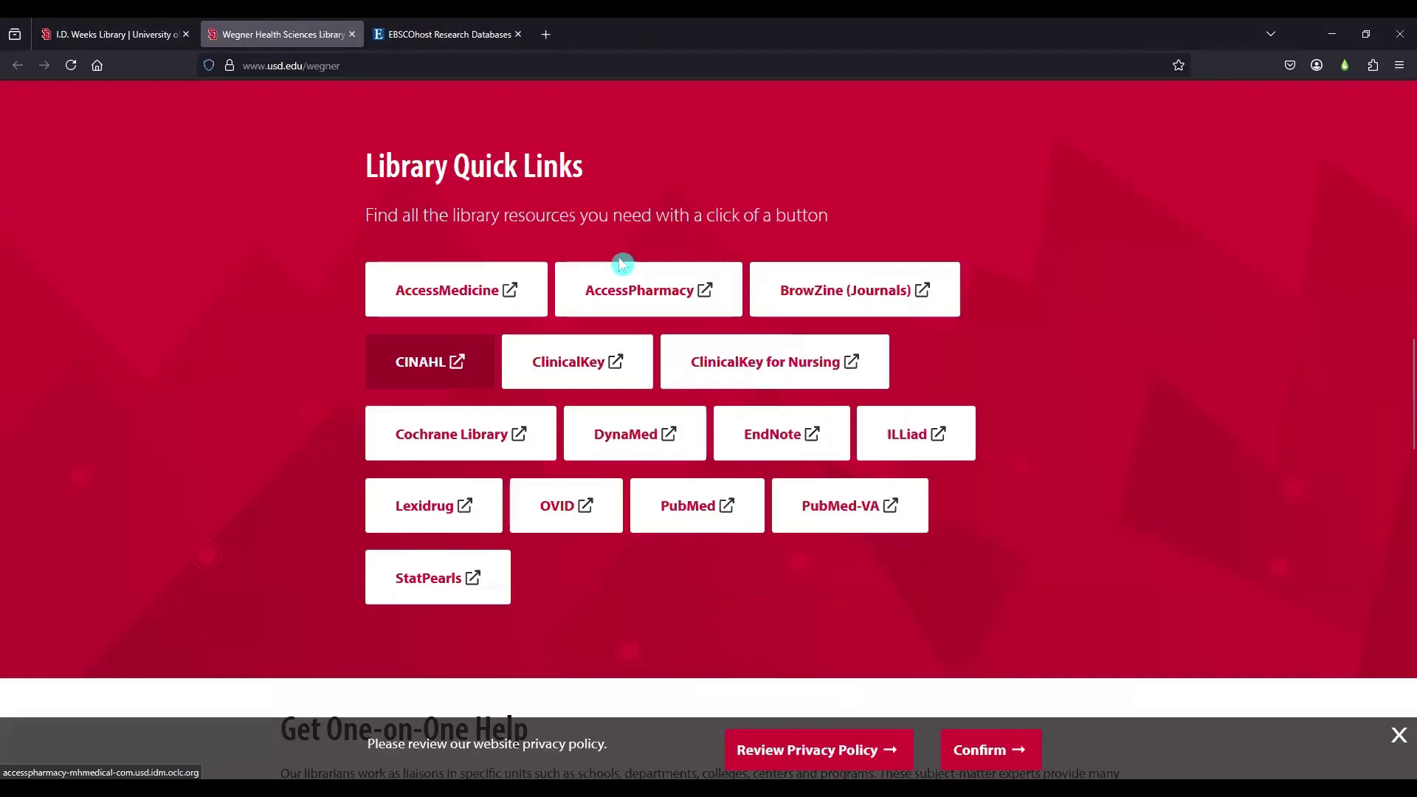
scroll(622, 274, "up", 5)
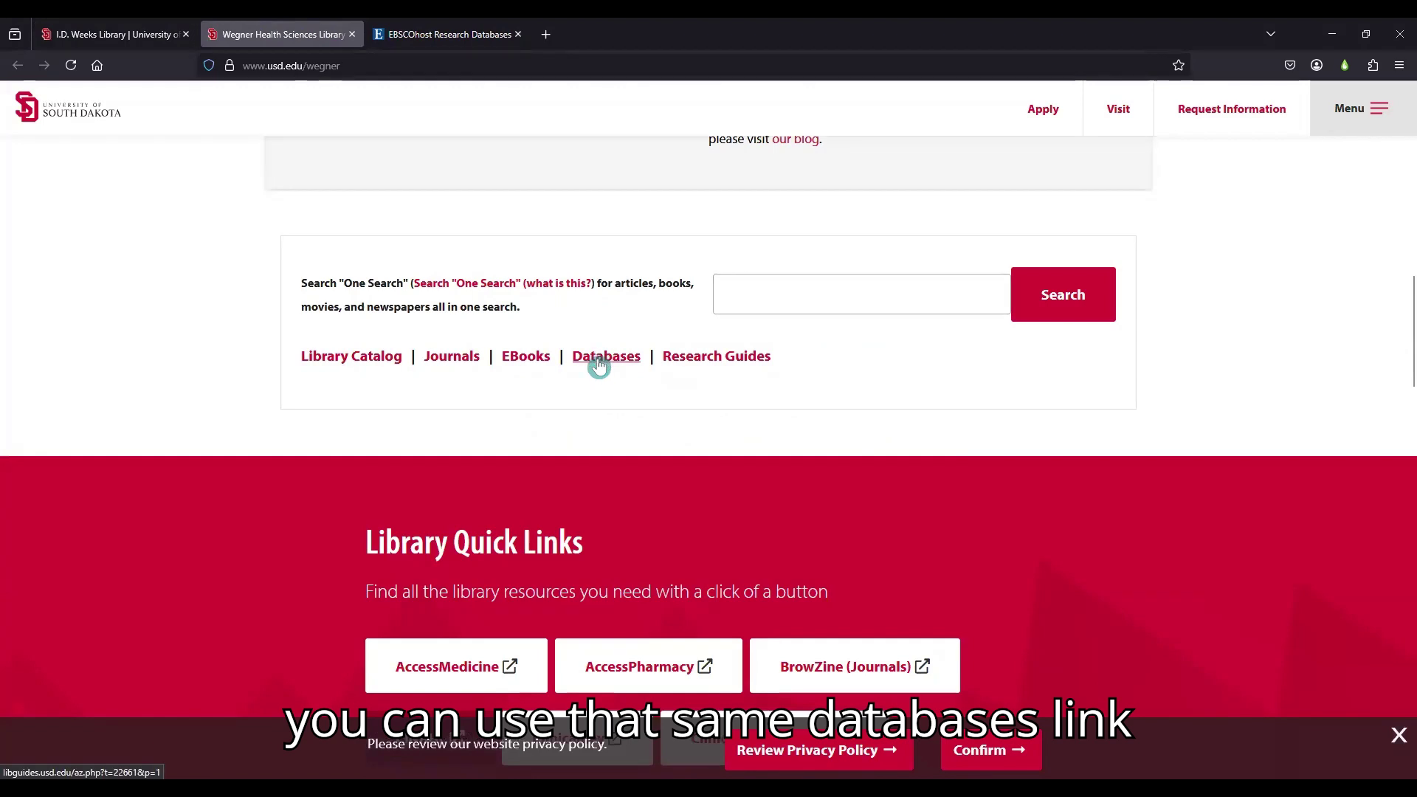
scroll(599, 366, "down", 4)
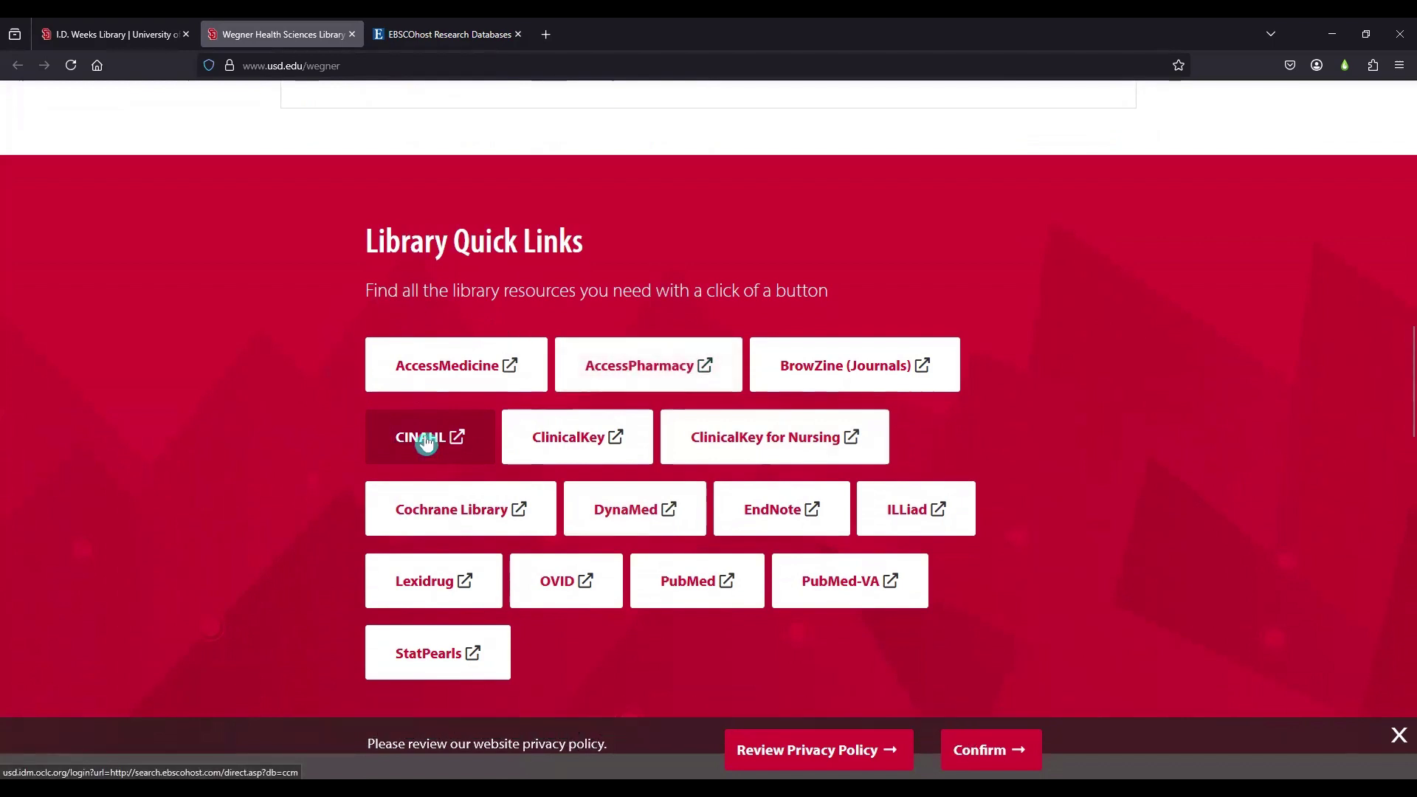
Step: Switch to the EBSCOhost Research Databases page and start creating a MyEBSCO account
left_click(450, 34)
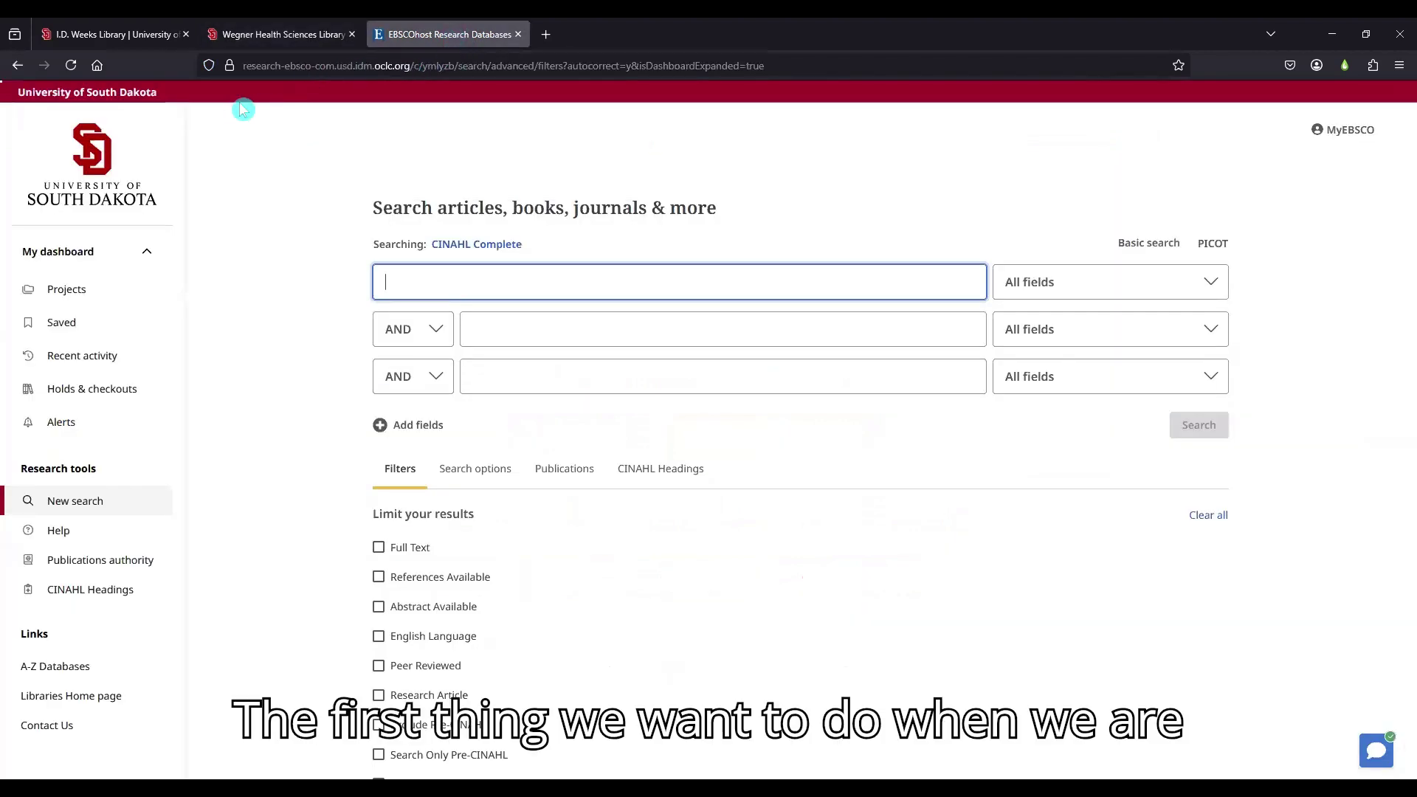
left_click(1322, 135)
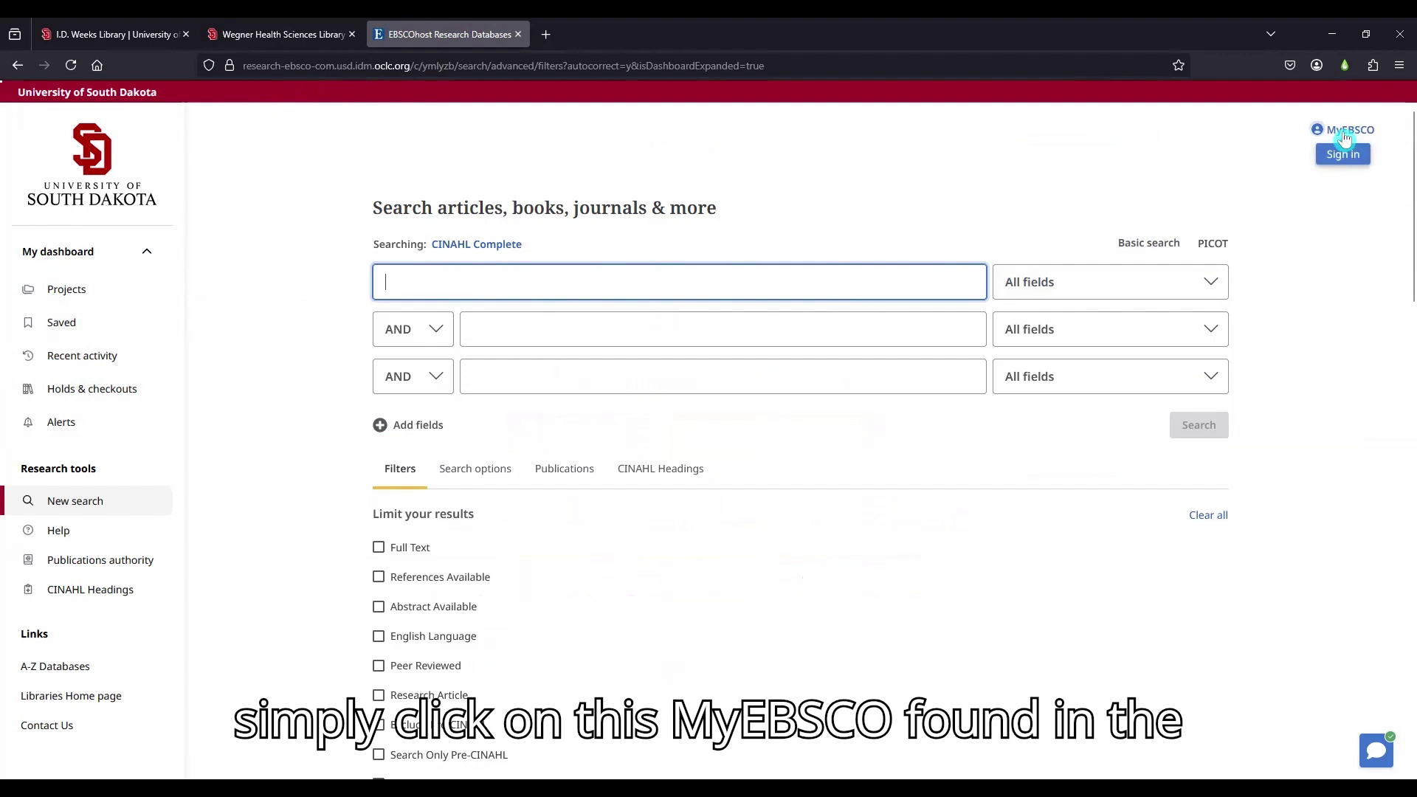
left_click(1347, 133)
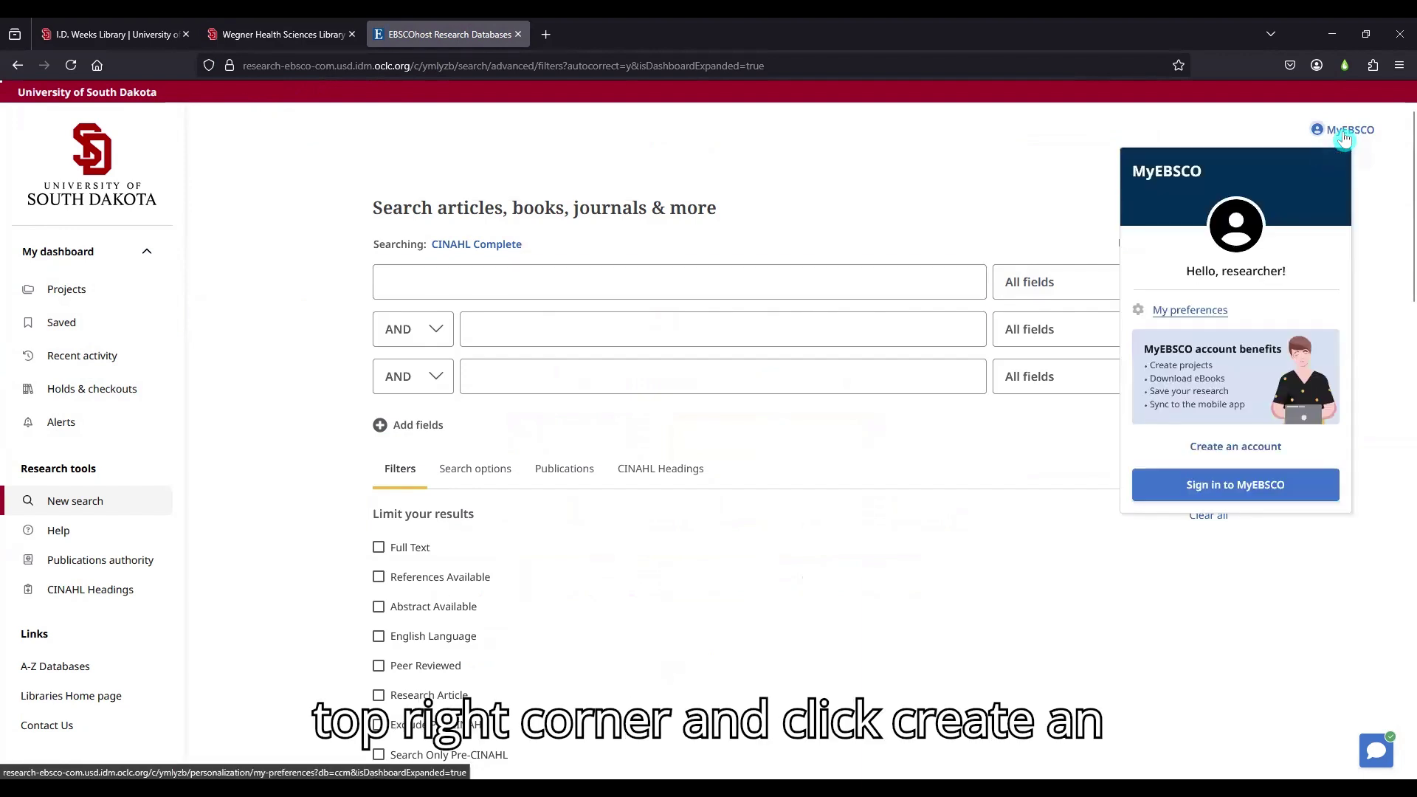
left_click(1244, 452)
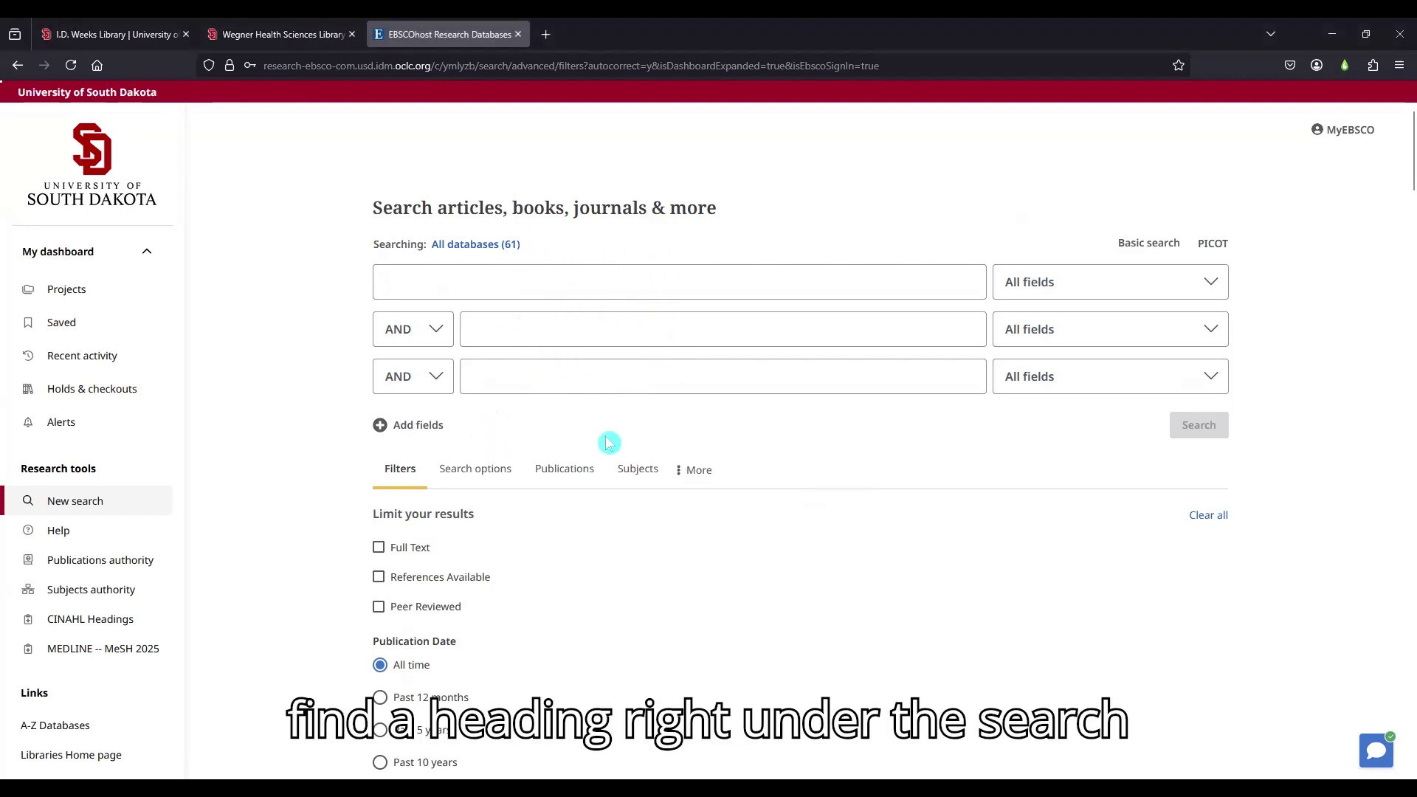
Step: Search the CINAHL Headings for "post traumatic stress disorder", ranked by relevancy
left_click(691, 476)
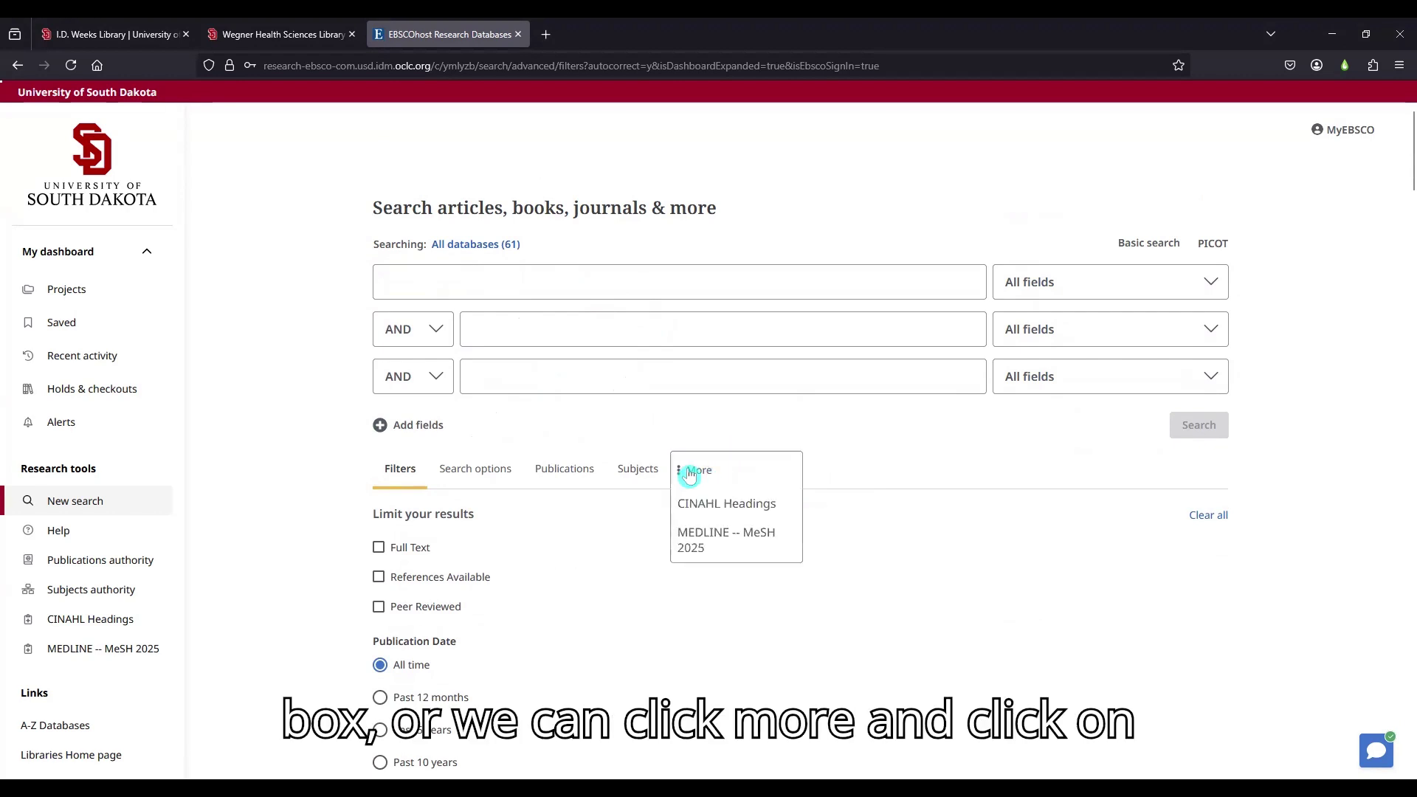
left_click(710, 506)
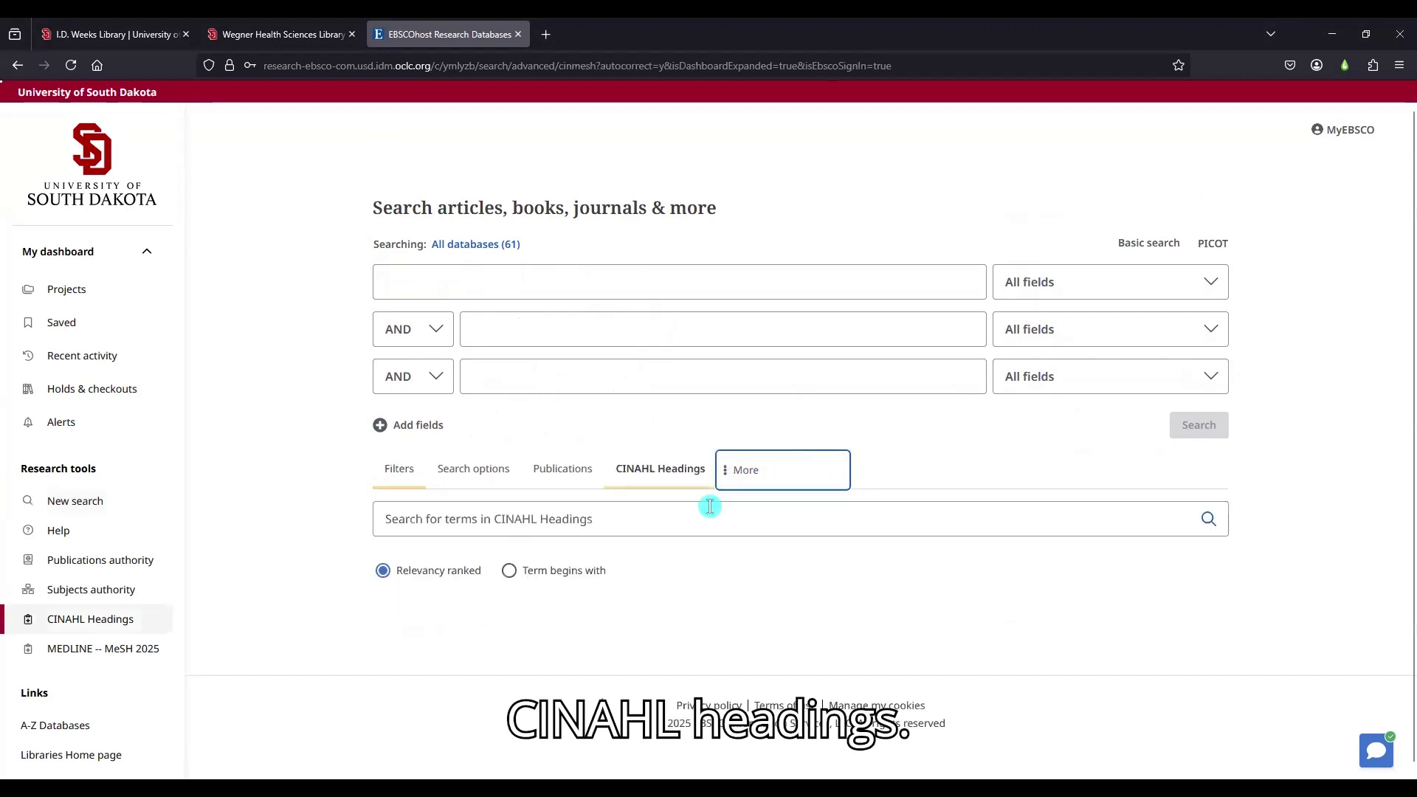
left_click(585, 517)
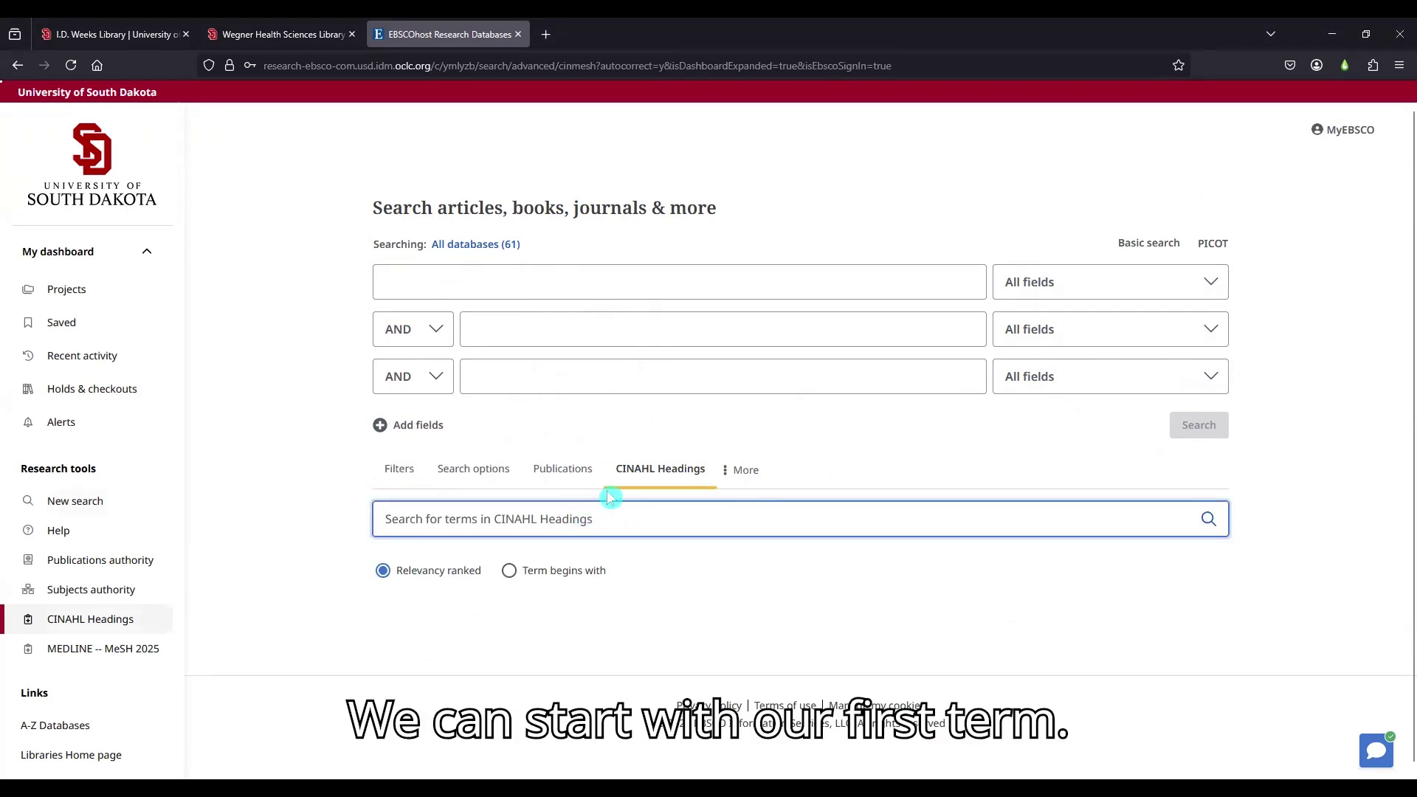
type("post traum")
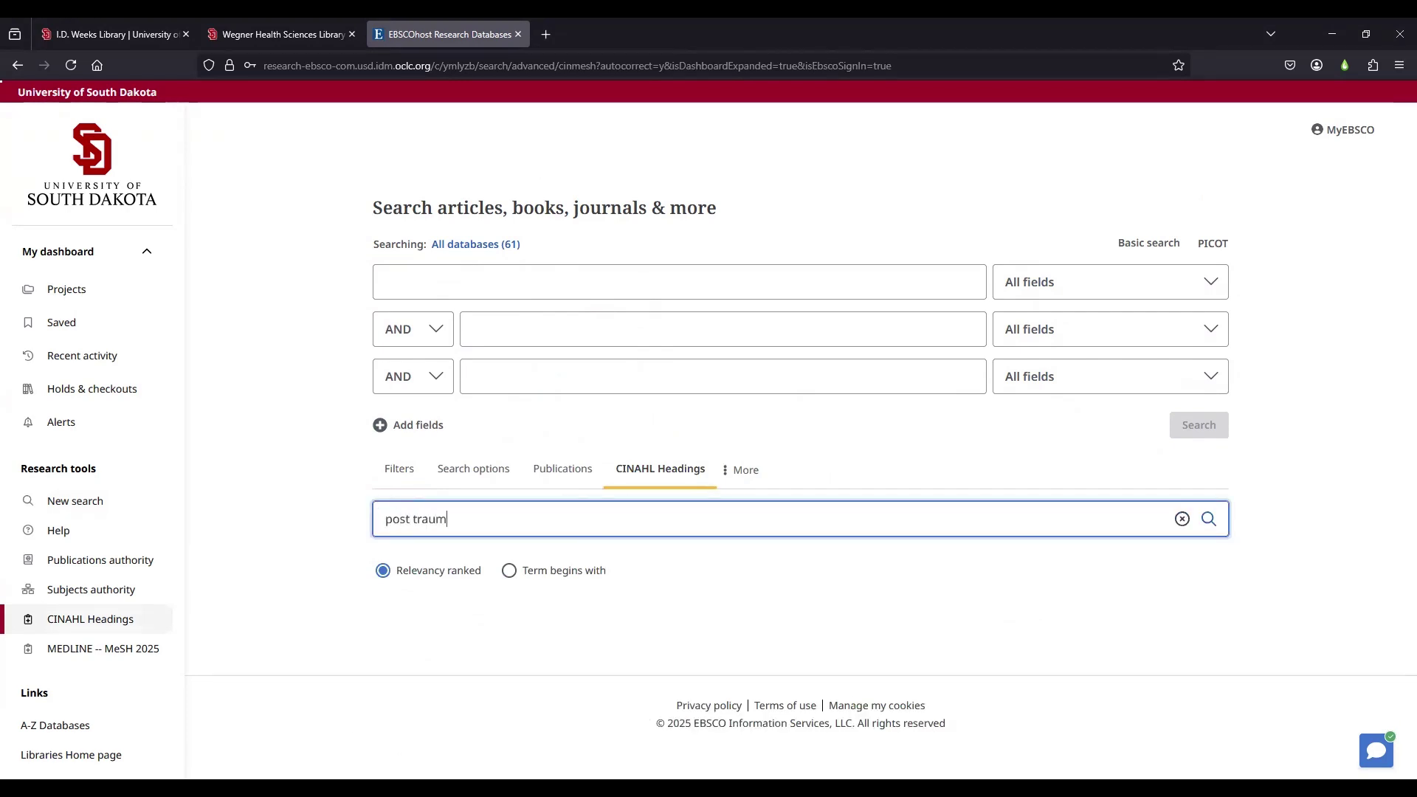
type("atic stress di")
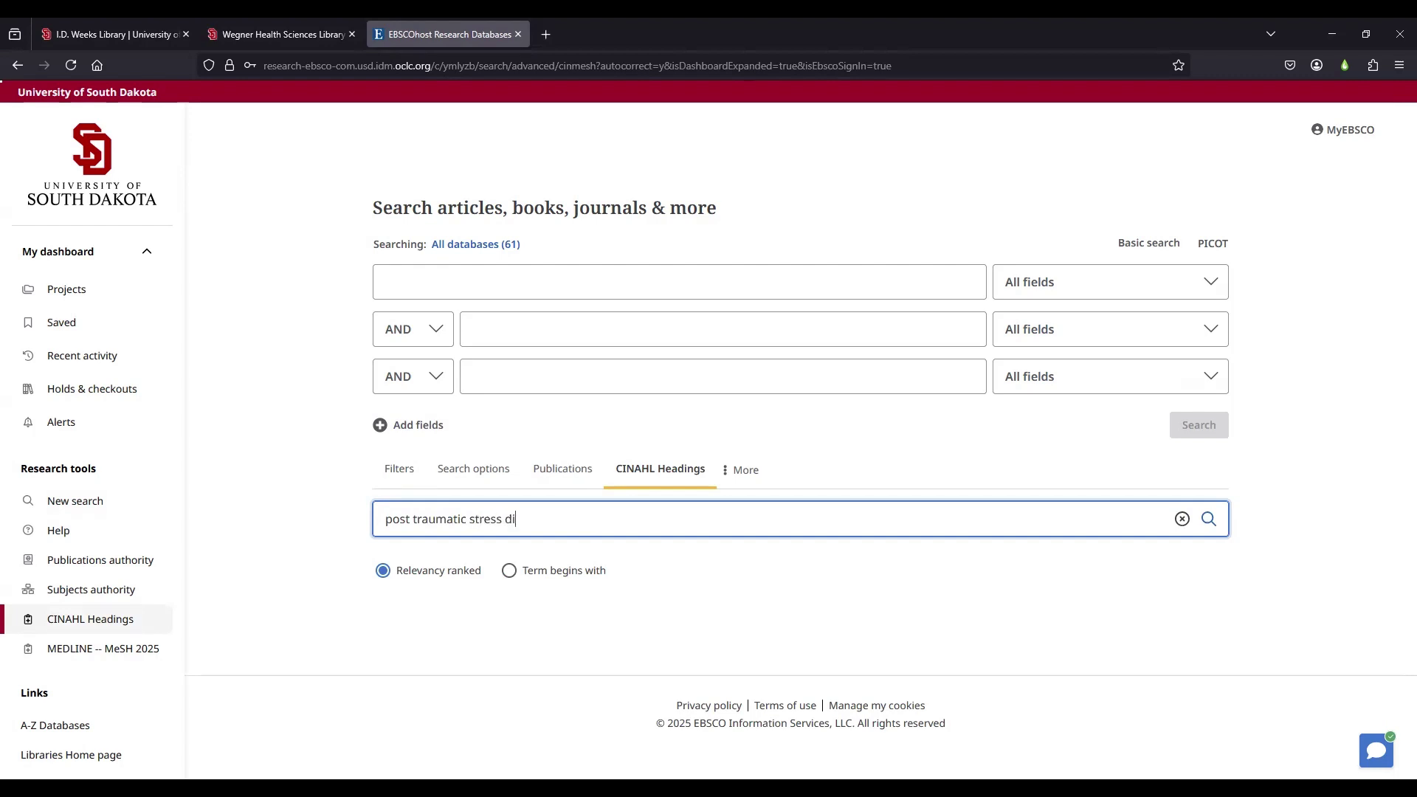
type("sorder")
key("Return")
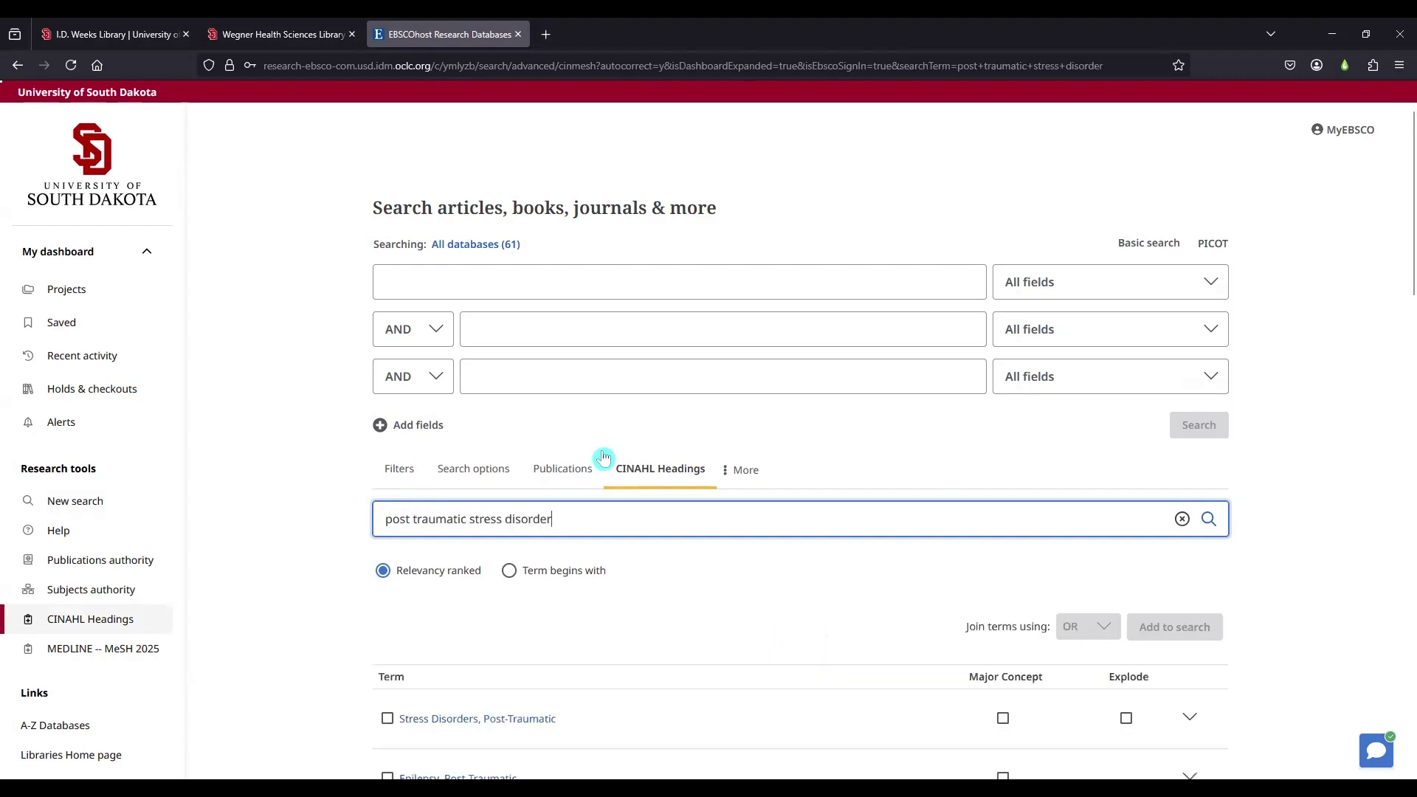
Step: Open the details of the heading "Stress Disorders, Post-Traumatic" from the list of matching terms
scroll(603, 465, "down", 3)
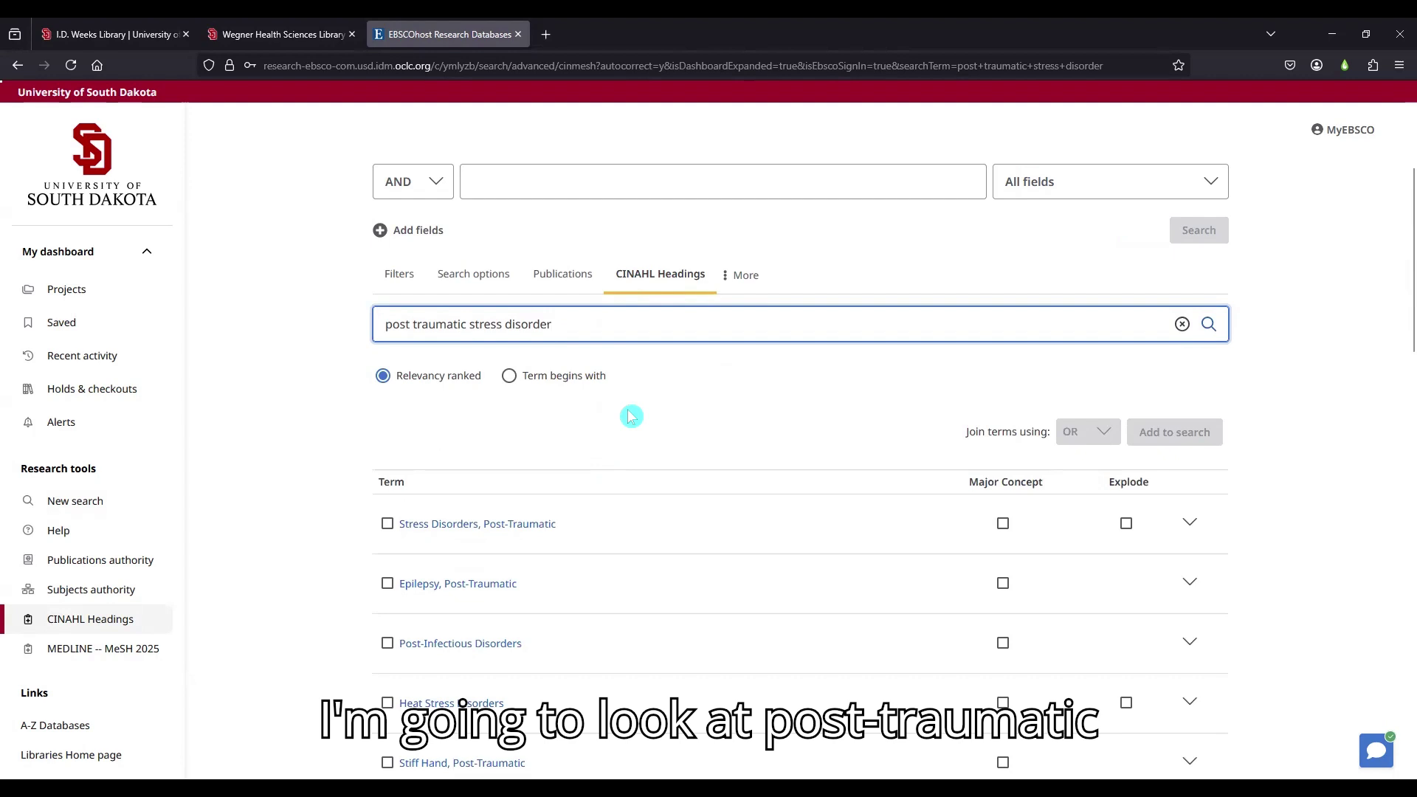
scroll(619, 432, "down", 3)
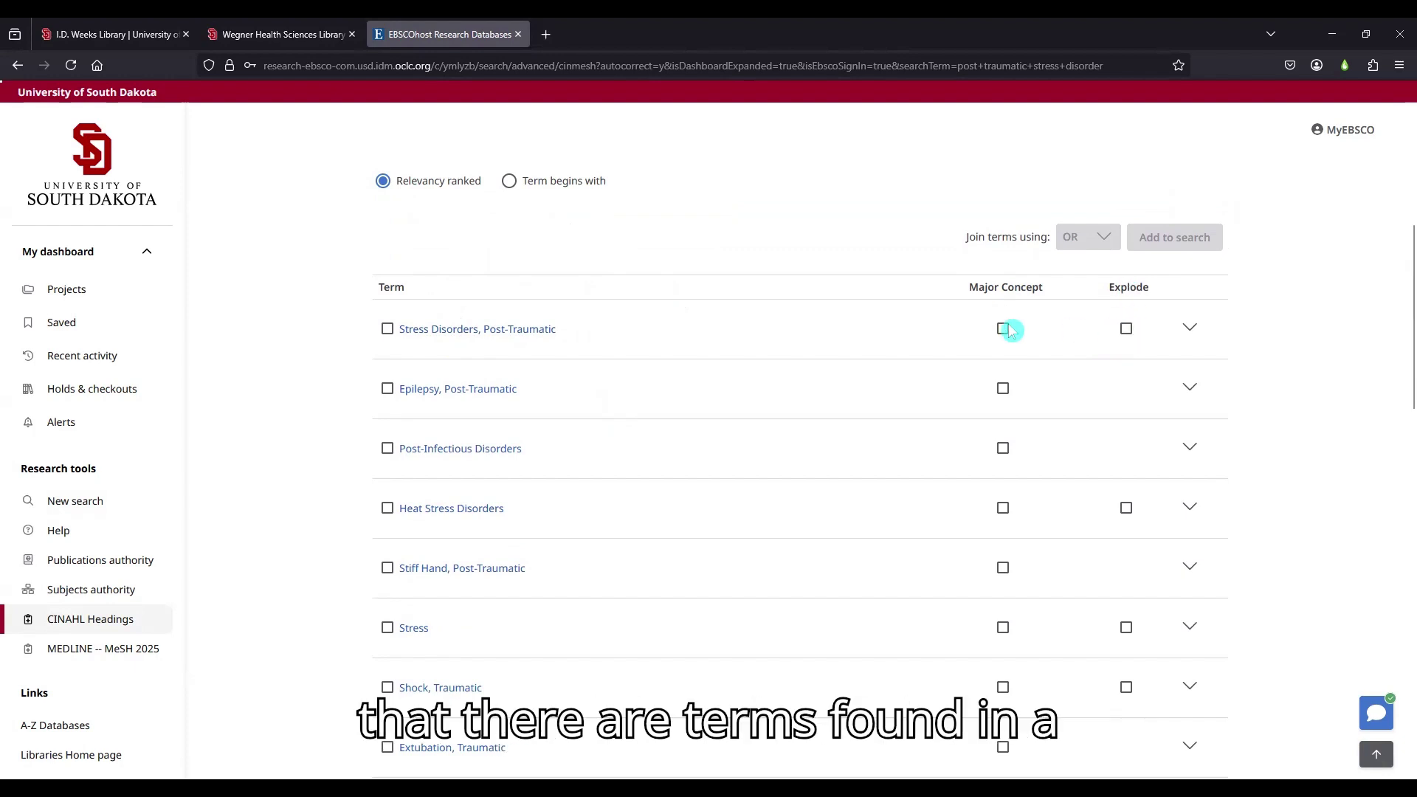
left_click(528, 338)
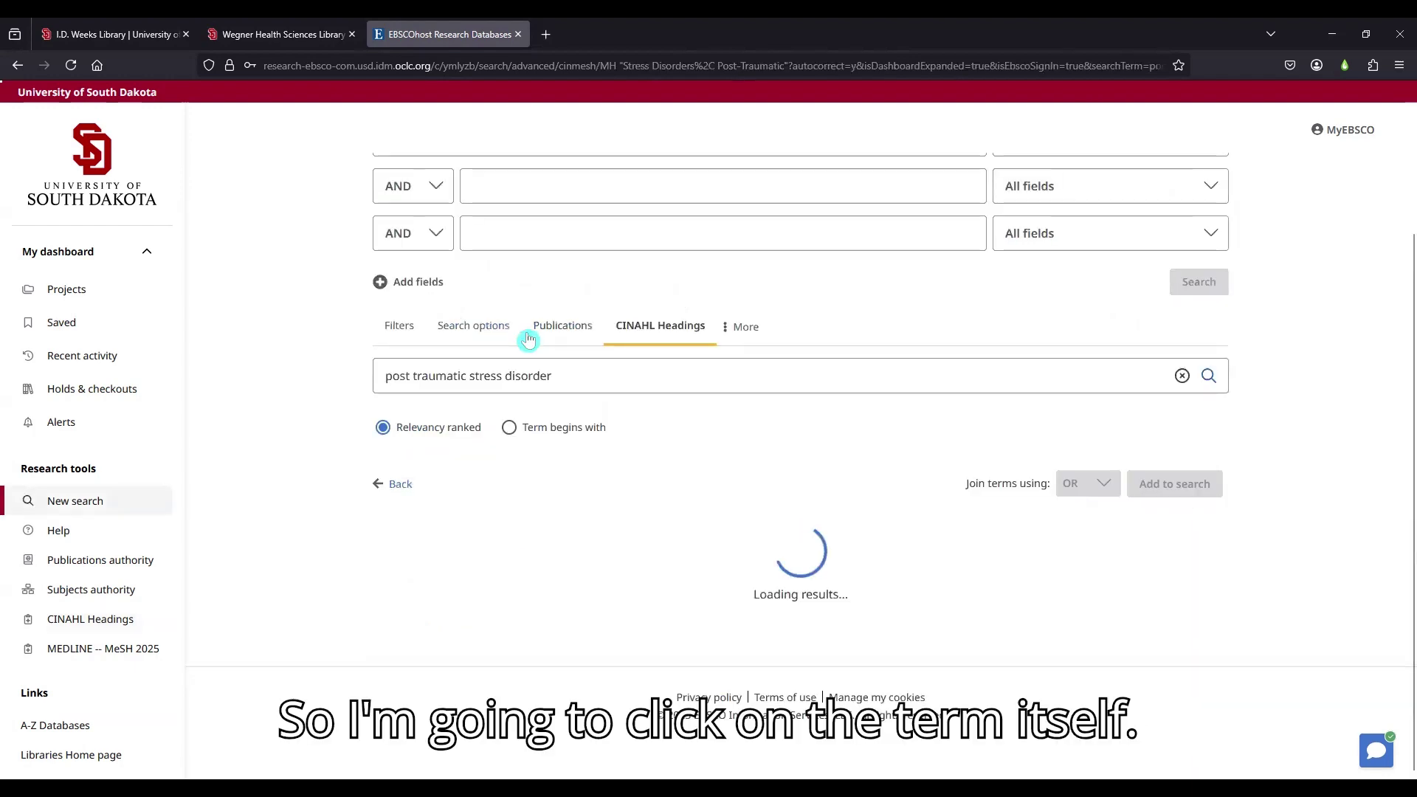
Step: Review the heading's definition, "Used for" synonyms, related headings and the narrower terms in its tree view
scroll(526, 332, "down", 3)
scroll(525, 332, "down", 1)
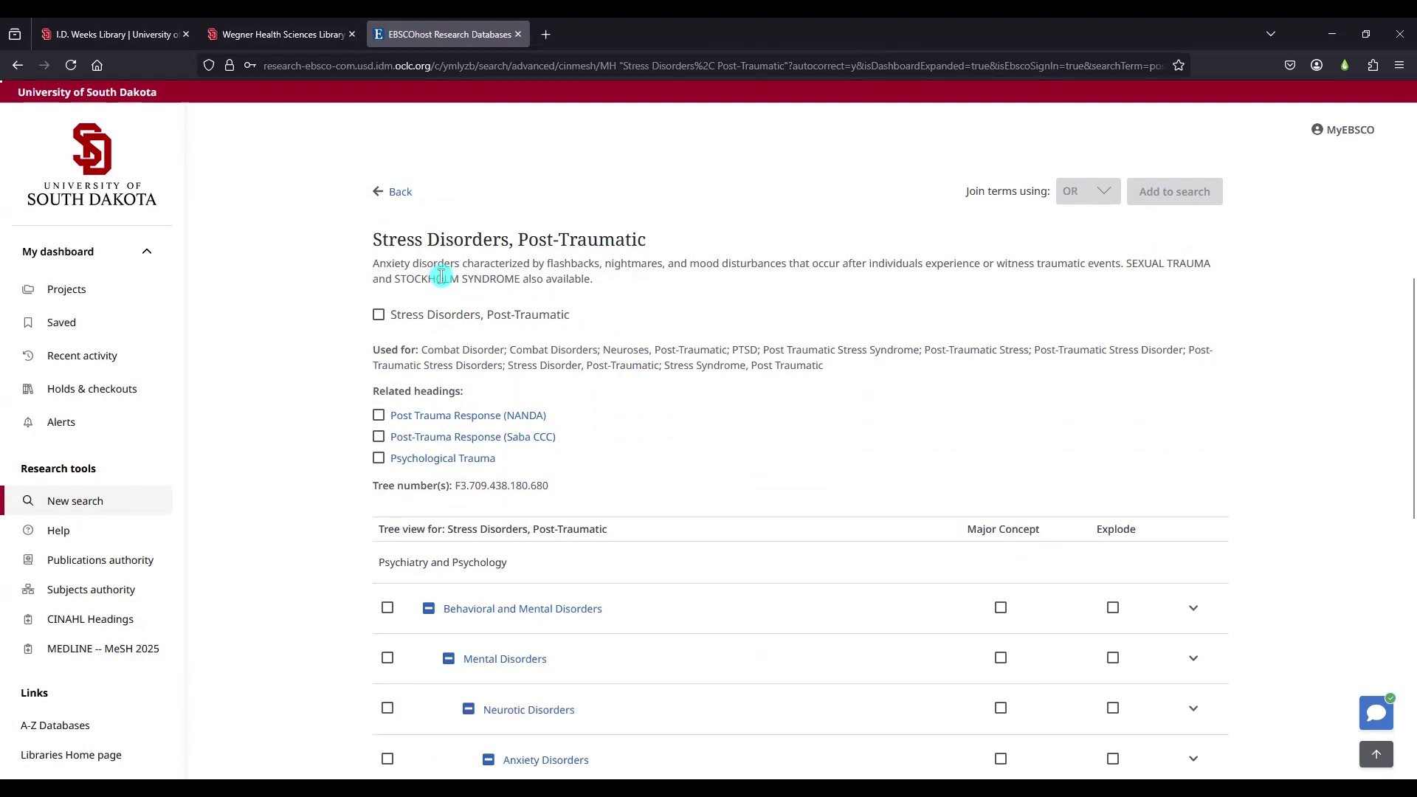
scroll(435, 269, "down", 1)
left_click_drag(427, 255, 851, 278)
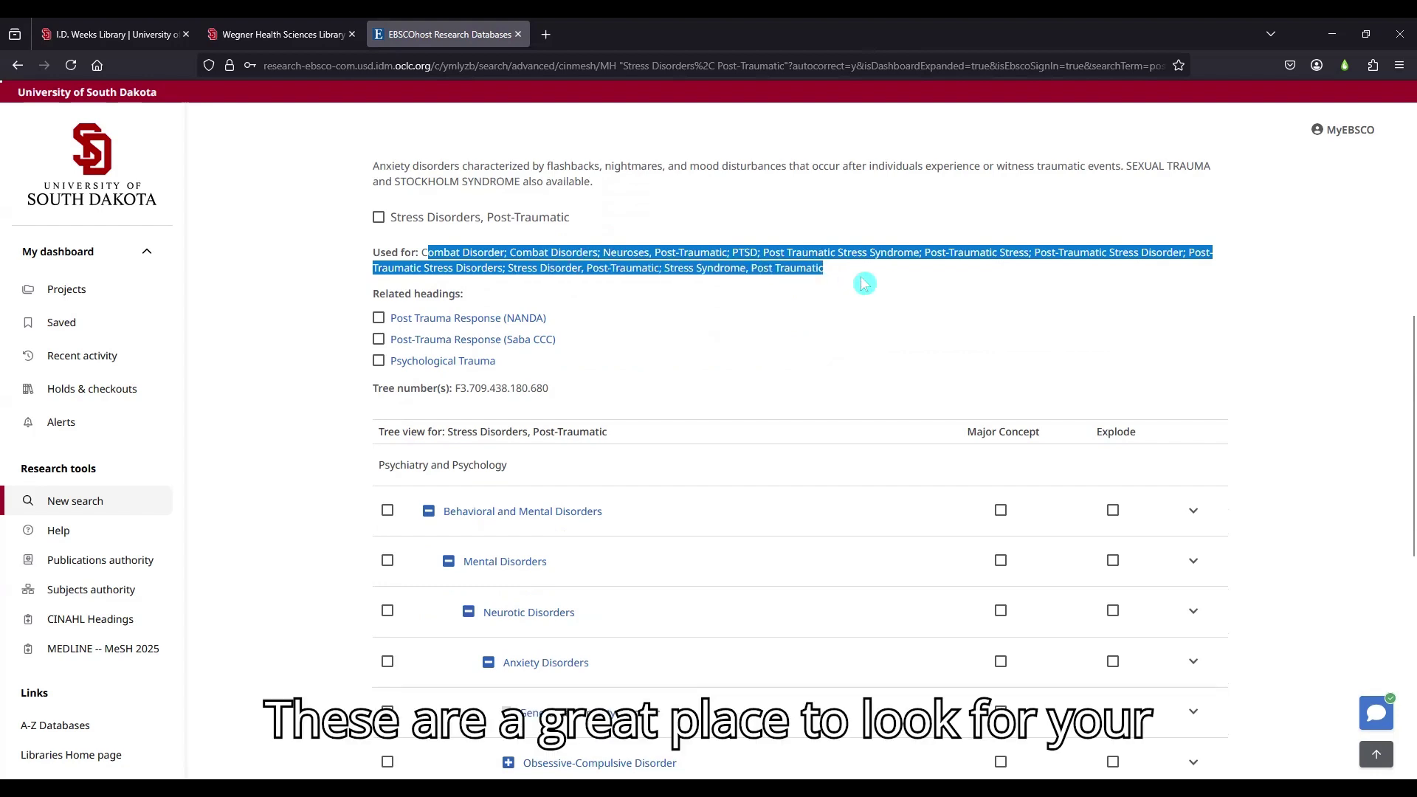
left_click(864, 283)
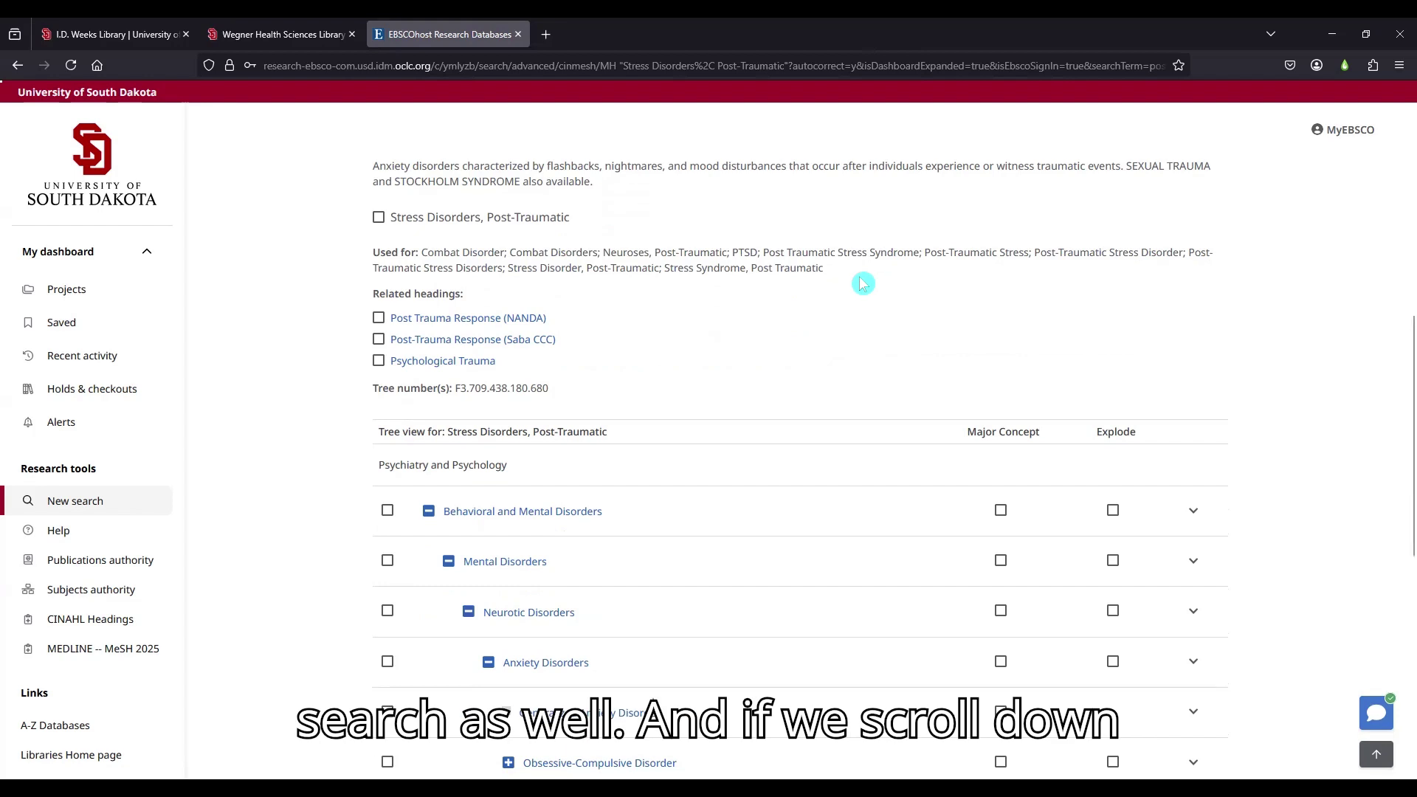
scroll(863, 284, "down", 7)
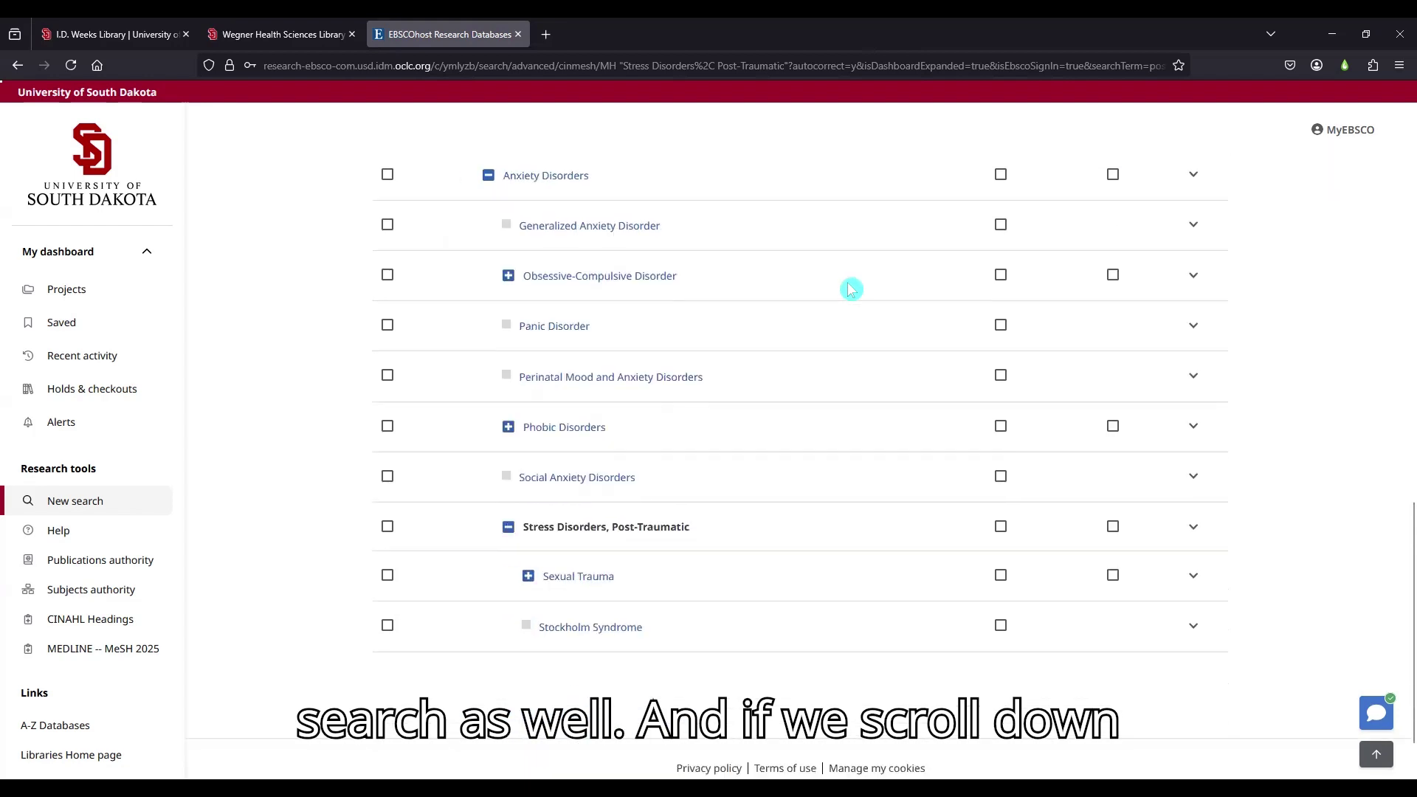
scroll(851, 288, "down", 1)
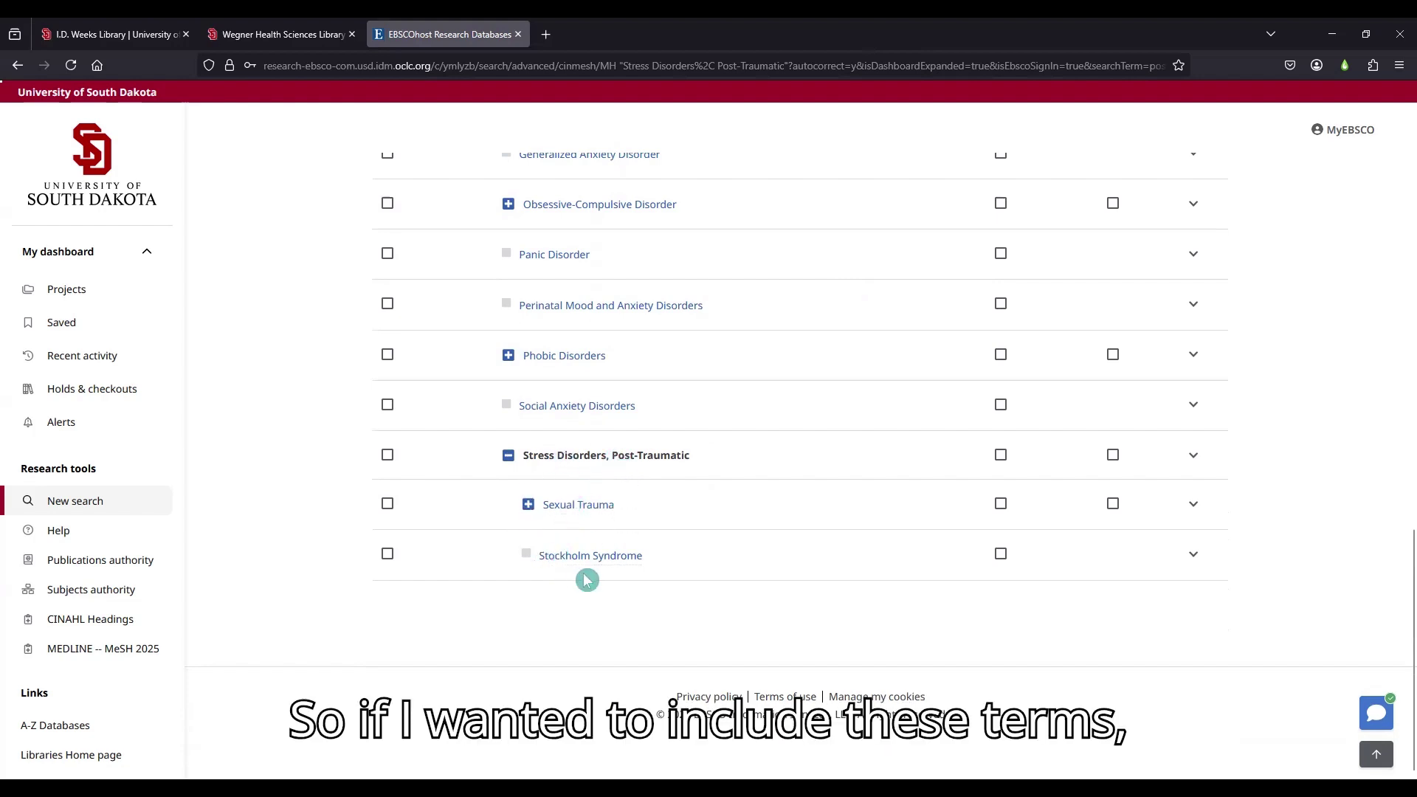
Step: Select "Stress Disorders, Post-Traumatic" in the tree view with Explode, then clear Explode while keeping the term selected
left_click(1113, 455)
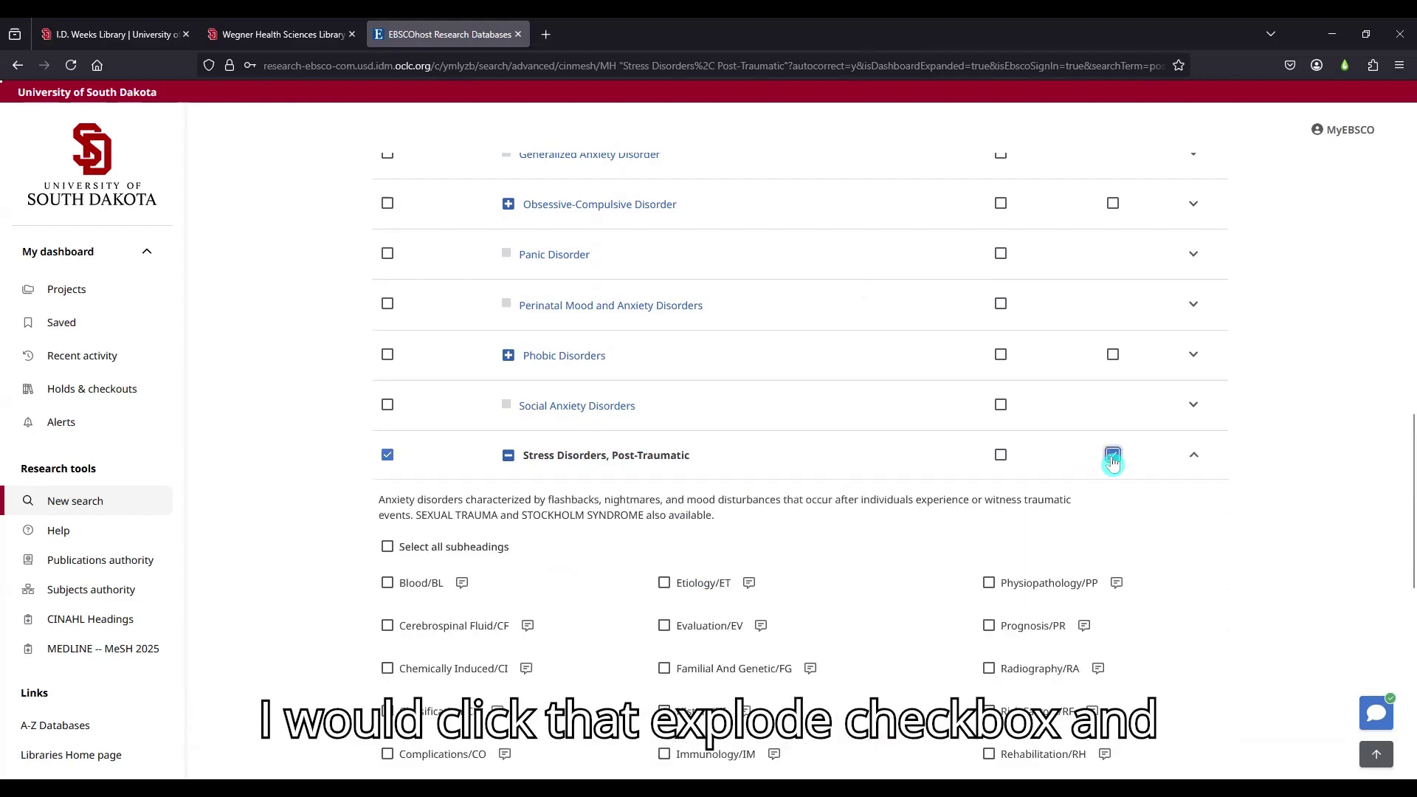
scroll(1066, 468, "down", 5)
scroll(772, 512, "down", 3)
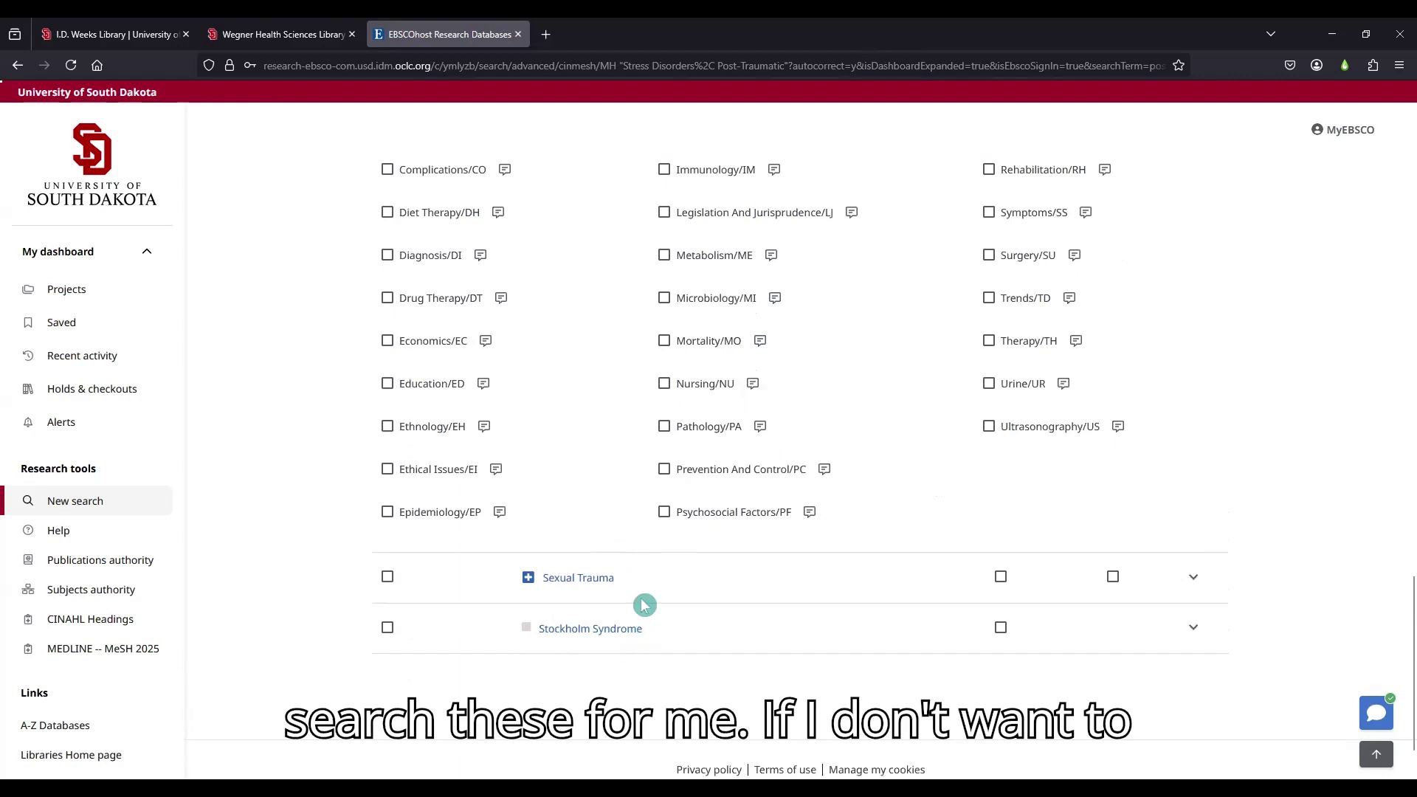
scroll(645, 604, "up", 5)
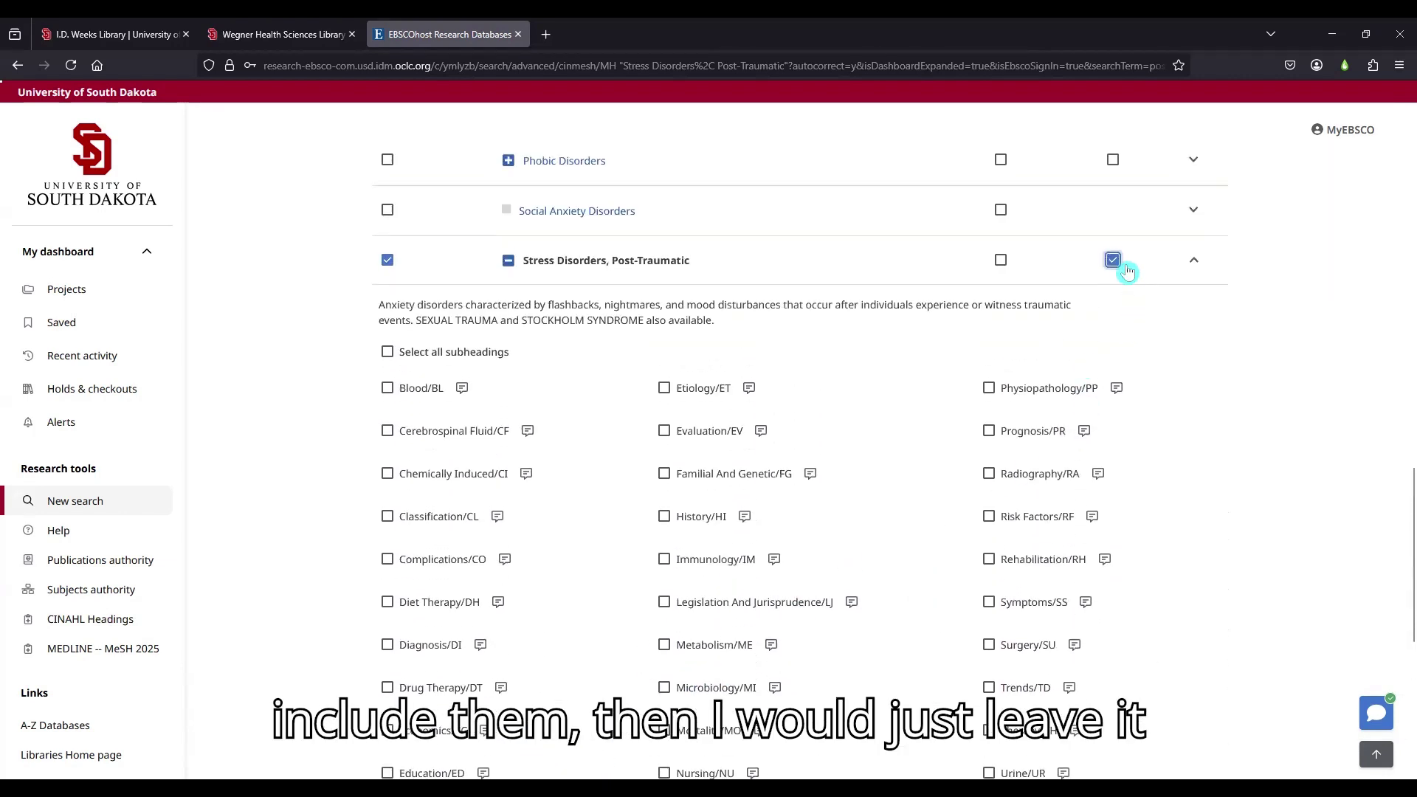
left_click(1125, 267)
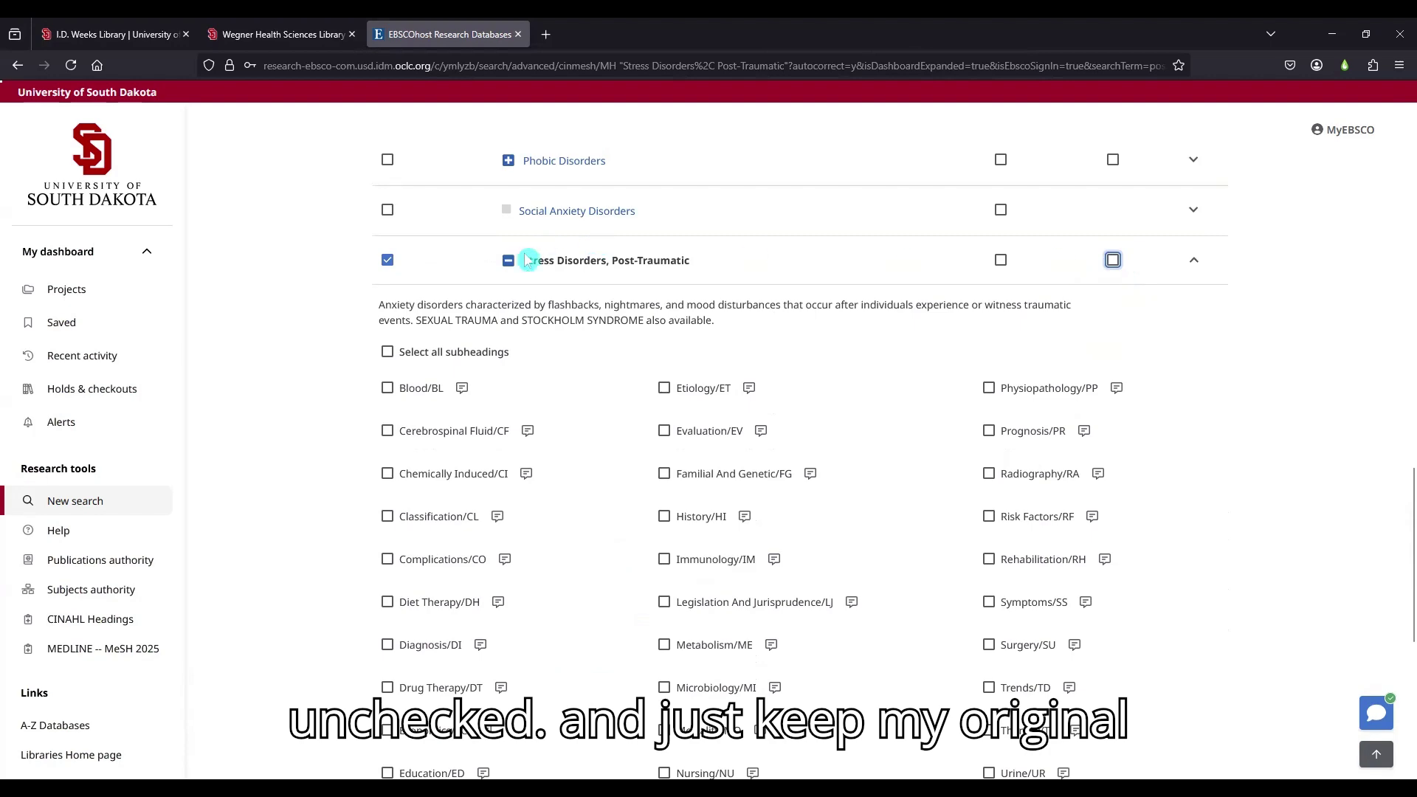
Step: Add the selected "Stress Disorders, Post-Traumatic" heading to the first search field of the advanced search
scroll(918, 330, "up", 1)
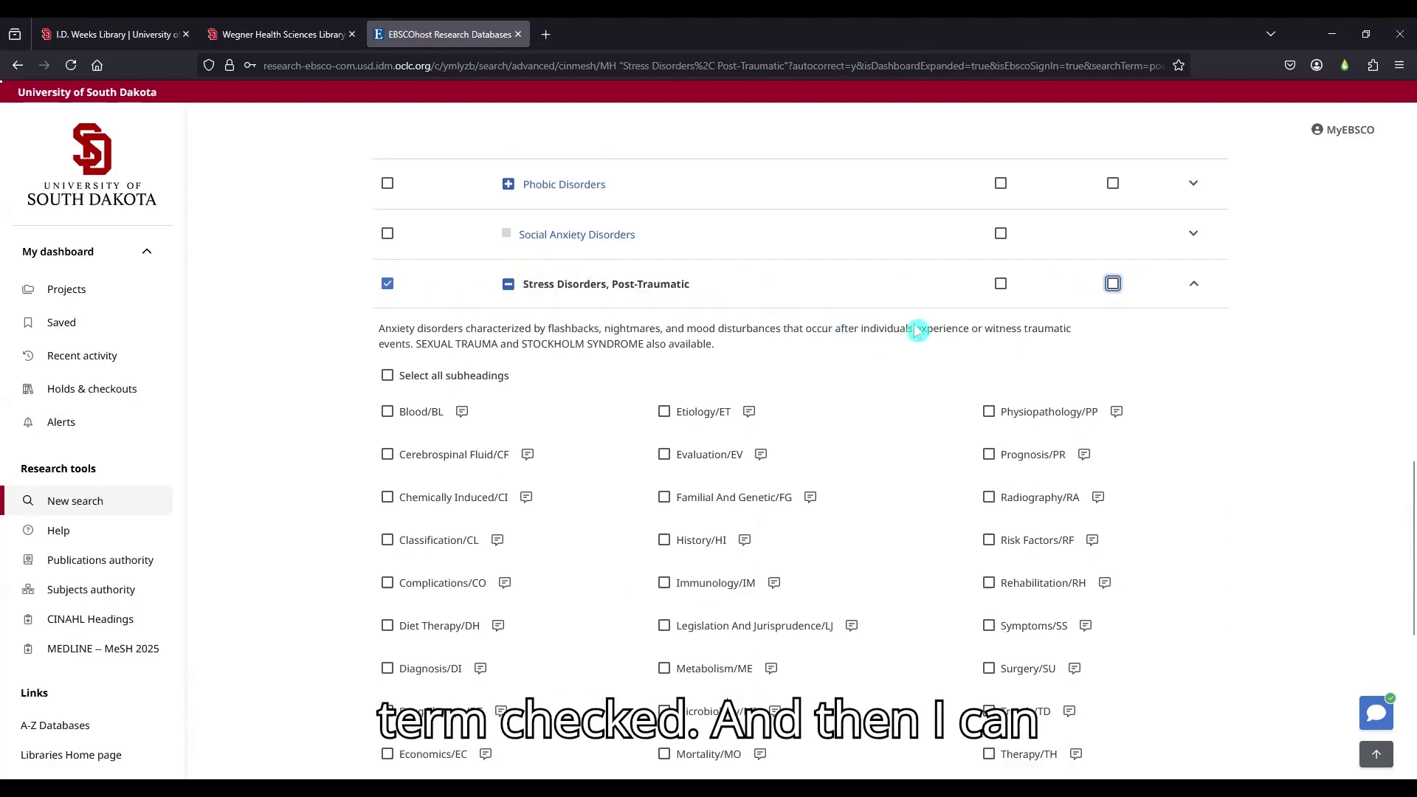
scroll(918, 329, "up", 10)
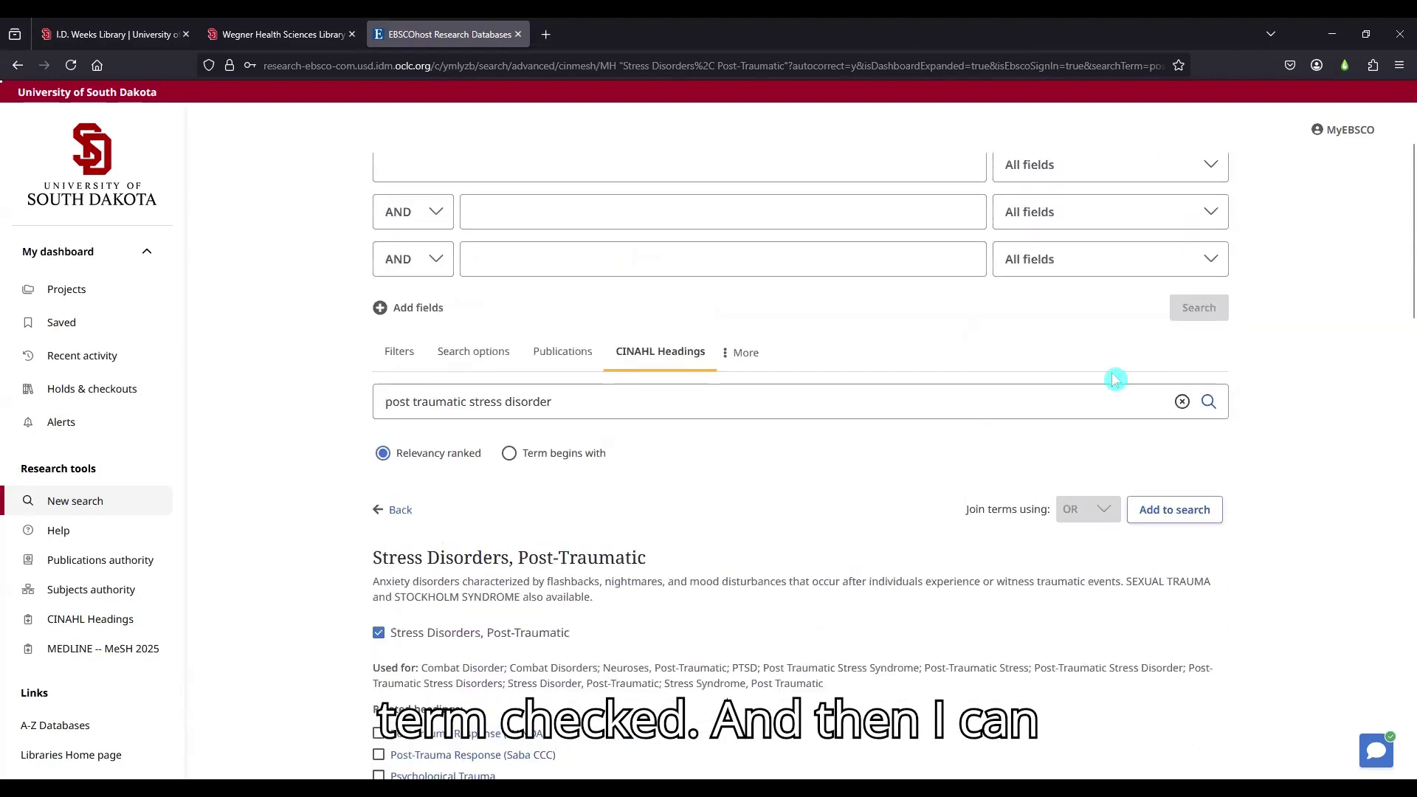
left_click(1159, 510)
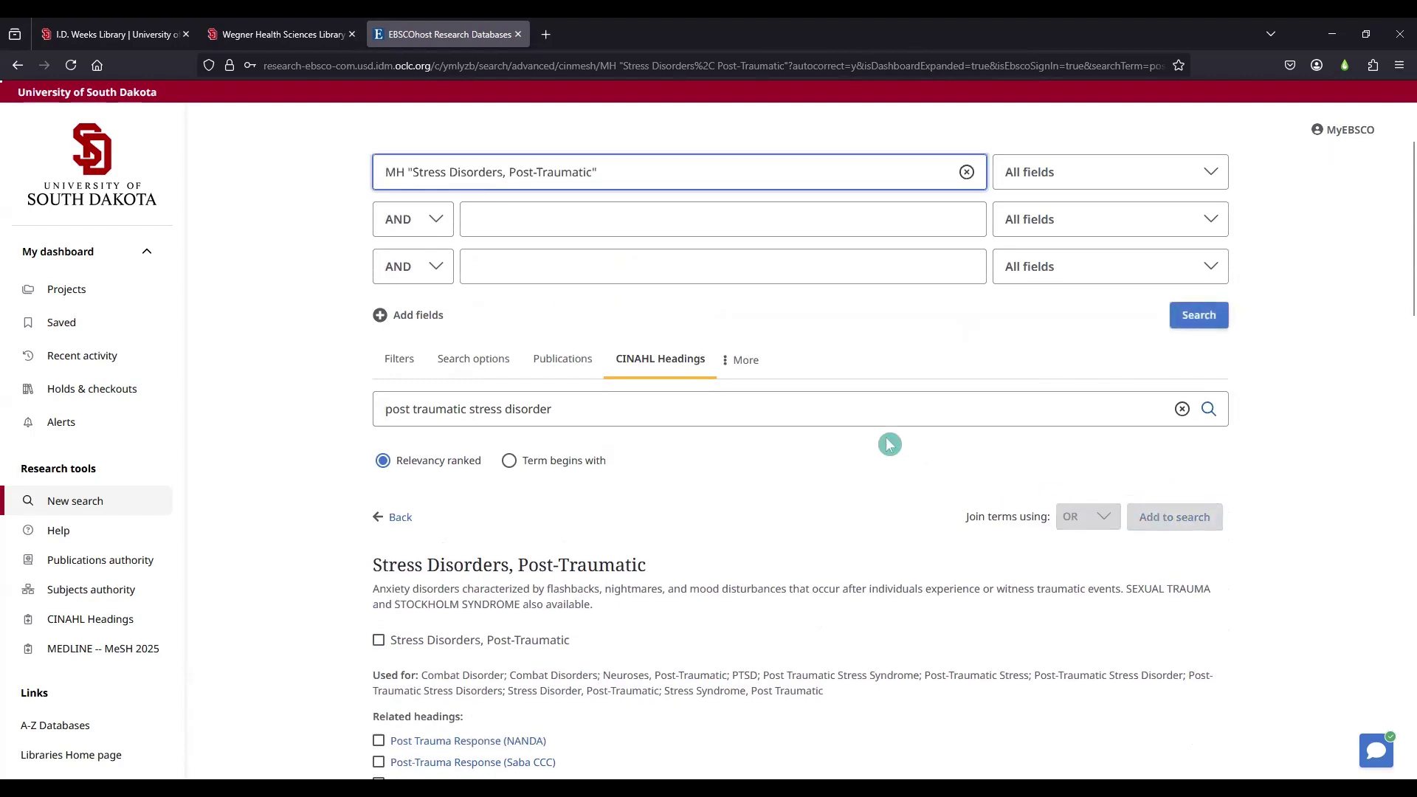
scroll(890, 444, "up", 2)
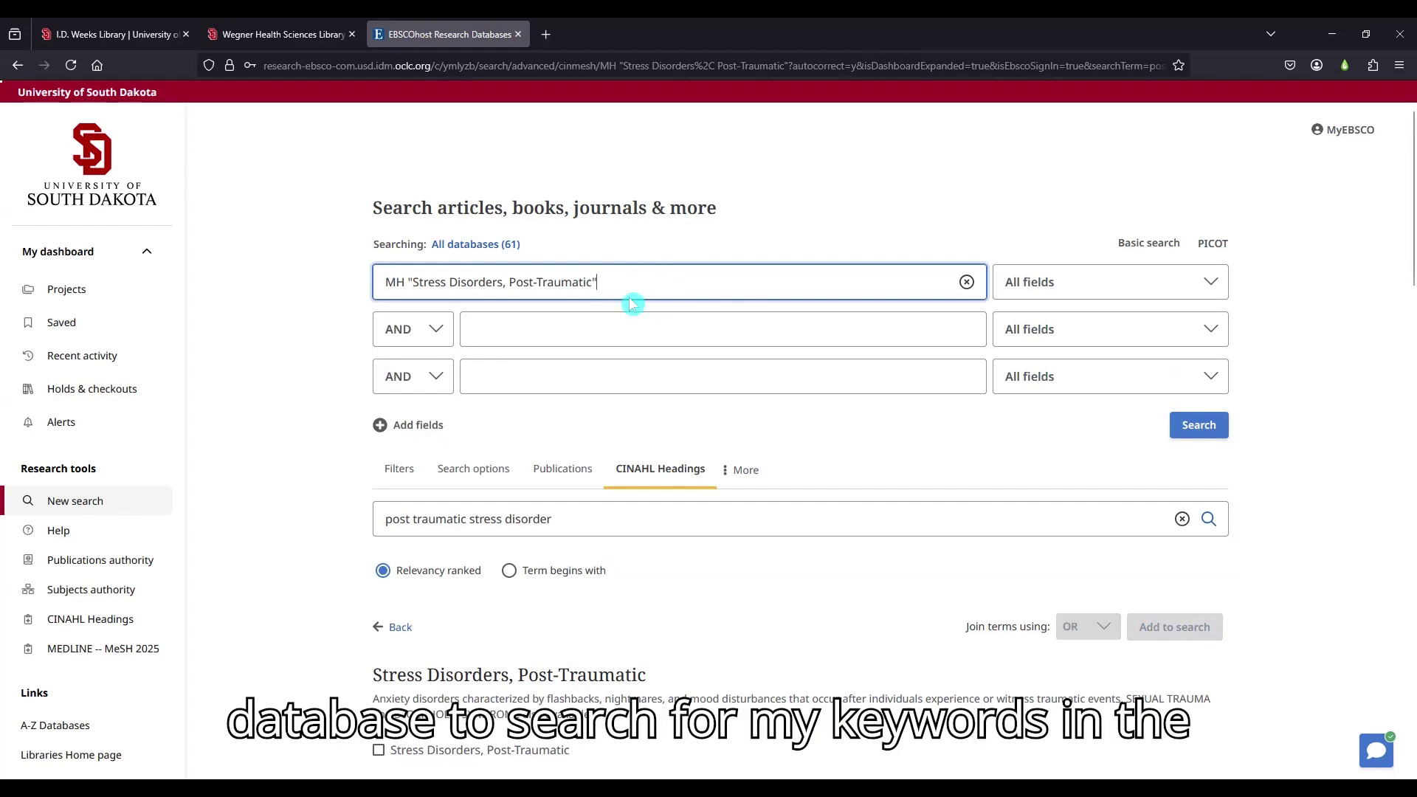
Step: Extend the first search field with OR XB("post traumatic stress" OR "posttraumatic stress" OR ptsd)
type("OR ")
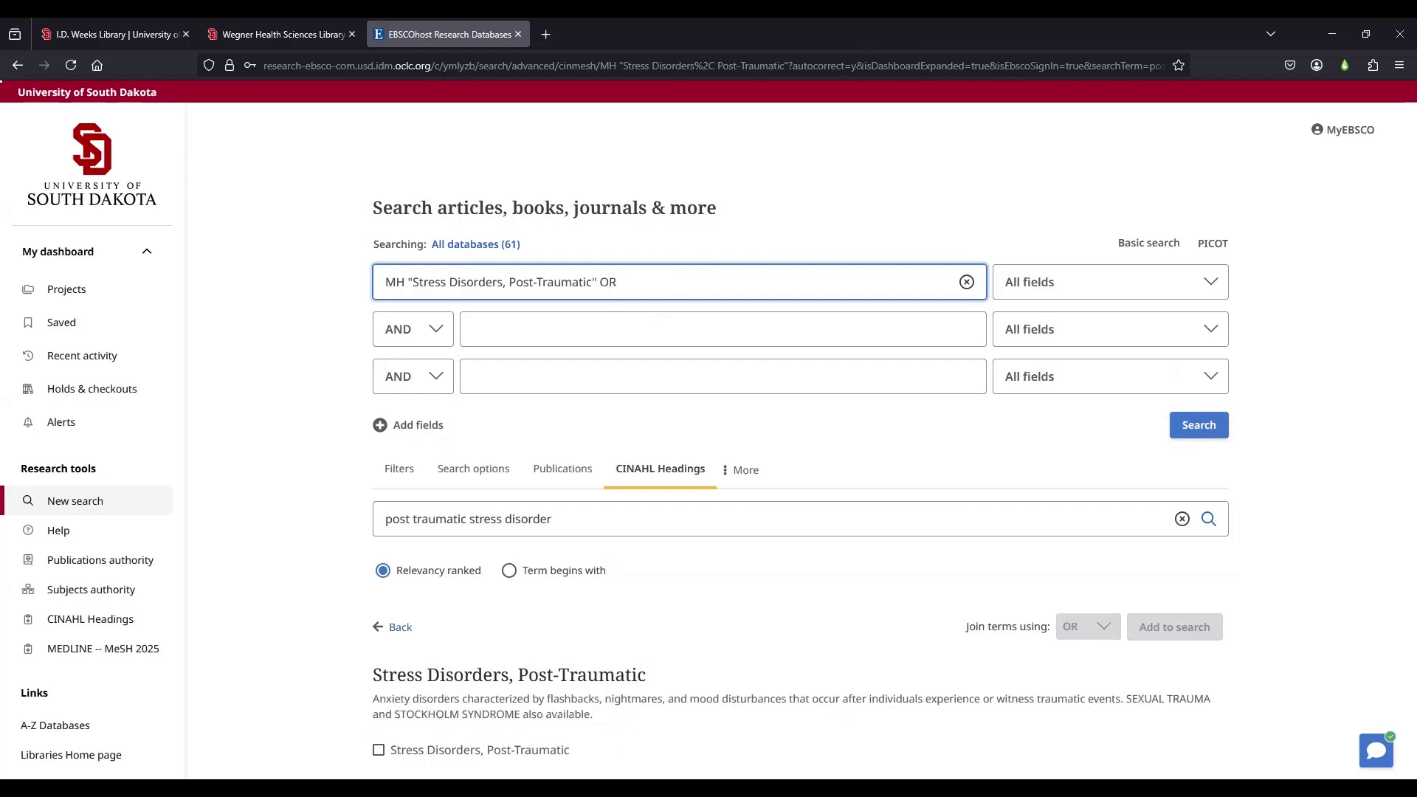
type("XB(")
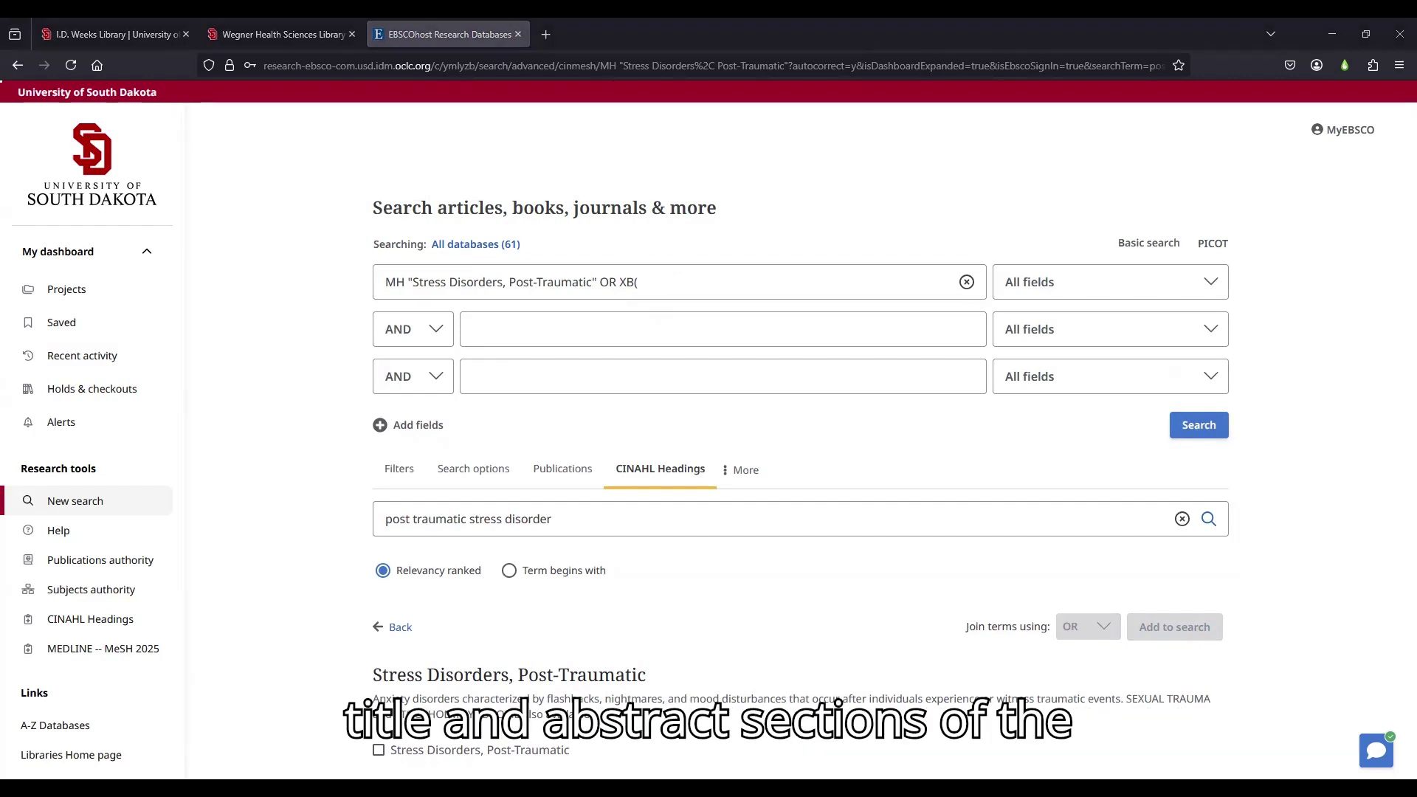
left_click(685, 276)
type("\"post traumatic stress\" OR \"posttraumatic stress\" OR ptsd")
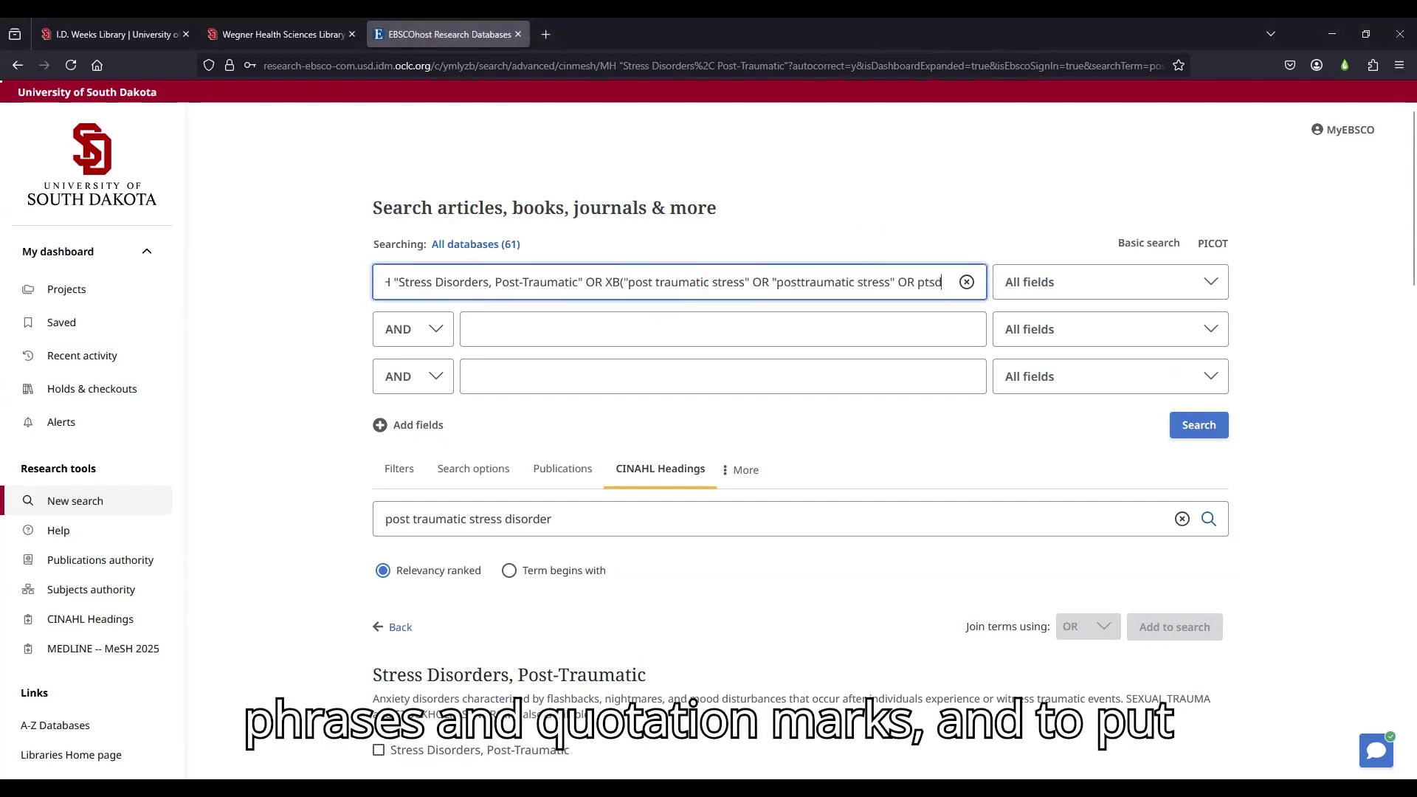
type(")")
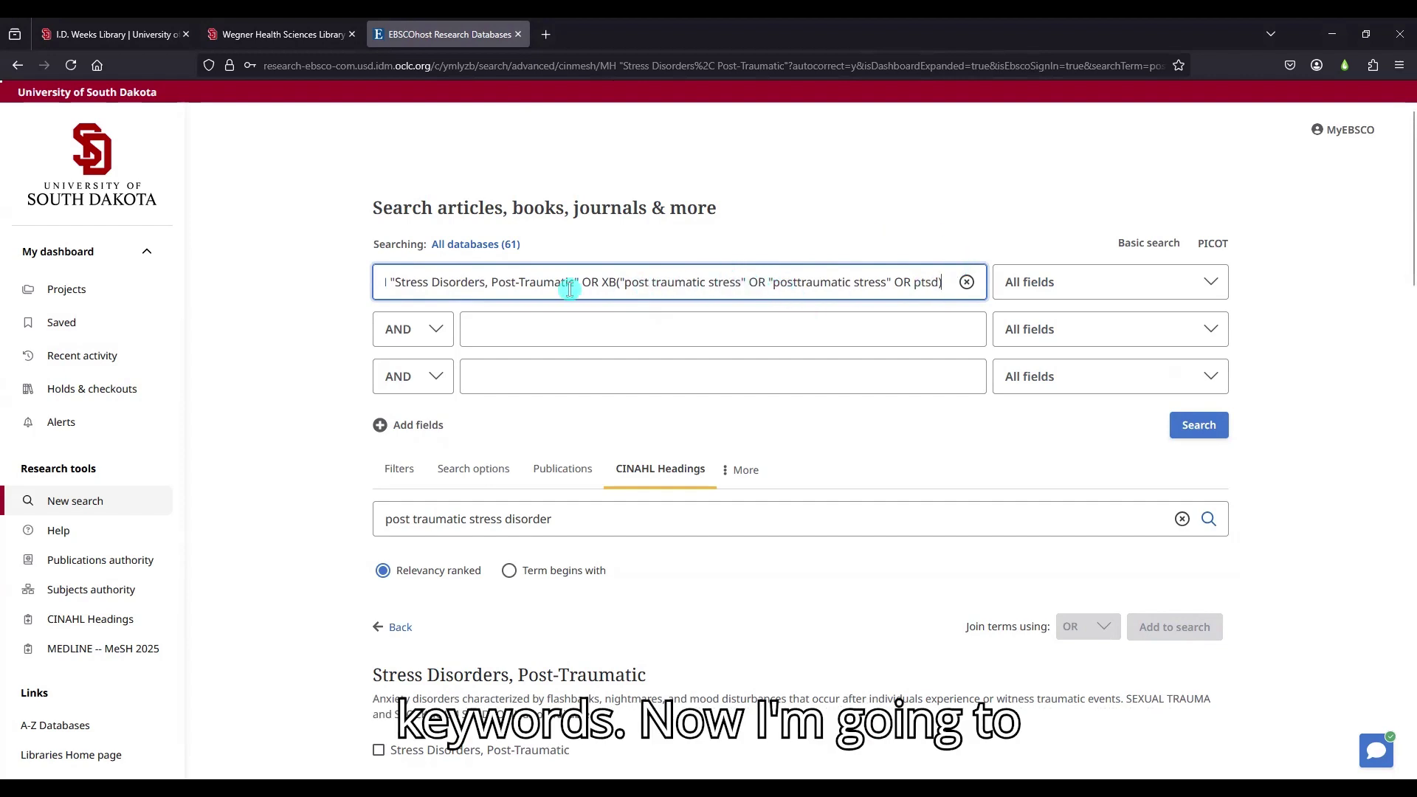
Step: Make the second search field the target for added terms and search CINAHL Headings for "virtual reality"
left_click(480, 329)
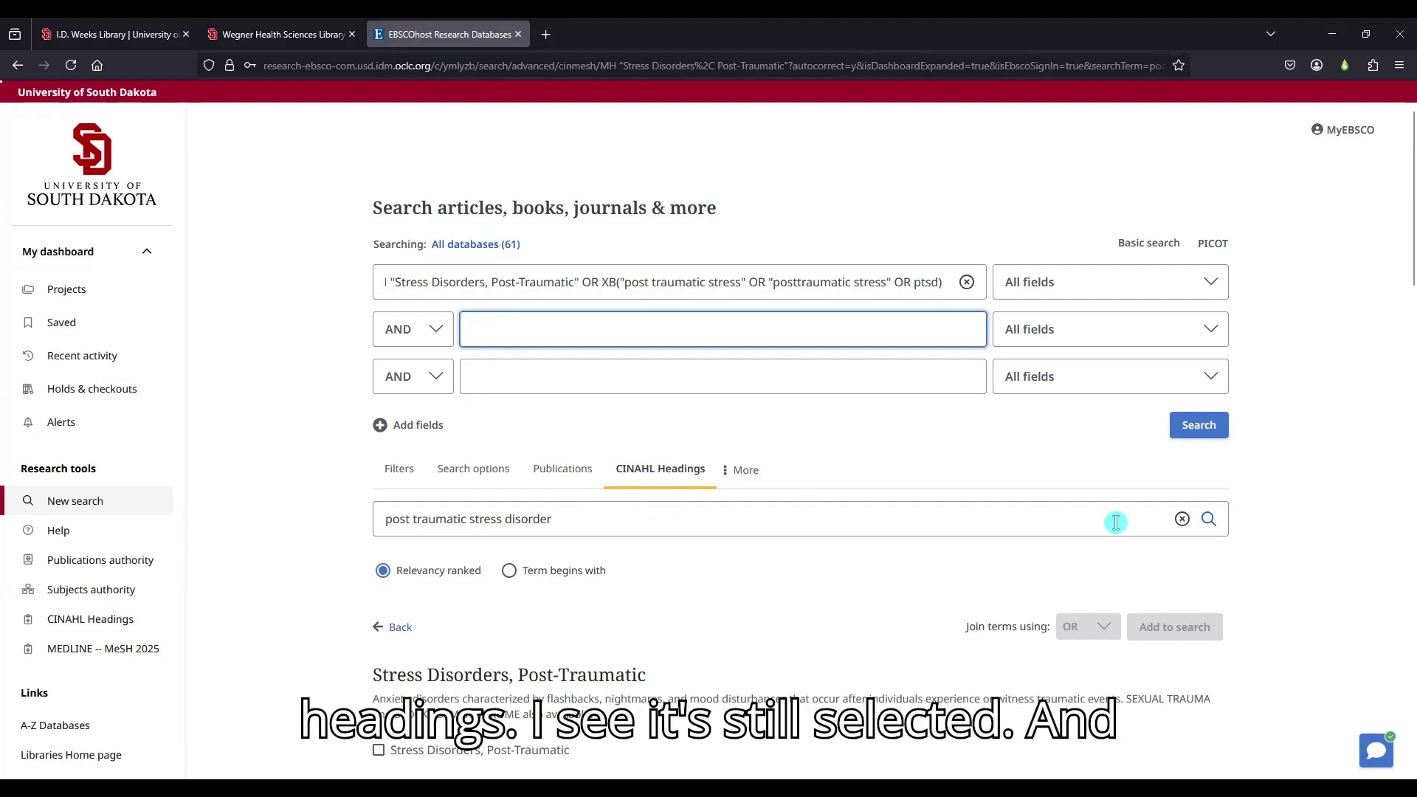
left_click(1182, 518)
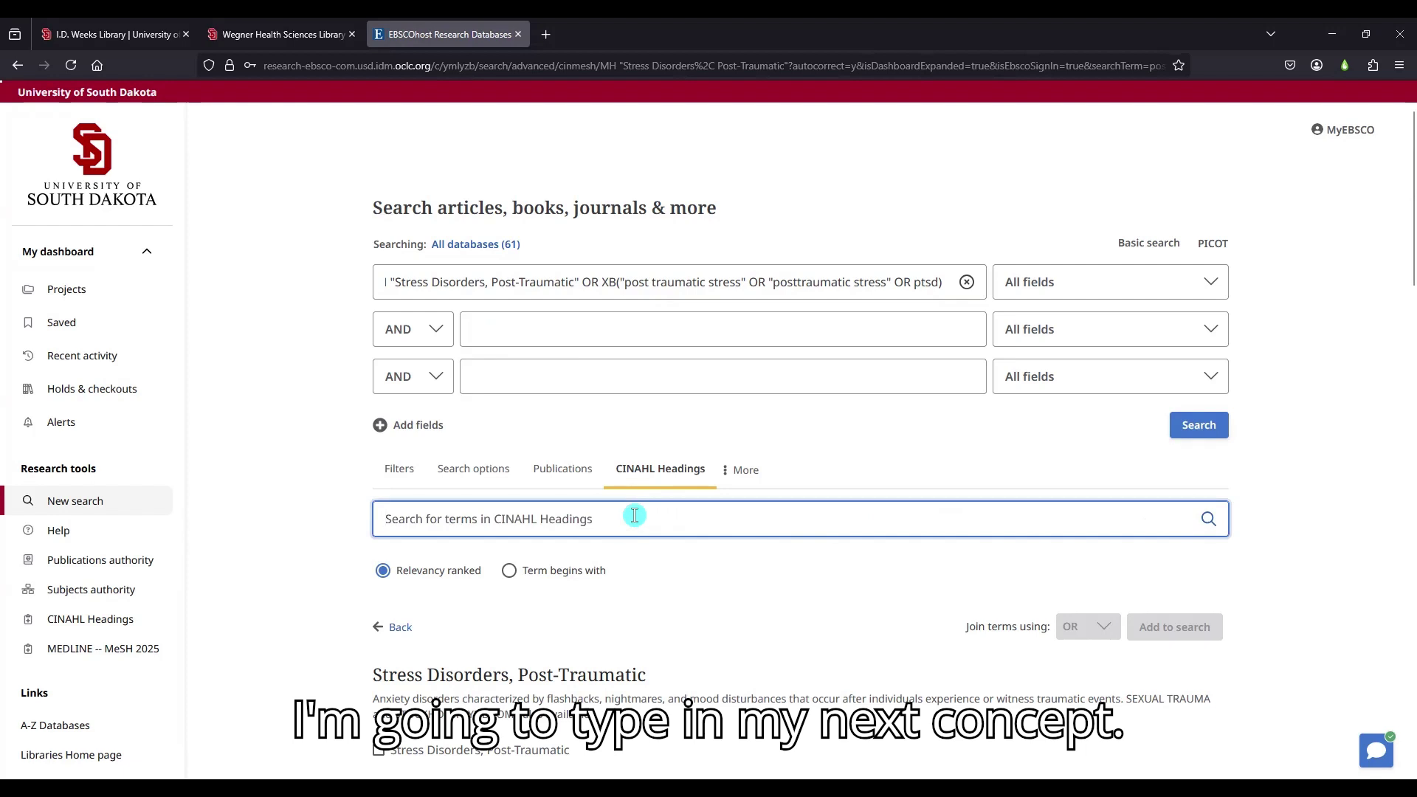
type("virtual reality")
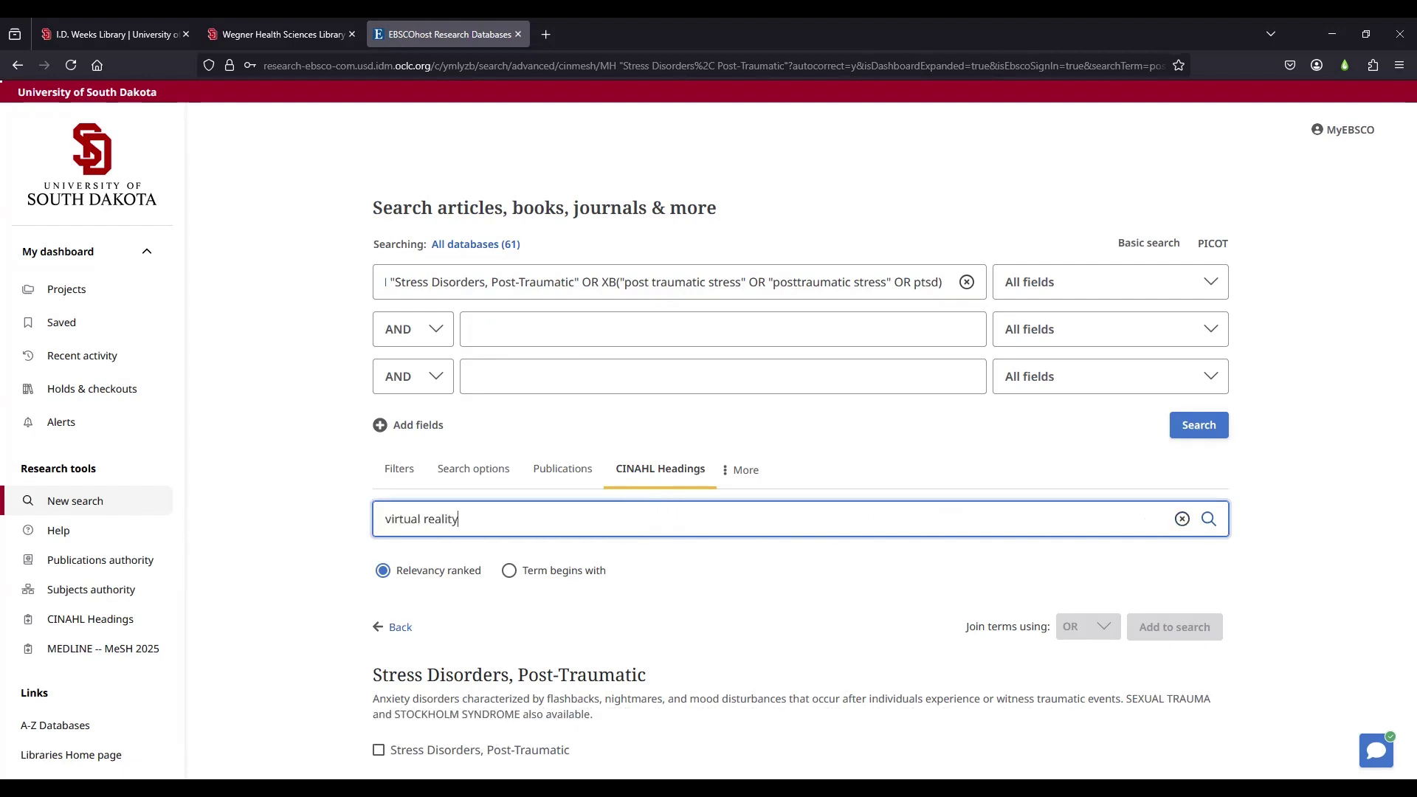
left_click(1209, 519)
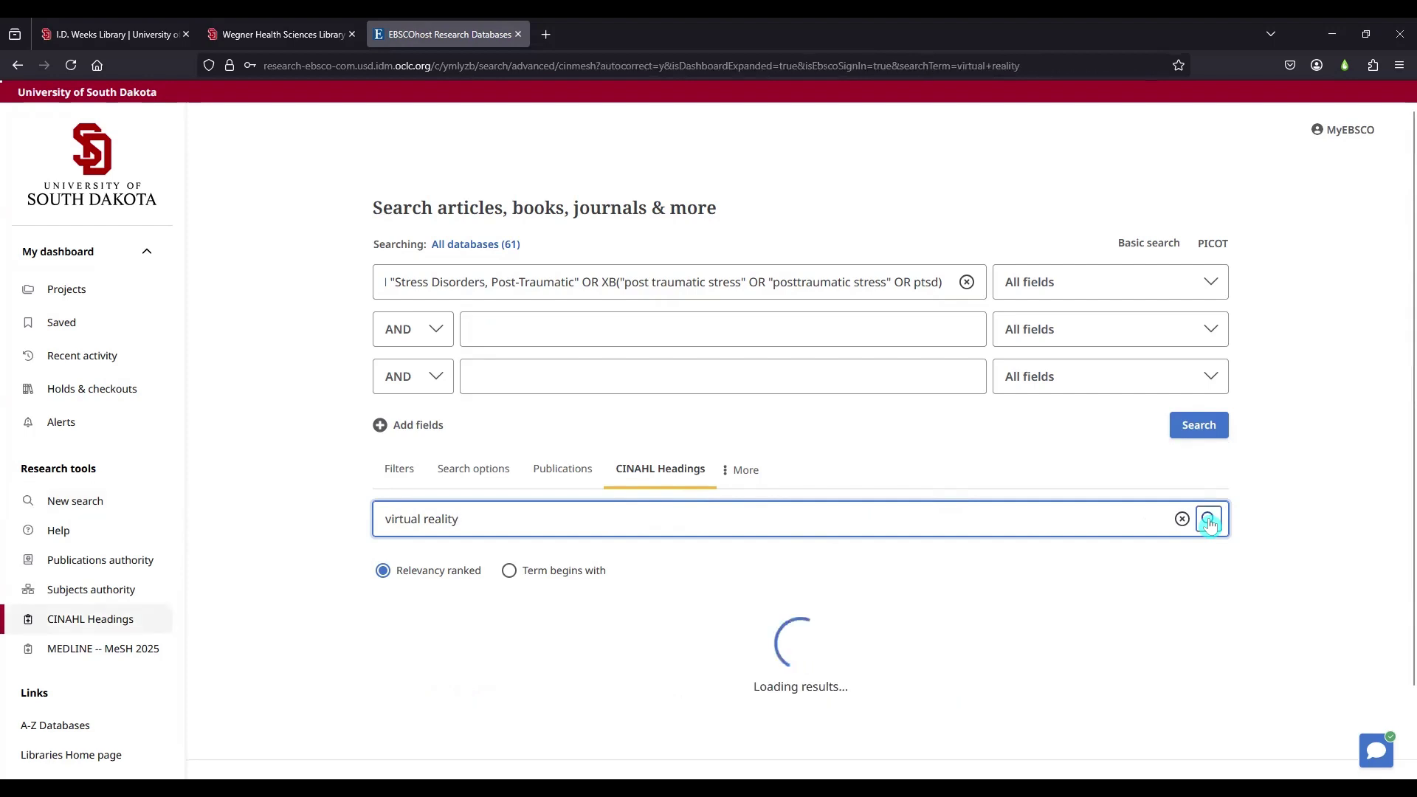
Step: Open the details of the heading "Virtual Reality" and review its narrower terms in the tree view
scroll(699, 531, "down", 4)
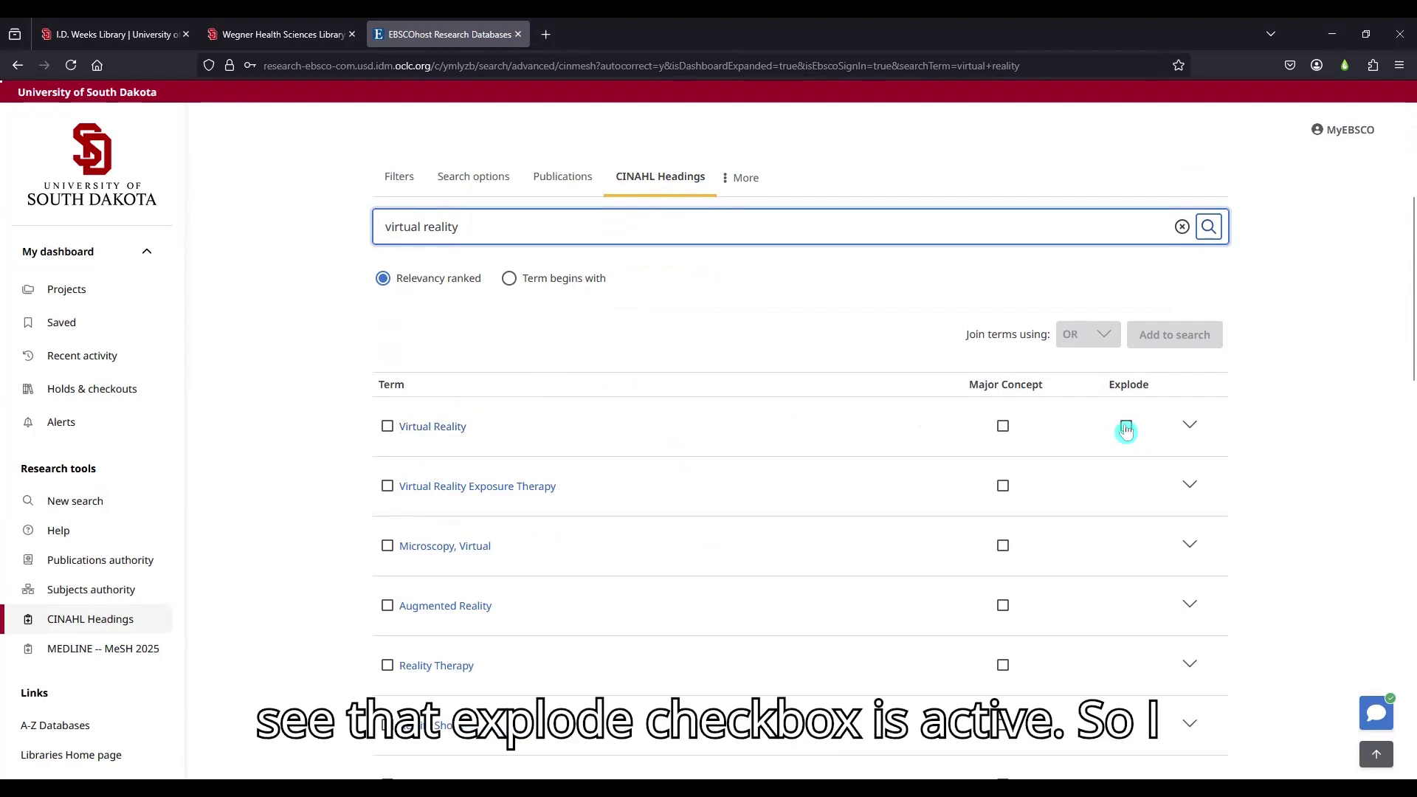
left_click(434, 427)
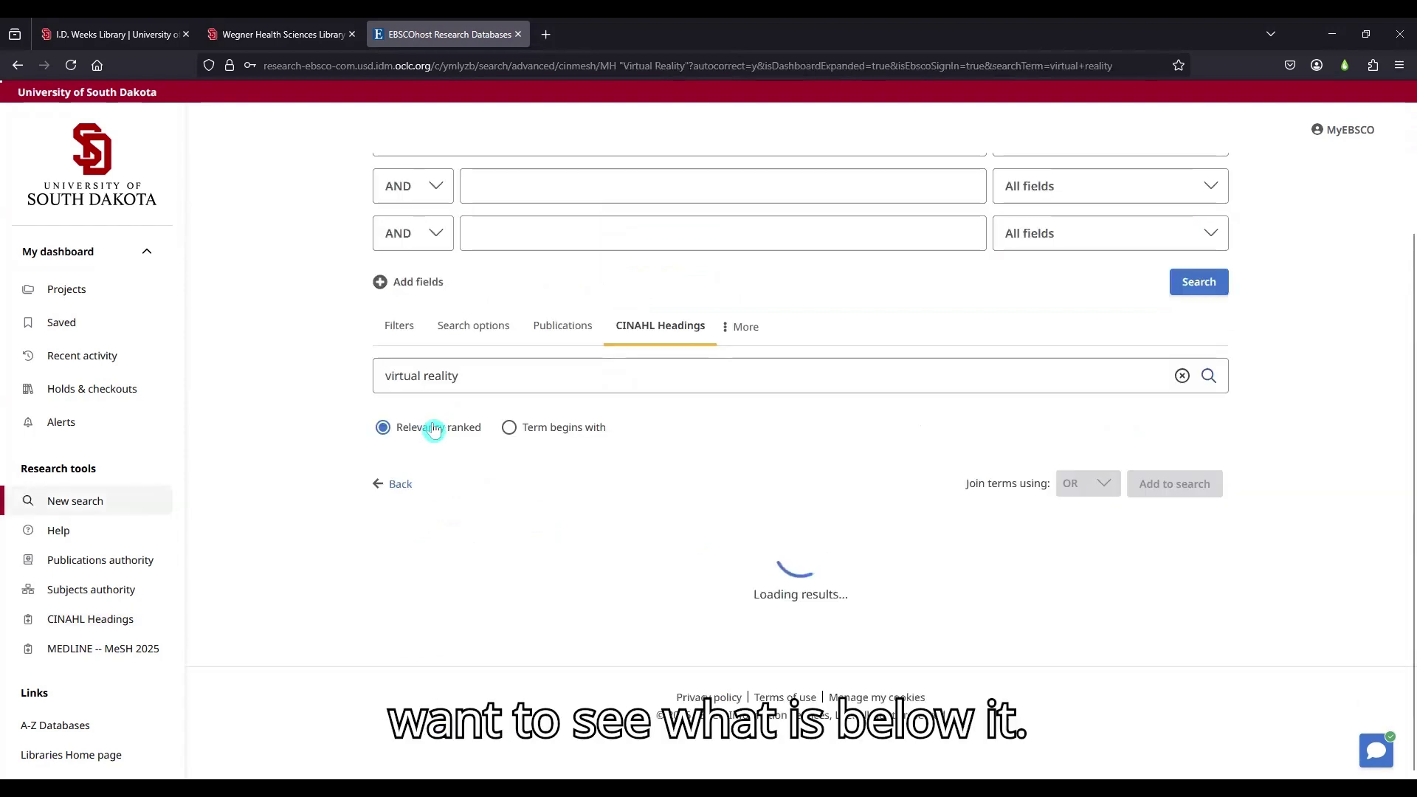
scroll(456, 429, "down", 2)
scroll(780, 452, "down", 10)
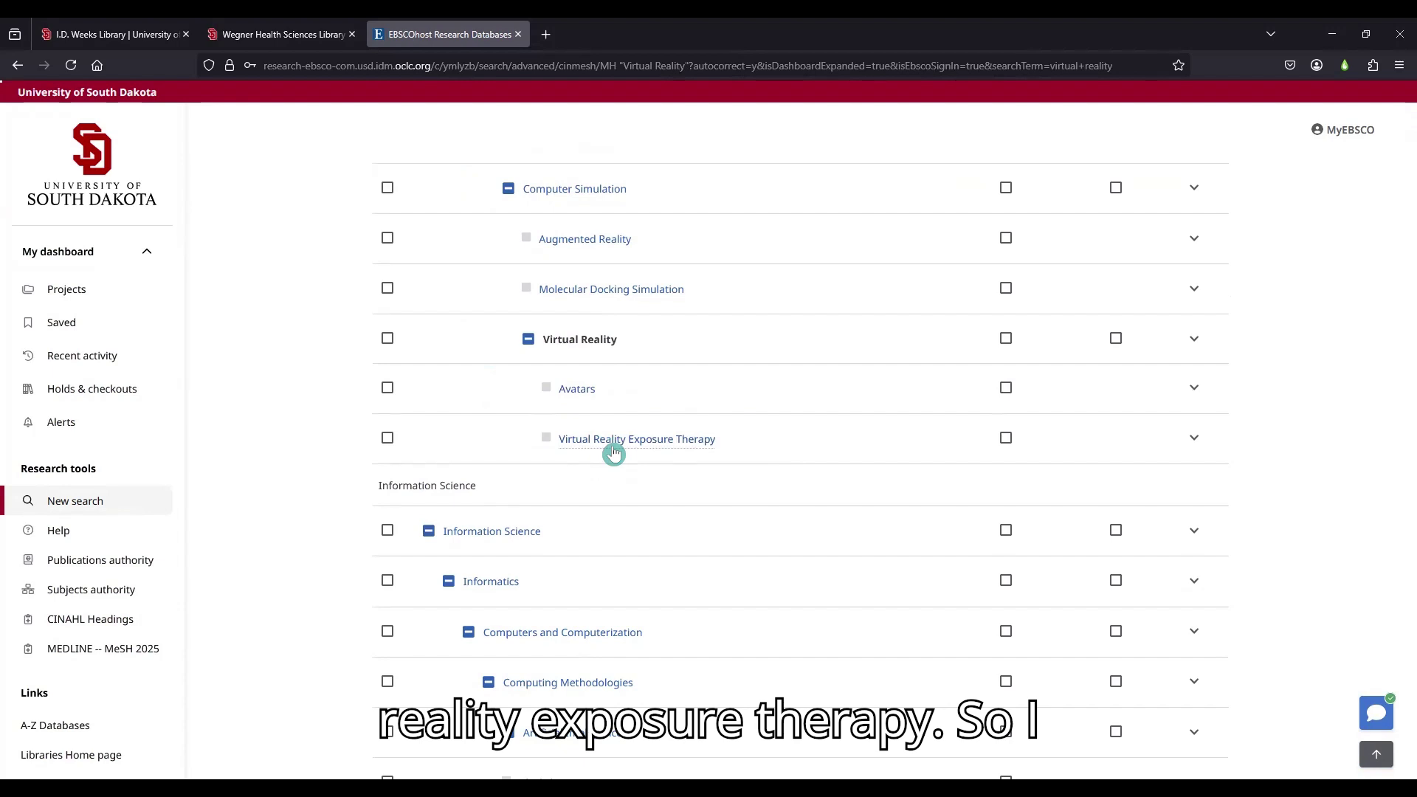
scroll(614, 453, "up", 6)
scroll(613, 453, "up", 3)
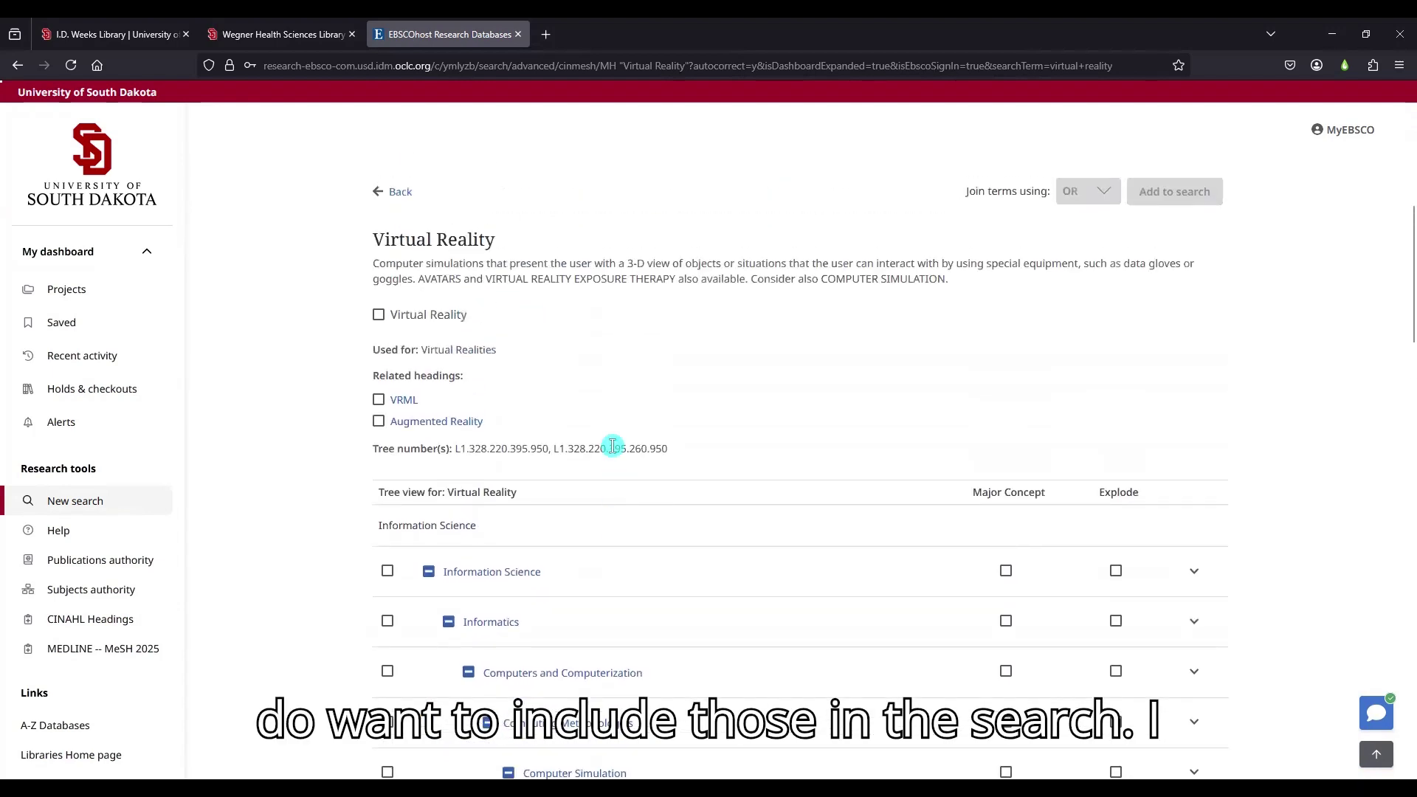
Step: Select the heading "Virtual Reality" with Explode and add it to the second search field
left_click(380, 414)
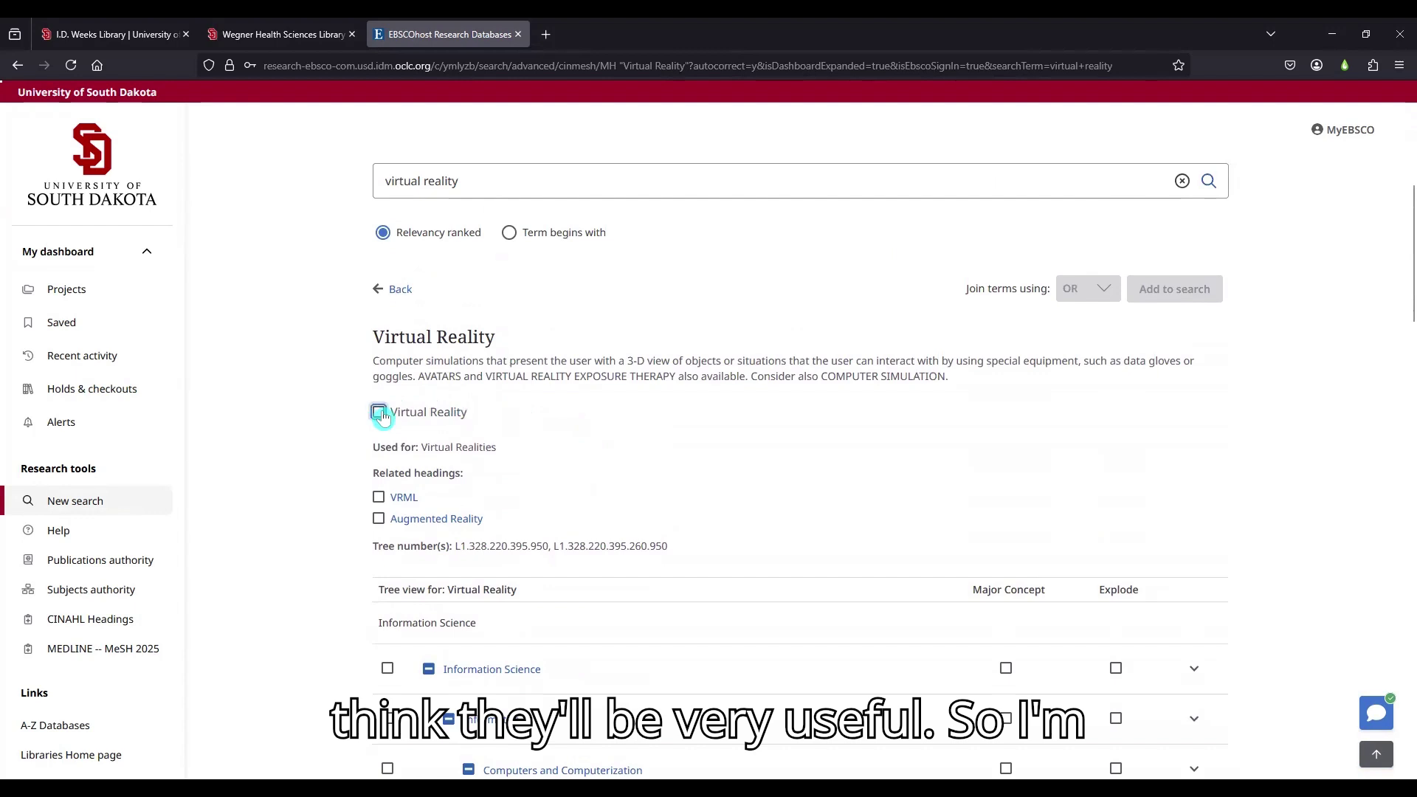
scroll(601, 437, "down", 4)
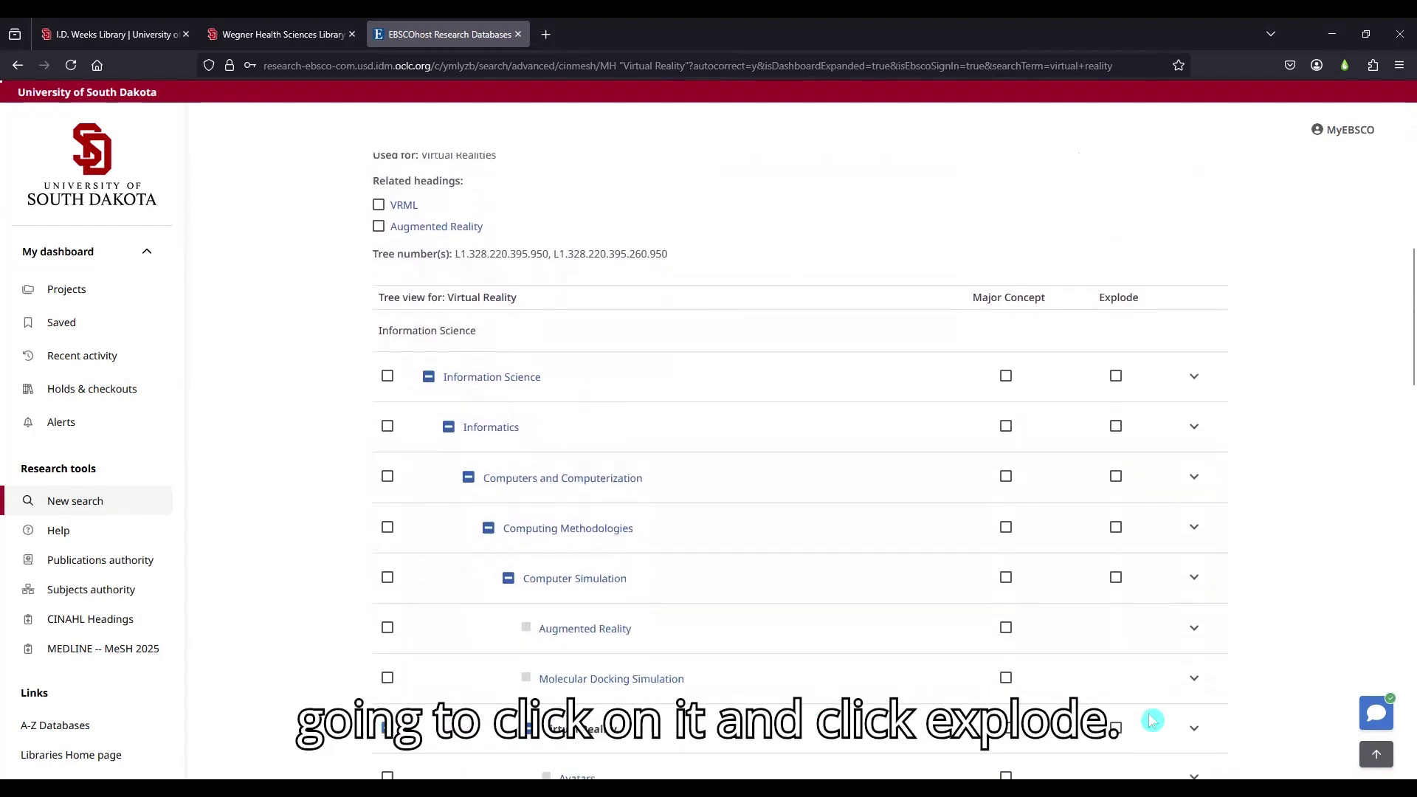
left_click(1116, 729)
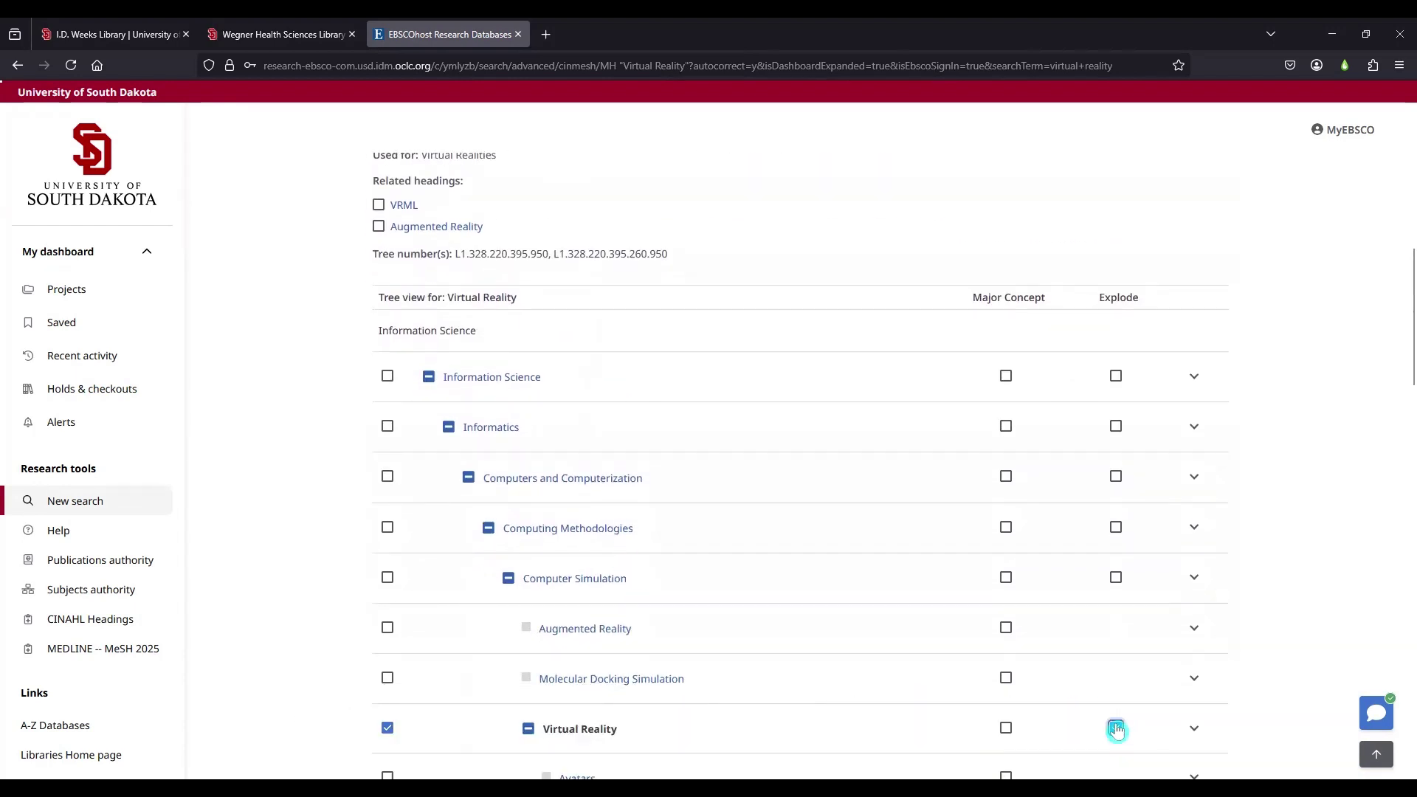
scroll(1053, 384, "up", 8)
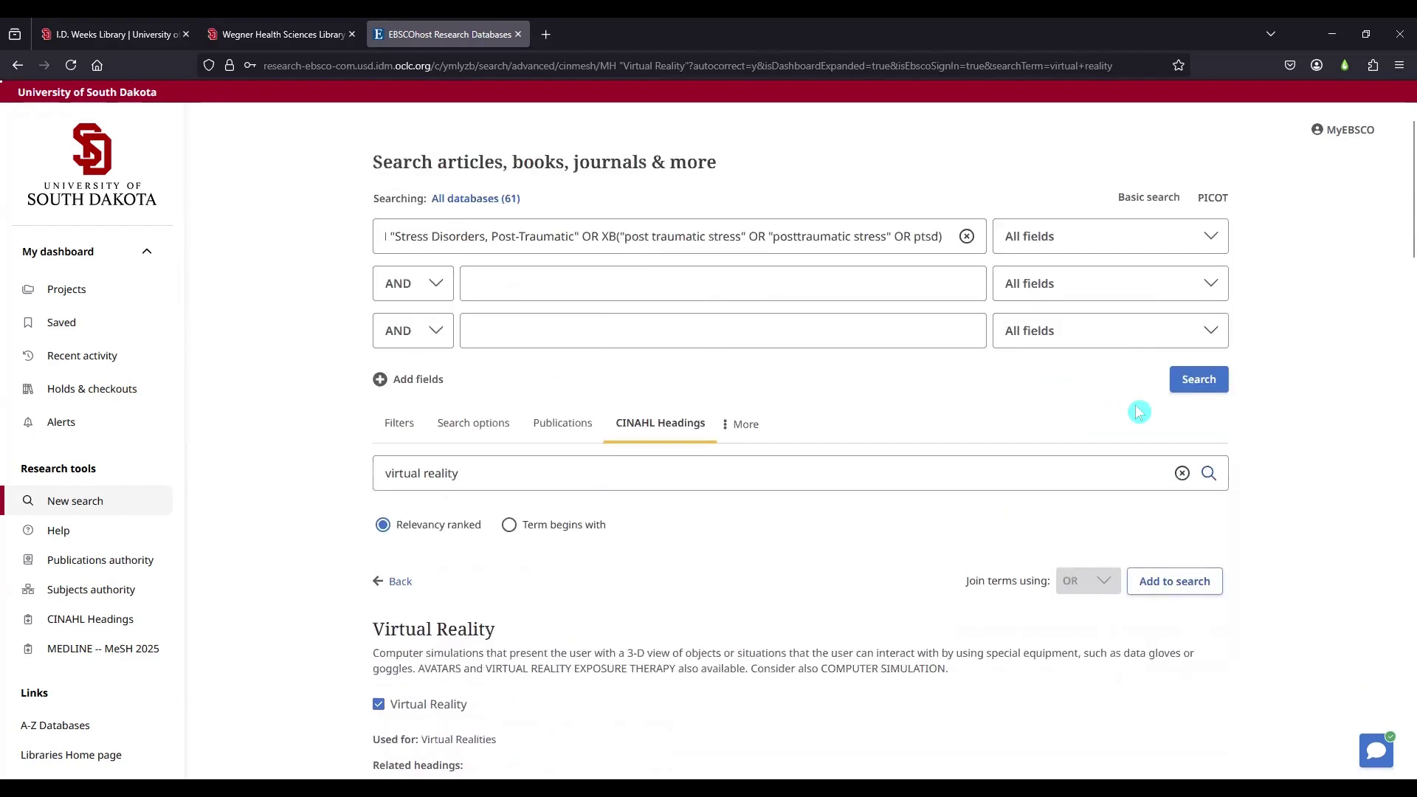
left_click(1165, 581)
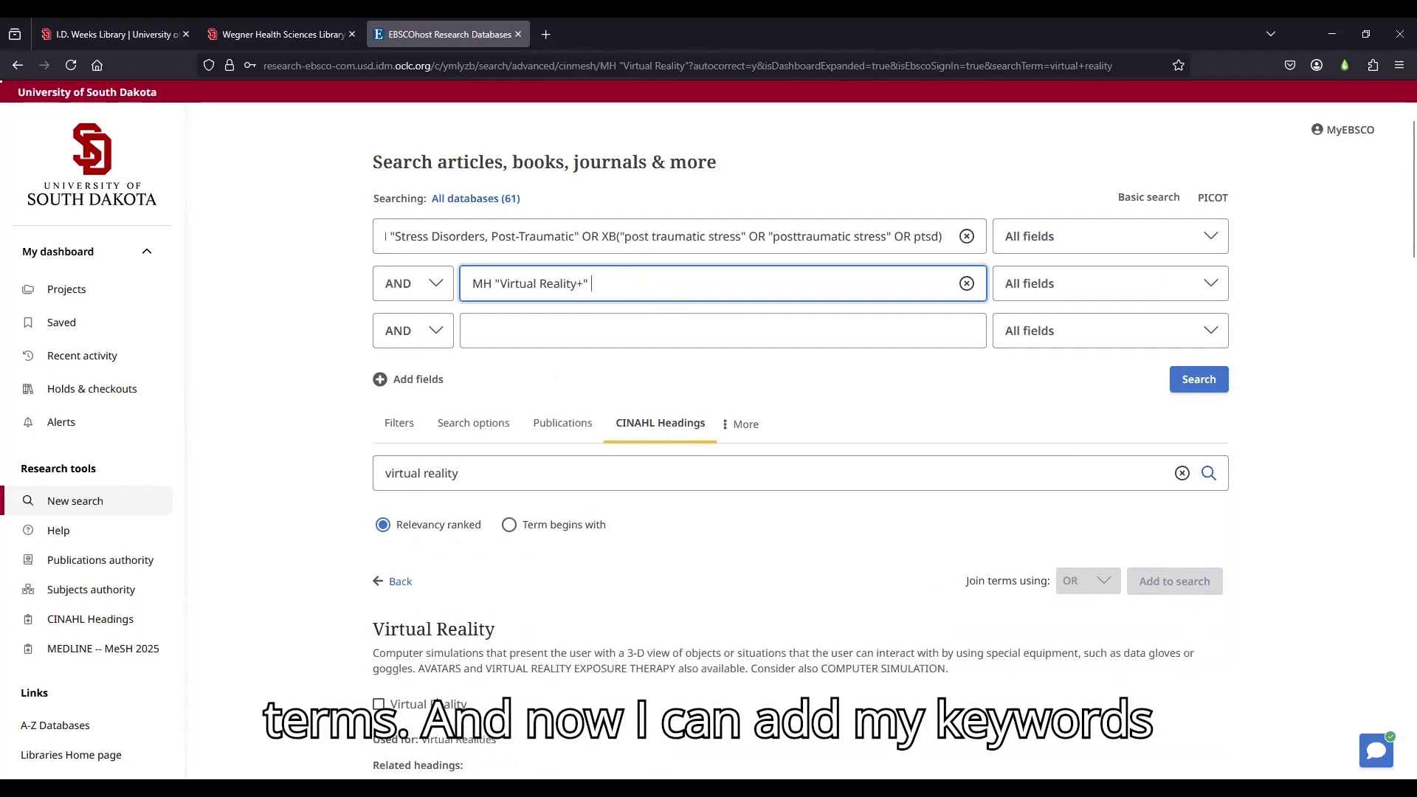
Step: Extend the second search field with OR XB("virtual realit*" OR VR) and run the combined search
type("OR")
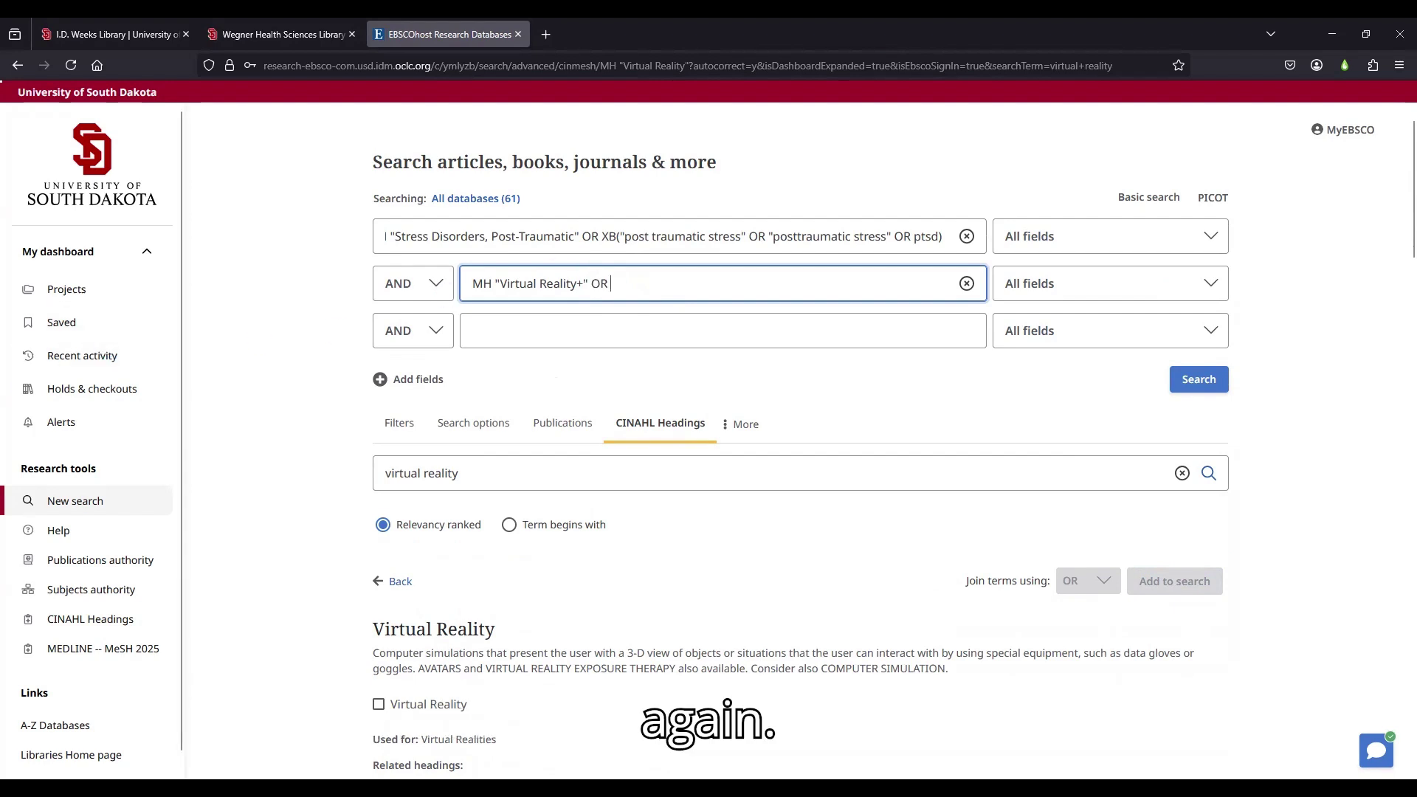
left_click(657, 291)
type("XB(")
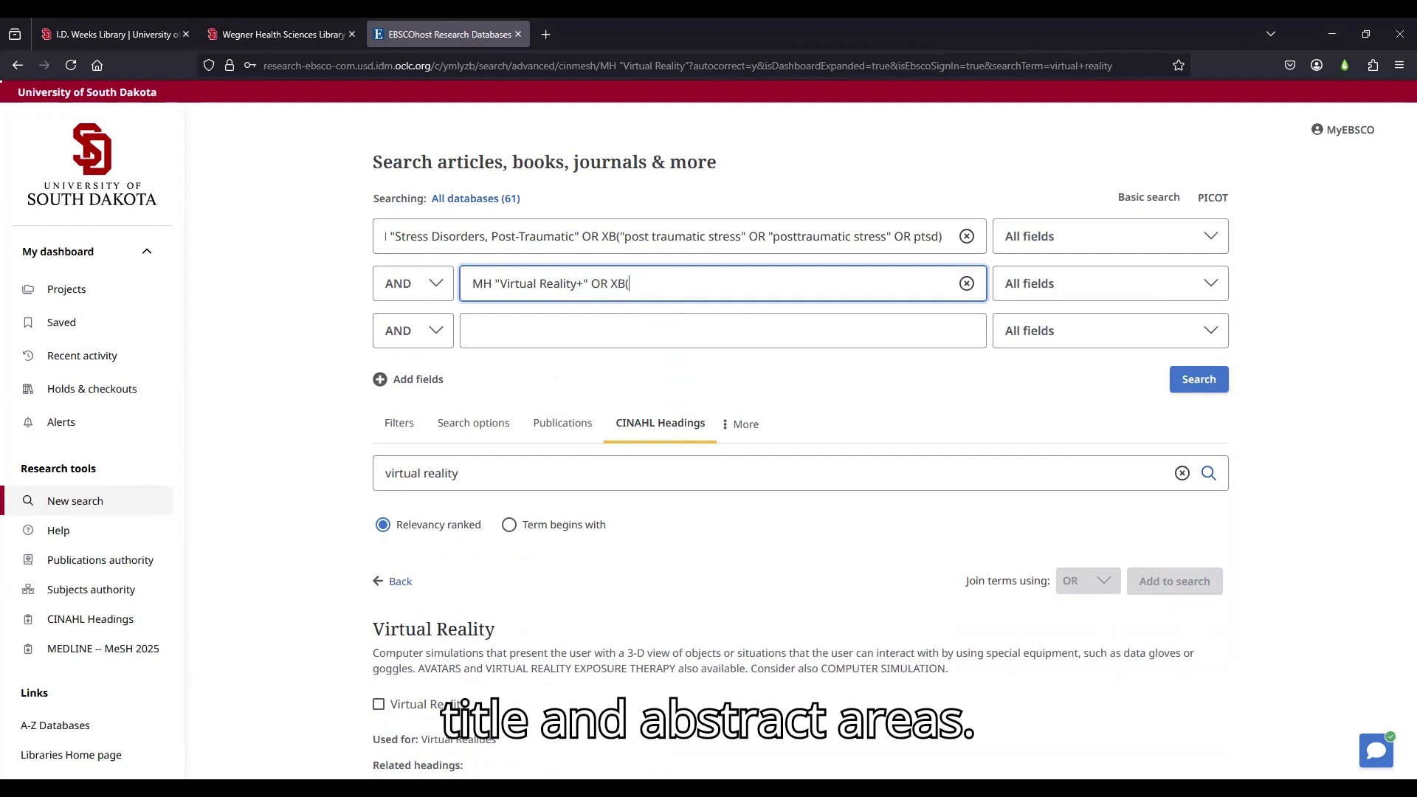
type("\"virtual realit*\" OR VR")
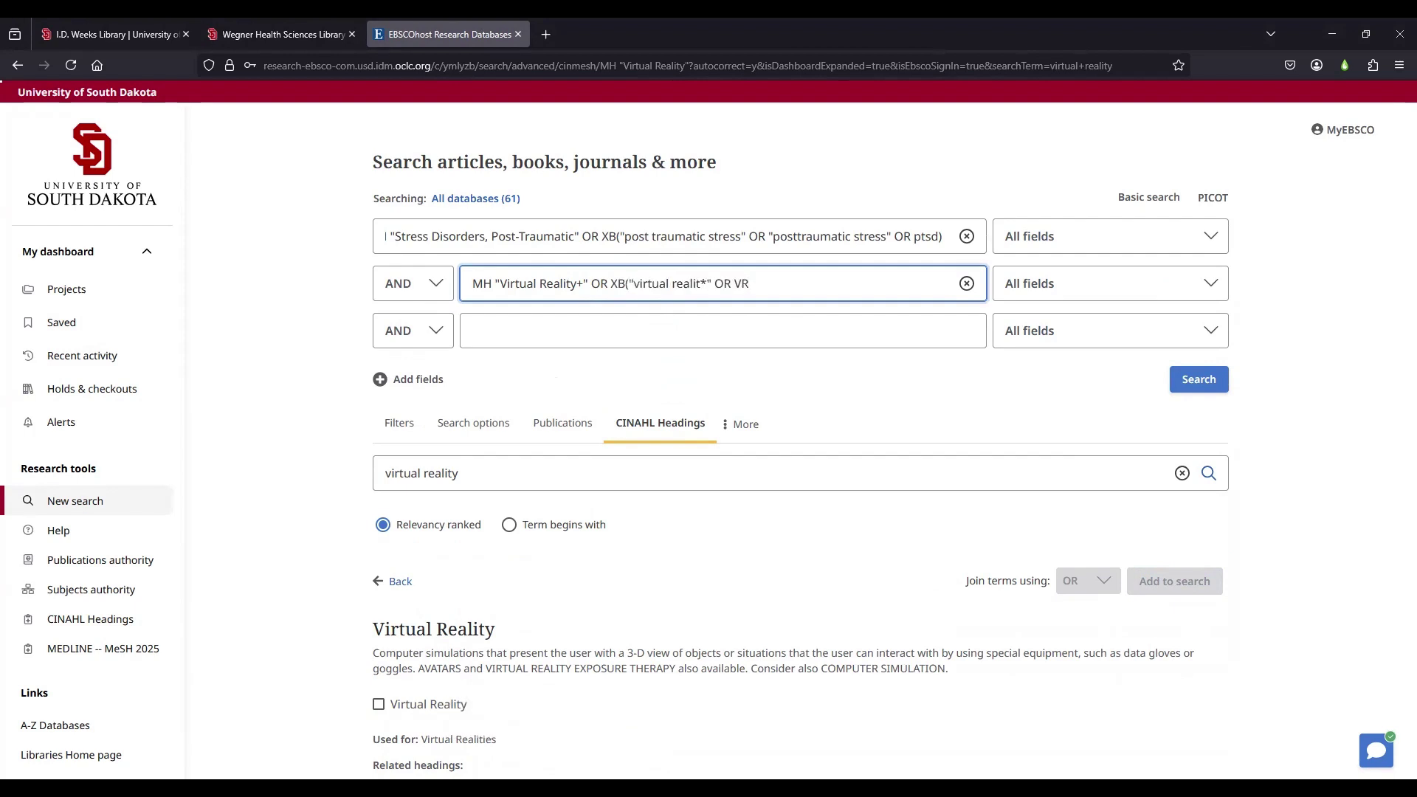
type(")")
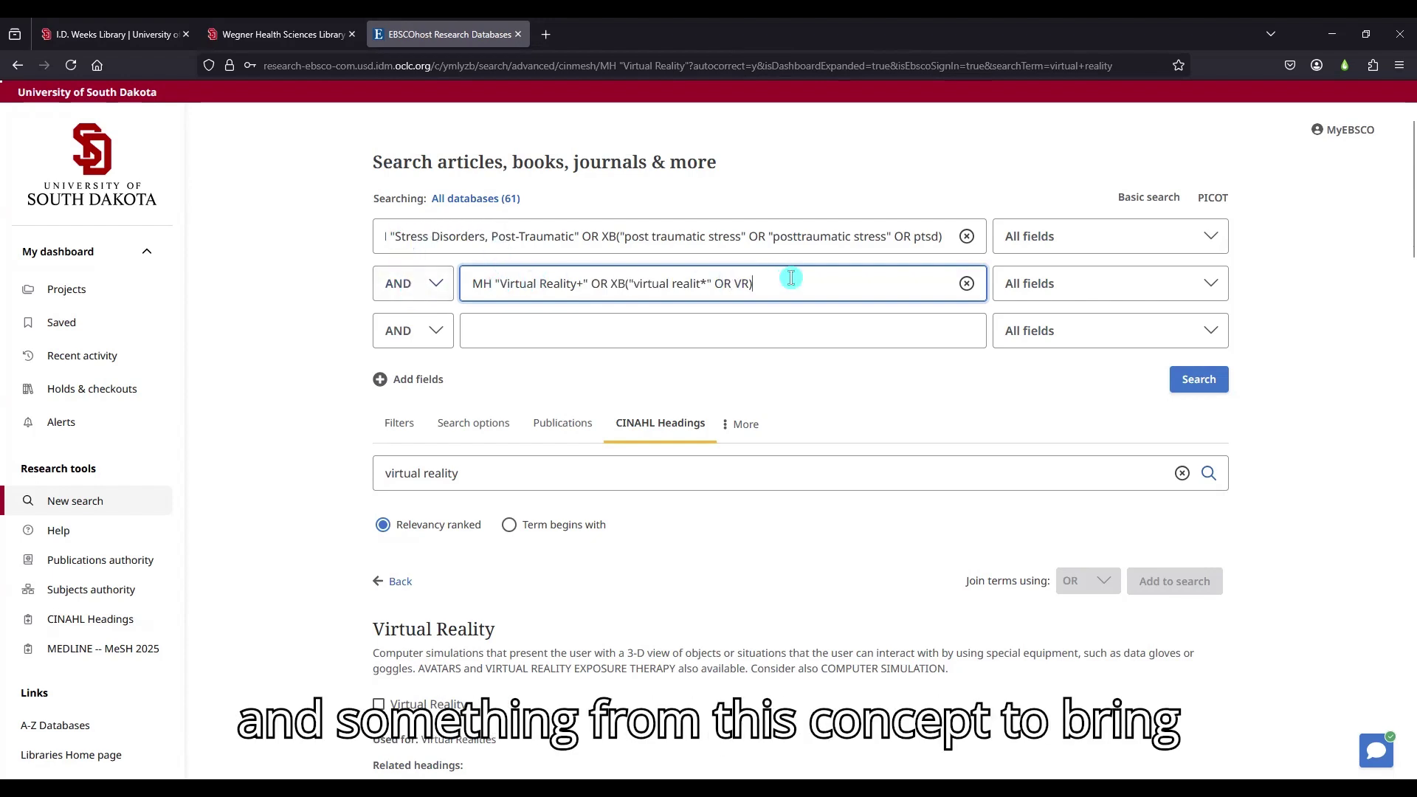
left_click(1200, 380)
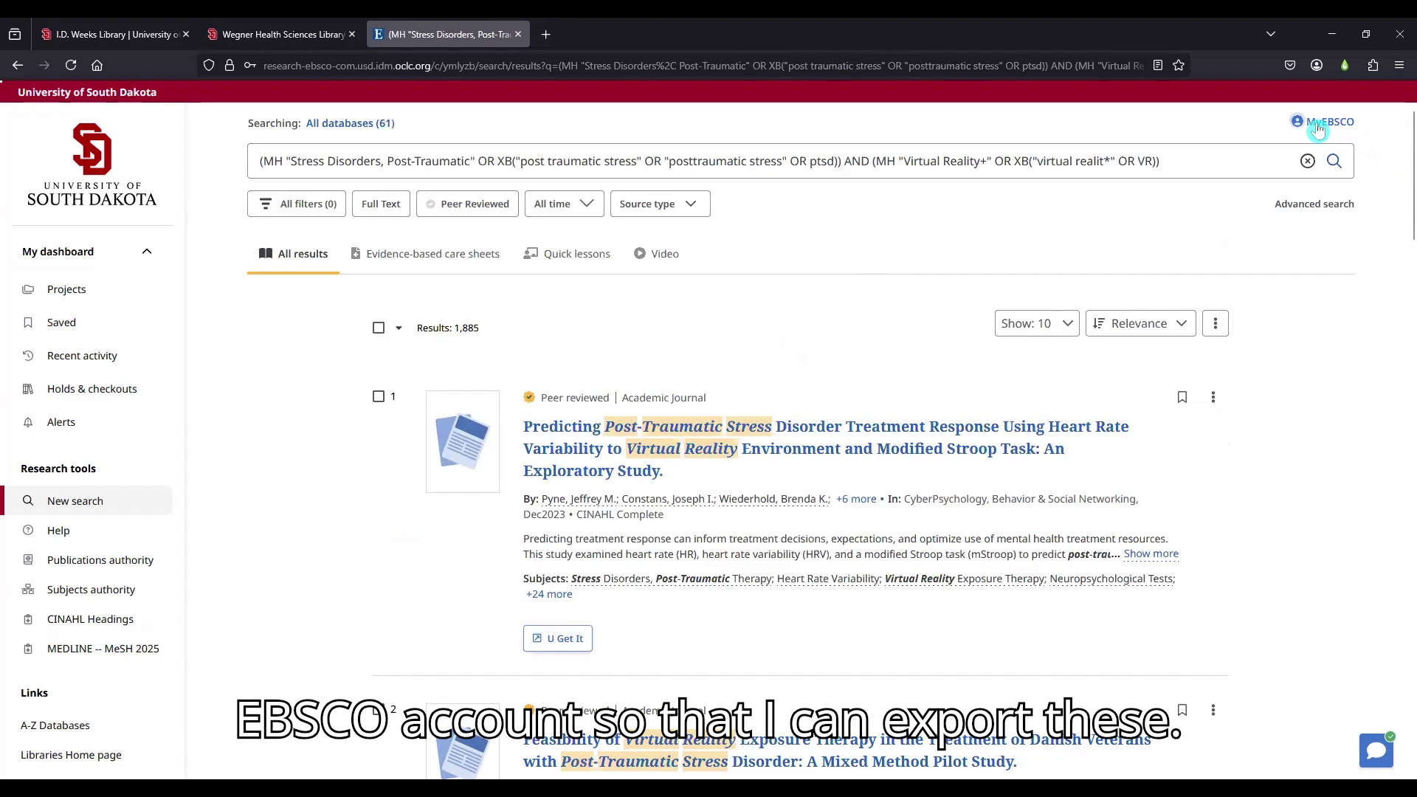
Step: Open the export form for the full result set, view its recipient and format options, and close it without sending
left_click(399, 336)
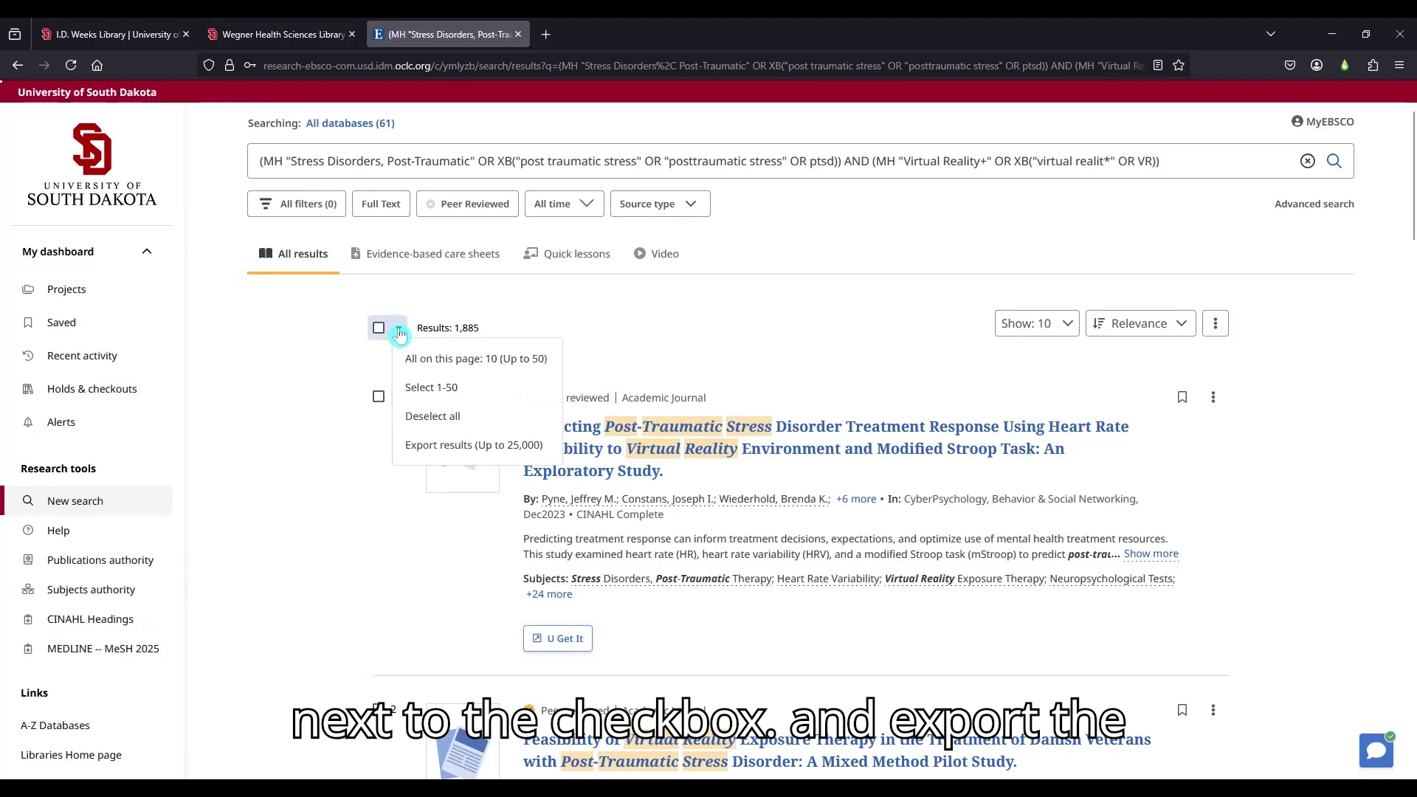
left_click(493, 445)
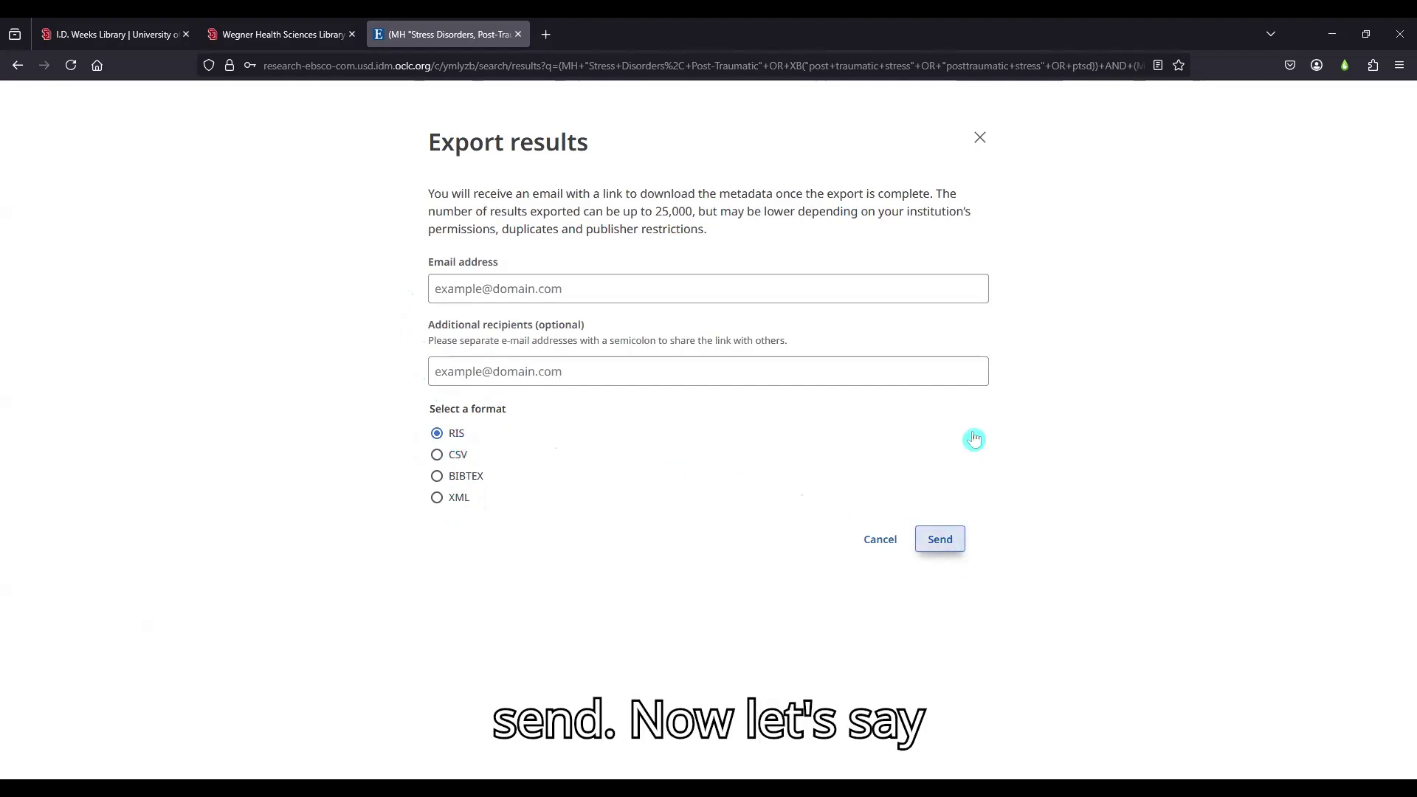
left_click(979, 140)
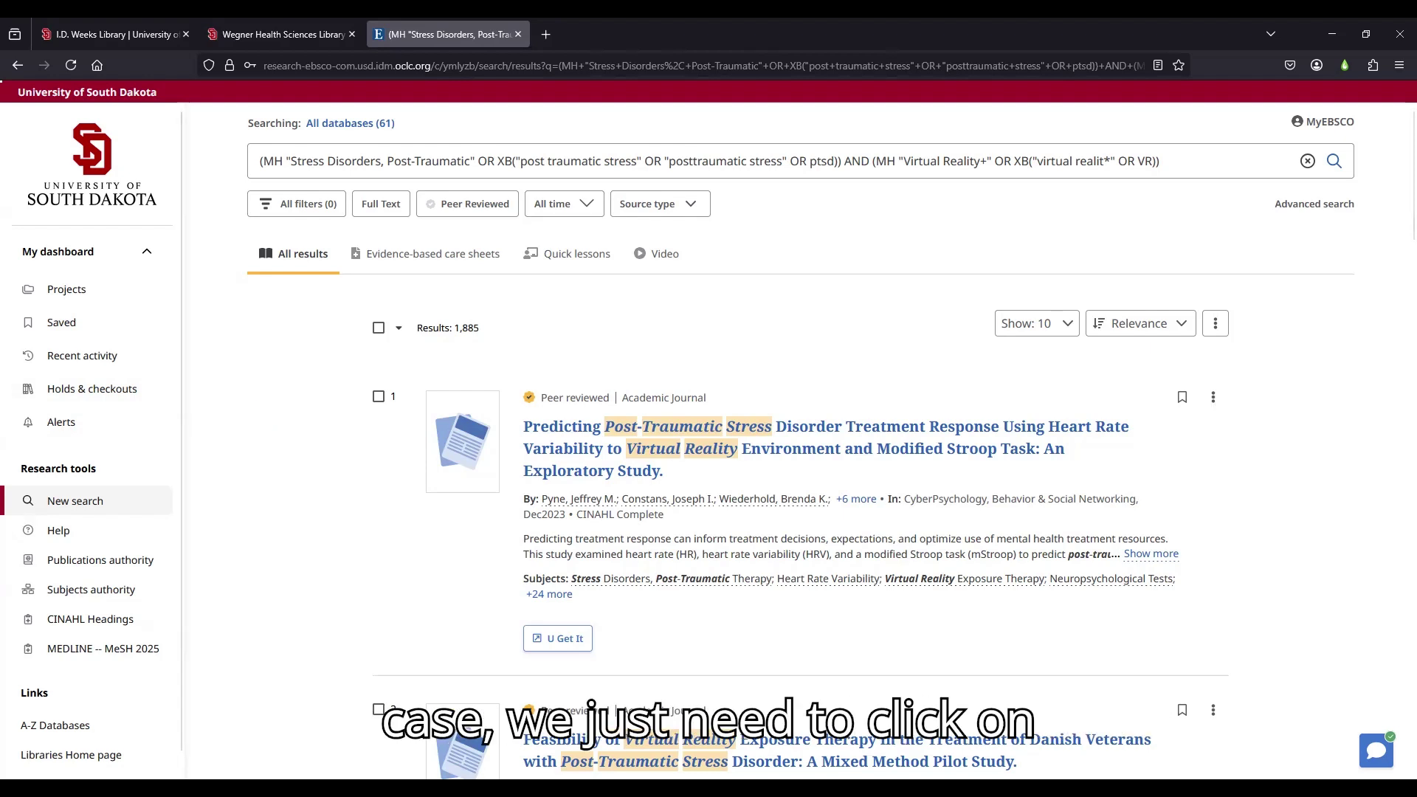
Step: Open the complete set of result filters and choose a custom range for the publication date
left_click(302, 206)
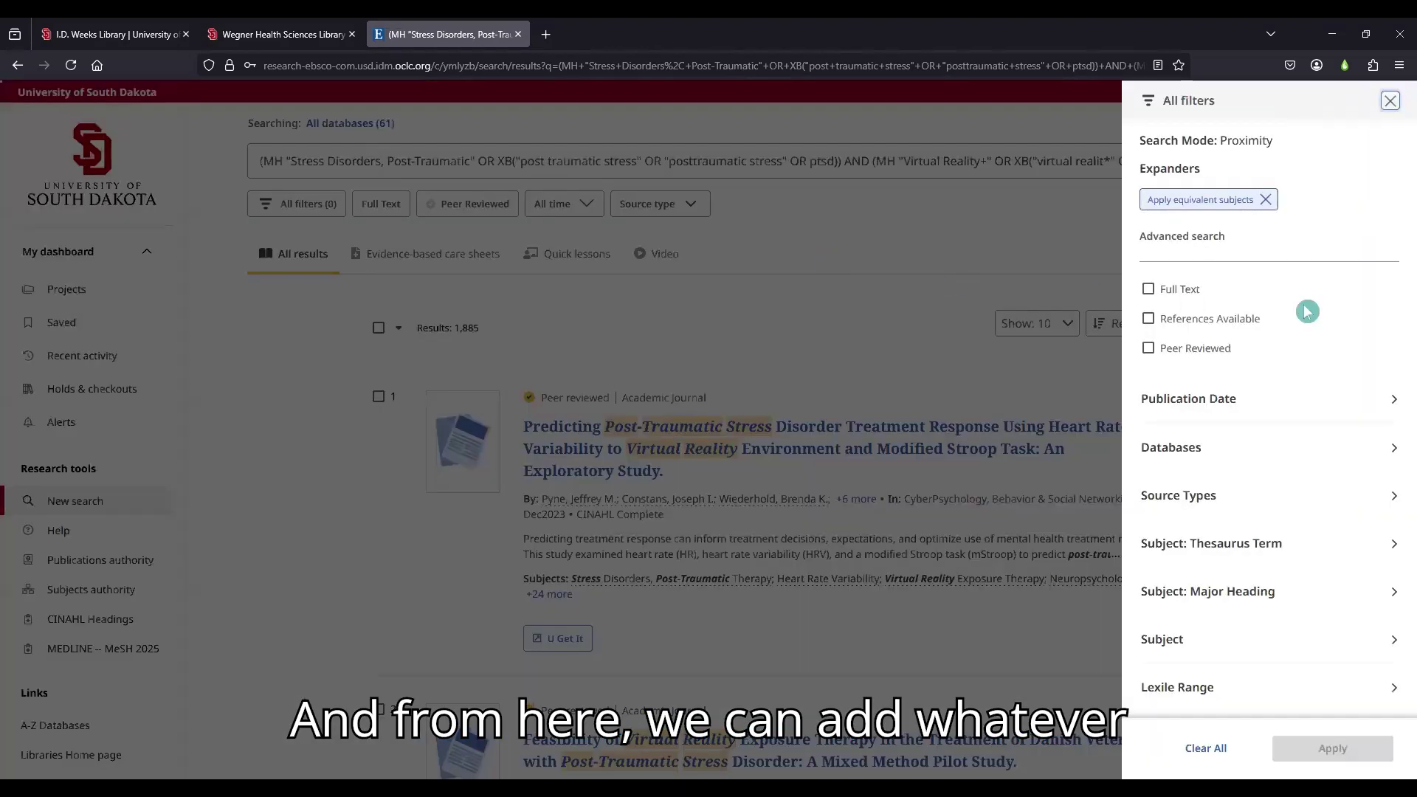
scroll(1292, 369, "down", 2)
scroll(1290, 459, "up", 2)
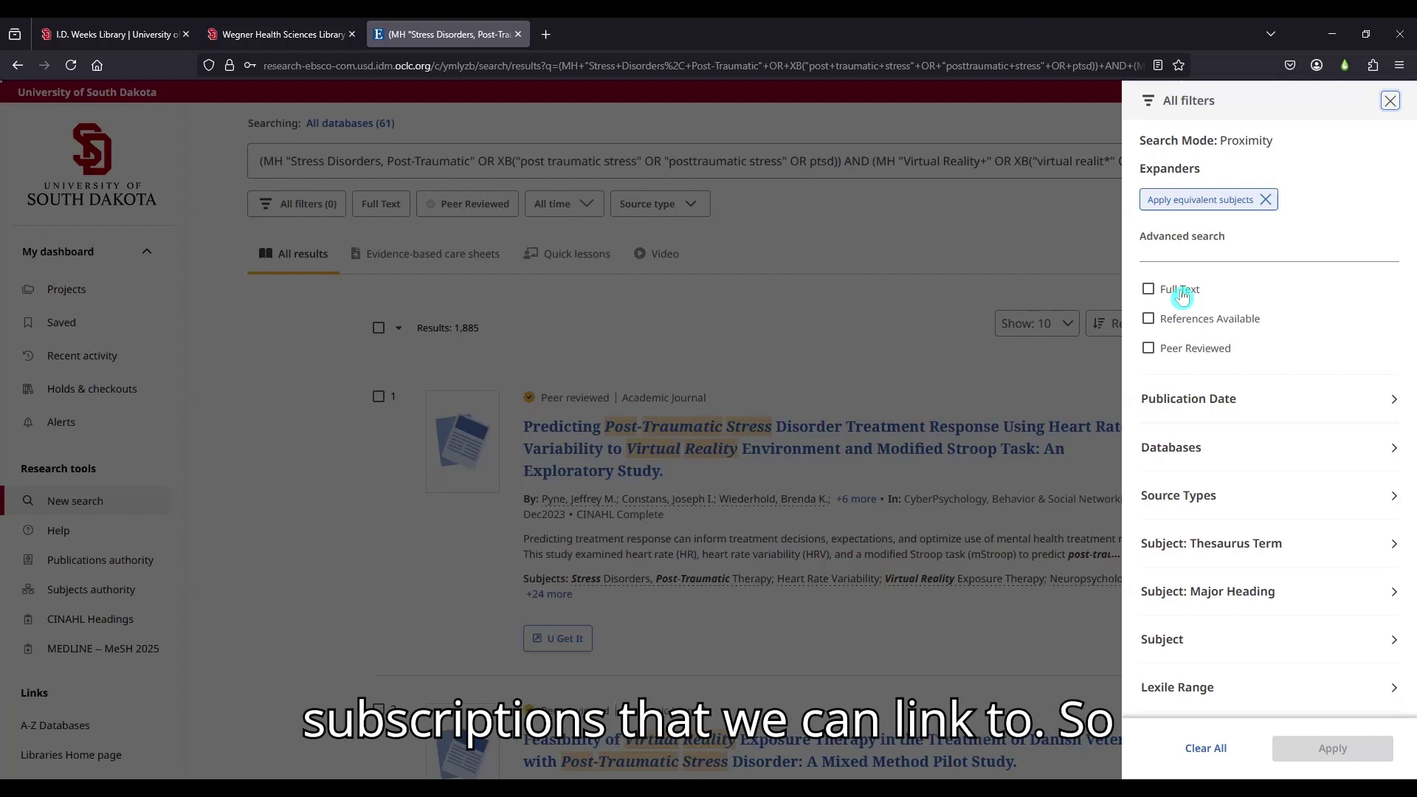
scroll(1190, 363, "down", 2)
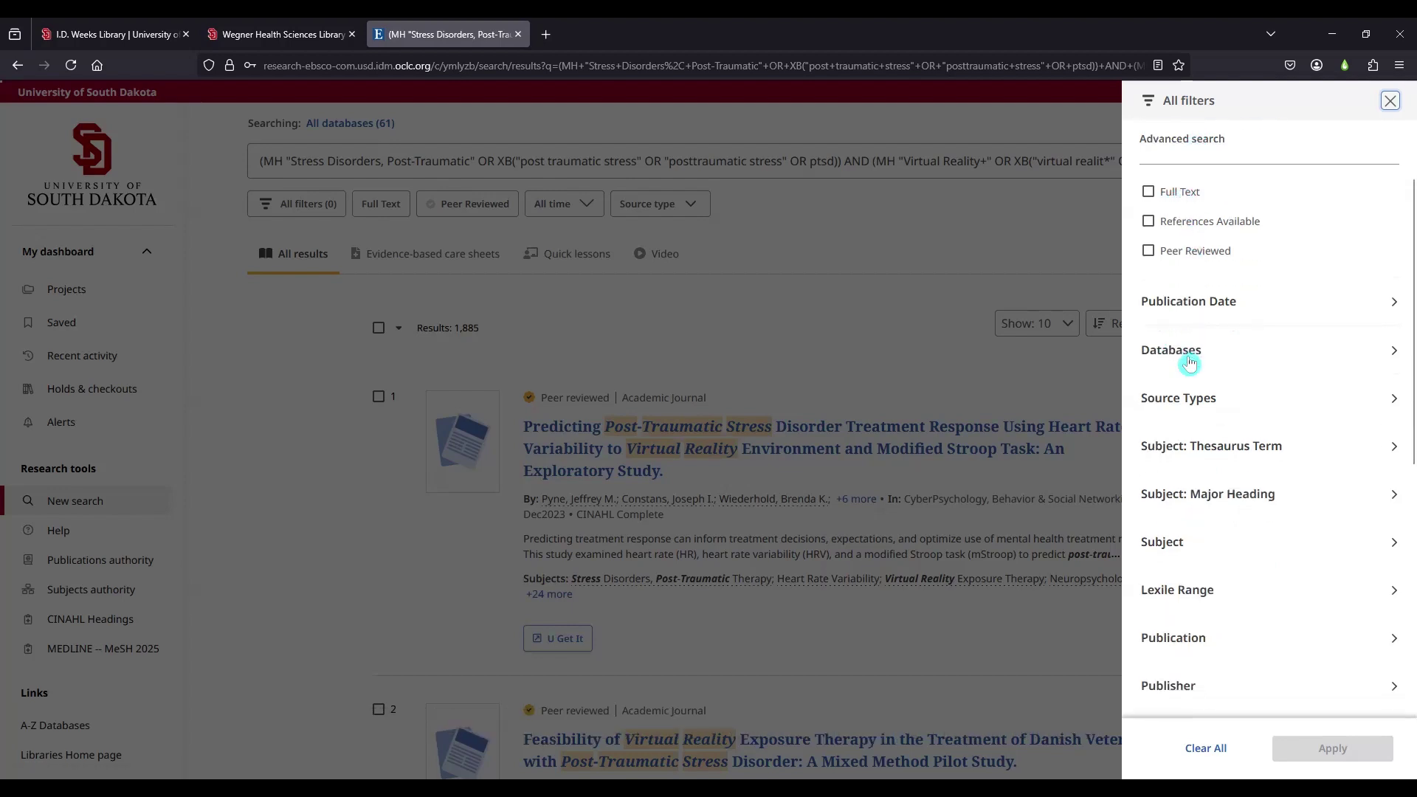
scroll(1189, 354, "down", 2)
left_click(1196, 214)
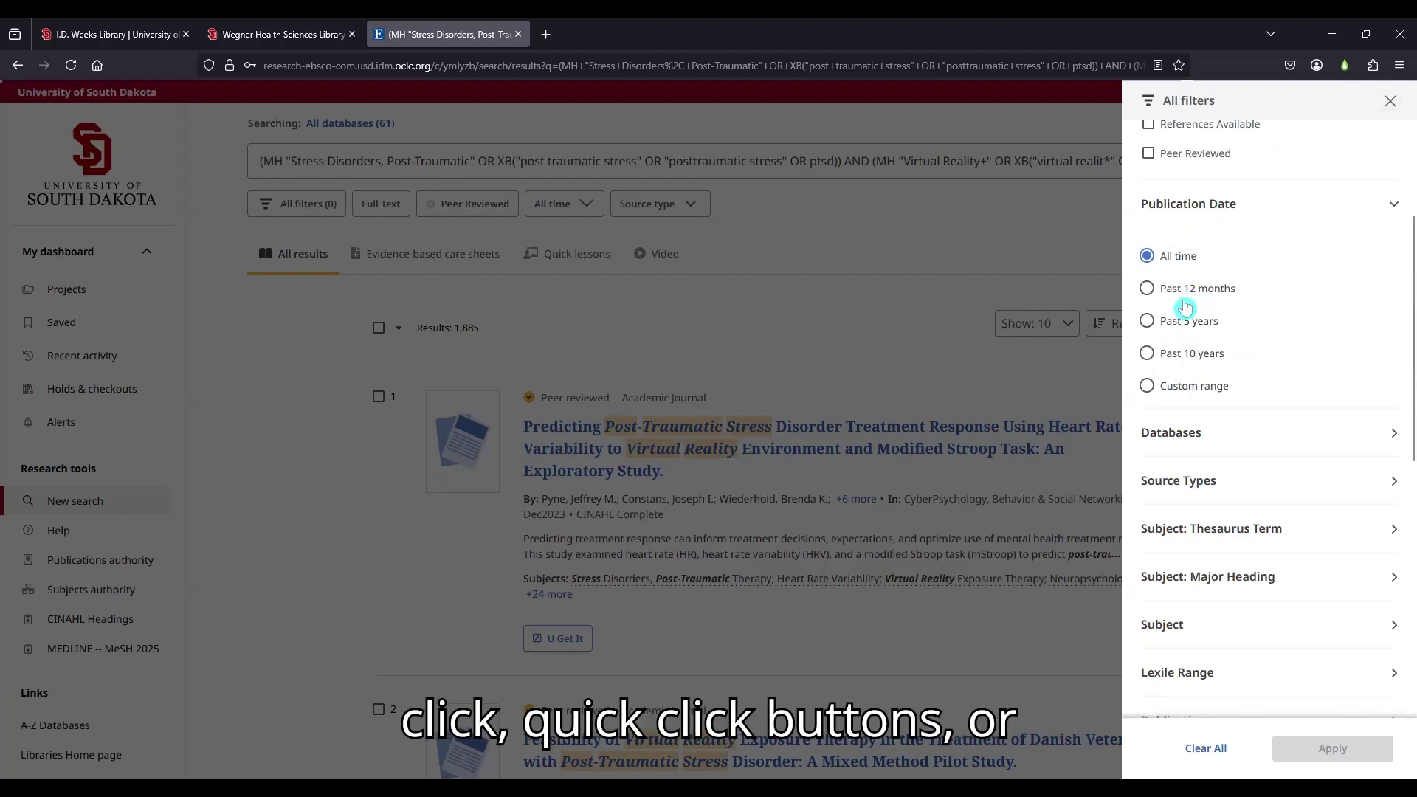
left_click(1147, 385)
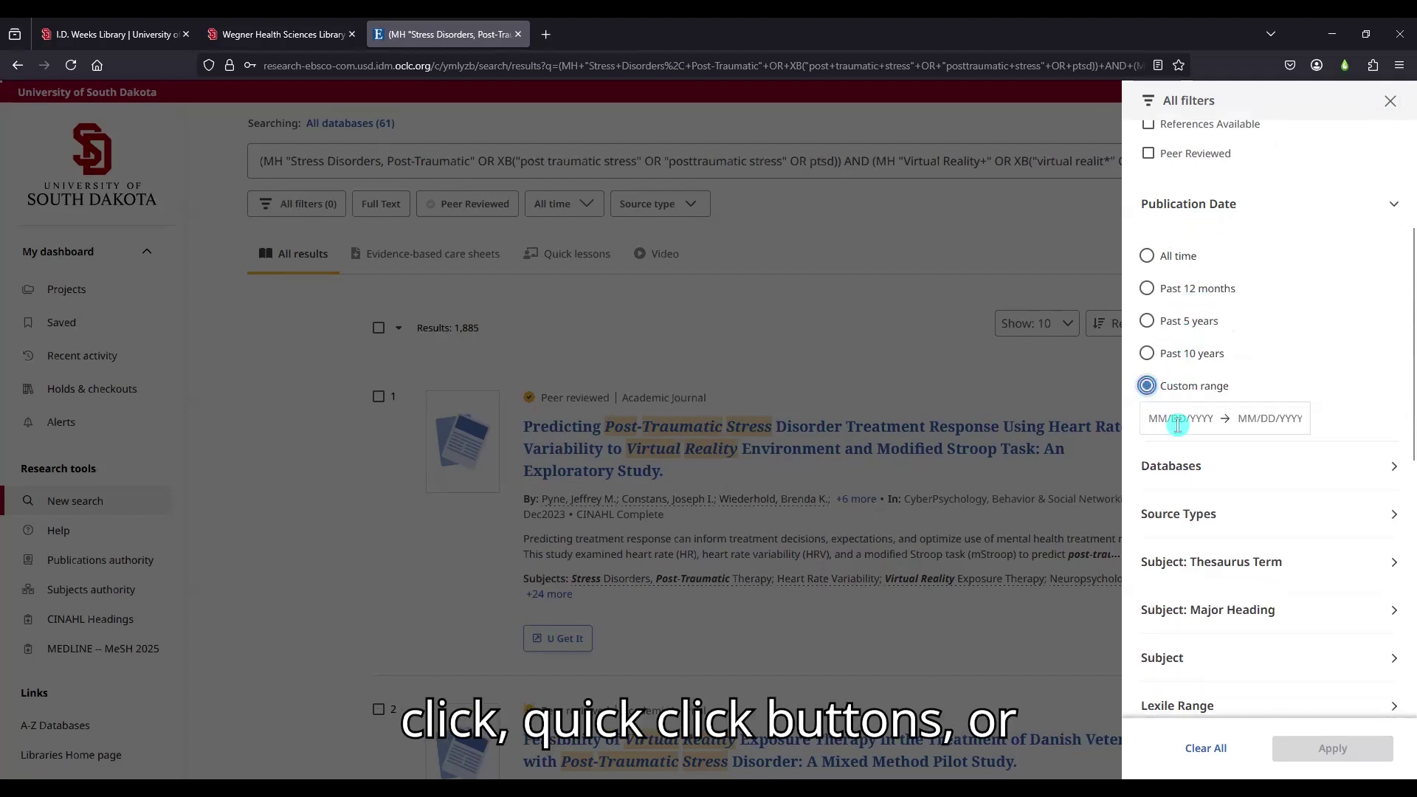
Step: Set the custom publication date range from 01/01/2020 to 12/31/2025
left_click(1178, 422)
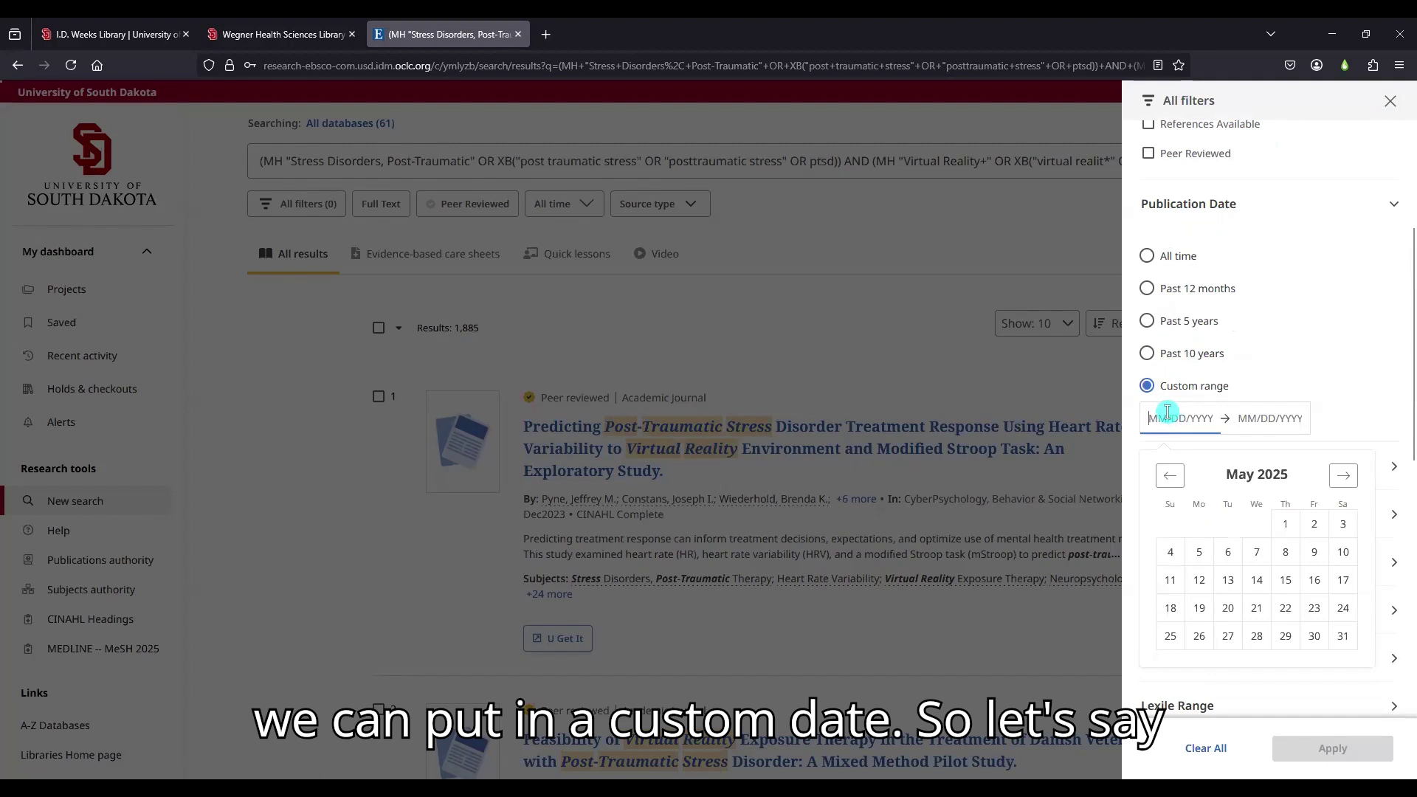
type("01/")
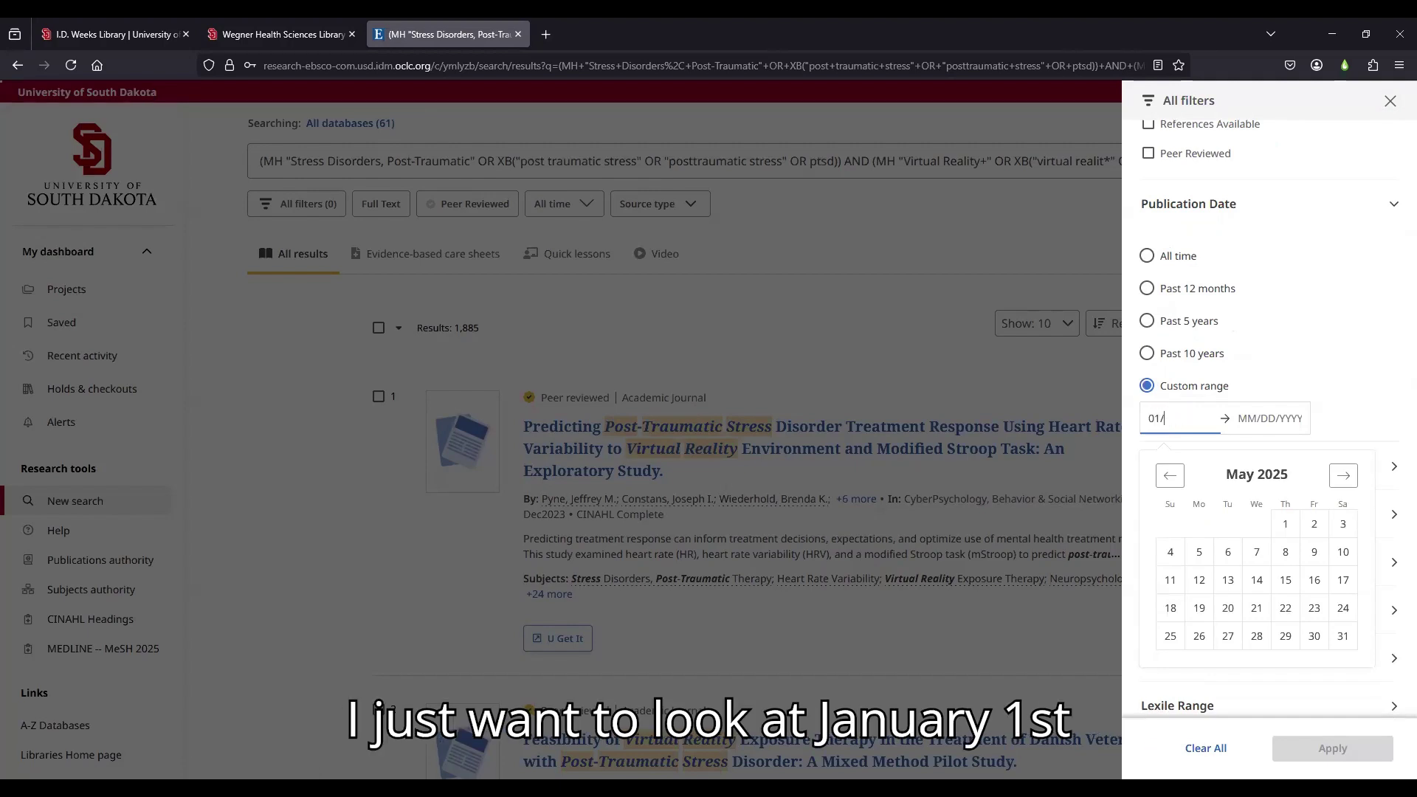
type("01/")
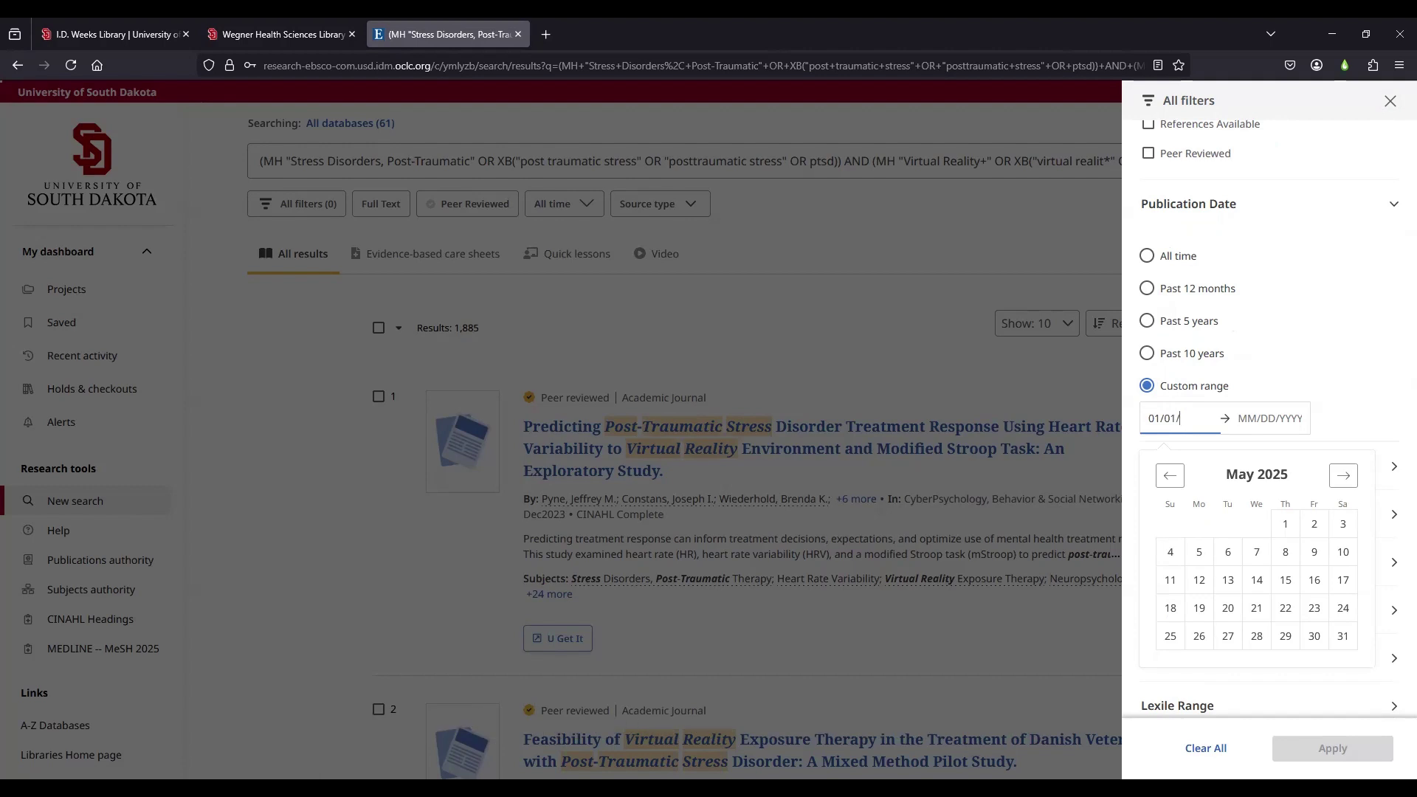
type("2020")
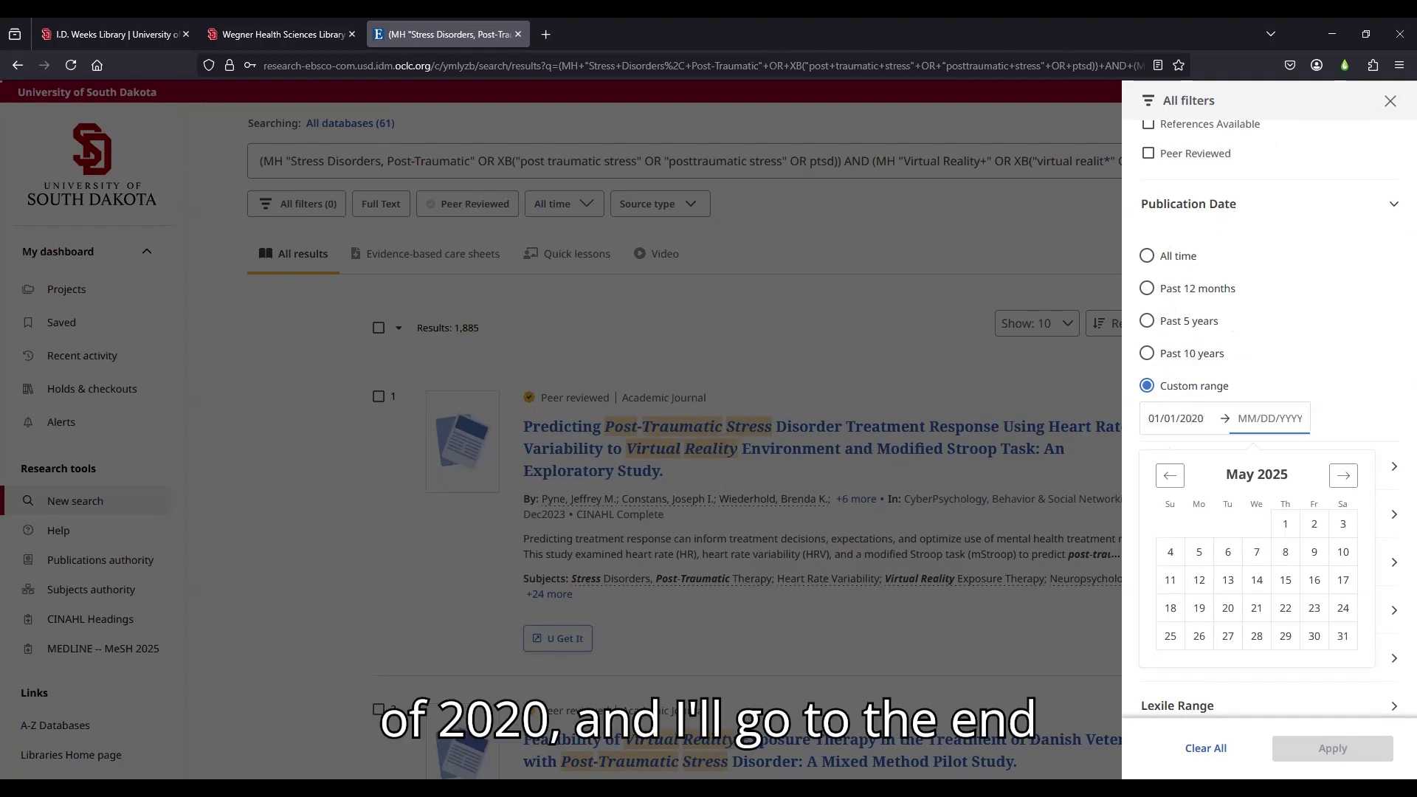
type("12/31/")
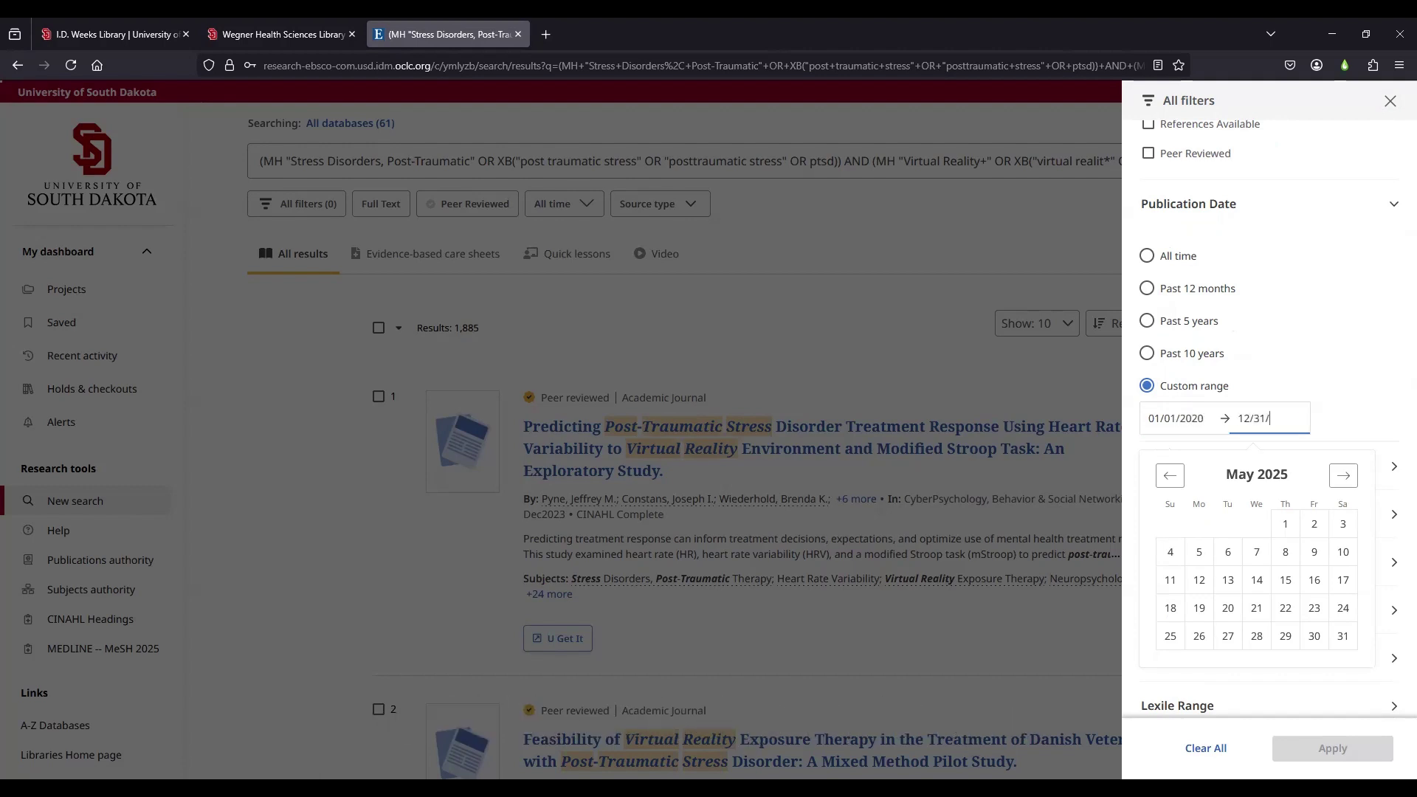
type("2025")
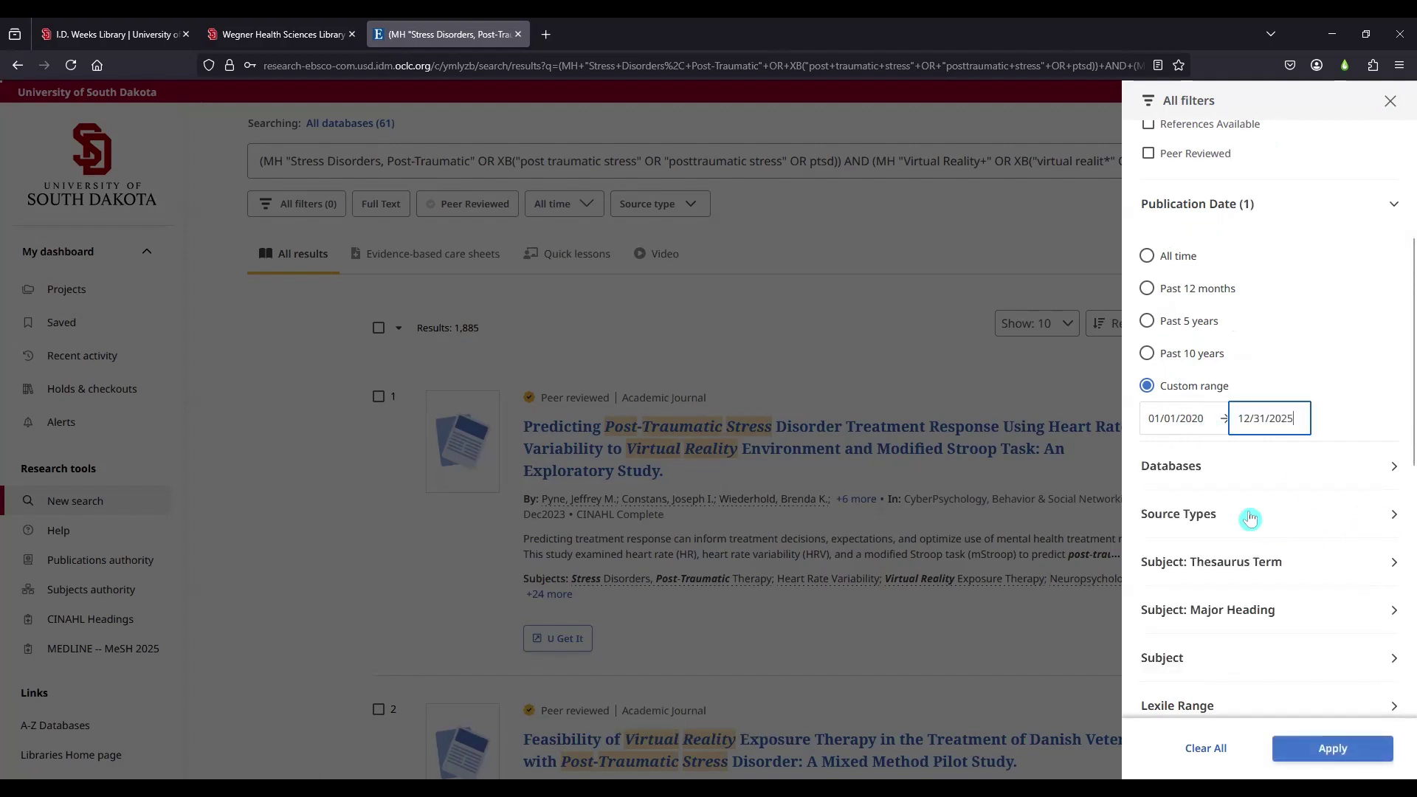
Step: Limit the language to English and apply the chosen filters to the results
scroll(1248, 509, "down", 5)
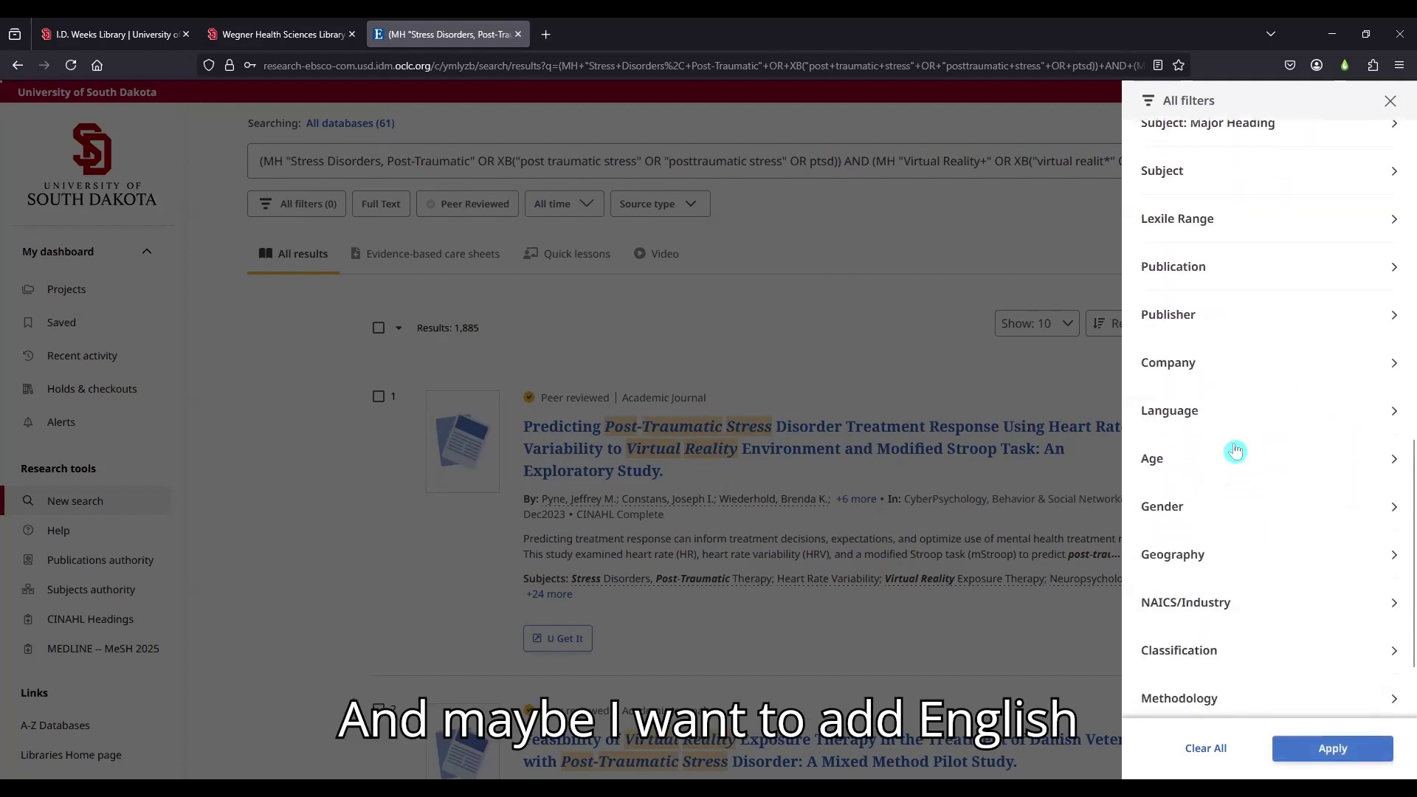
left_click(1188, 411)
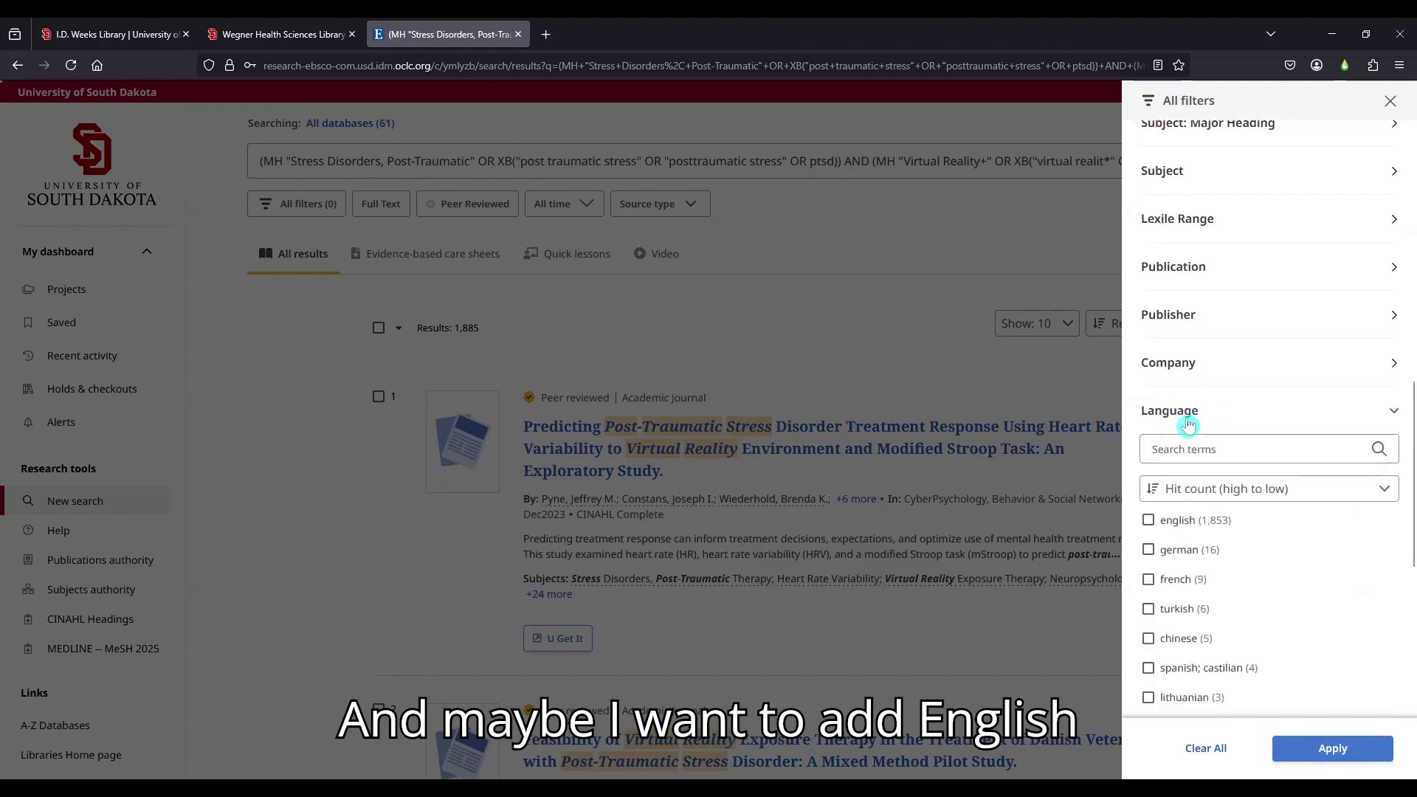
left_click(1151, 520)
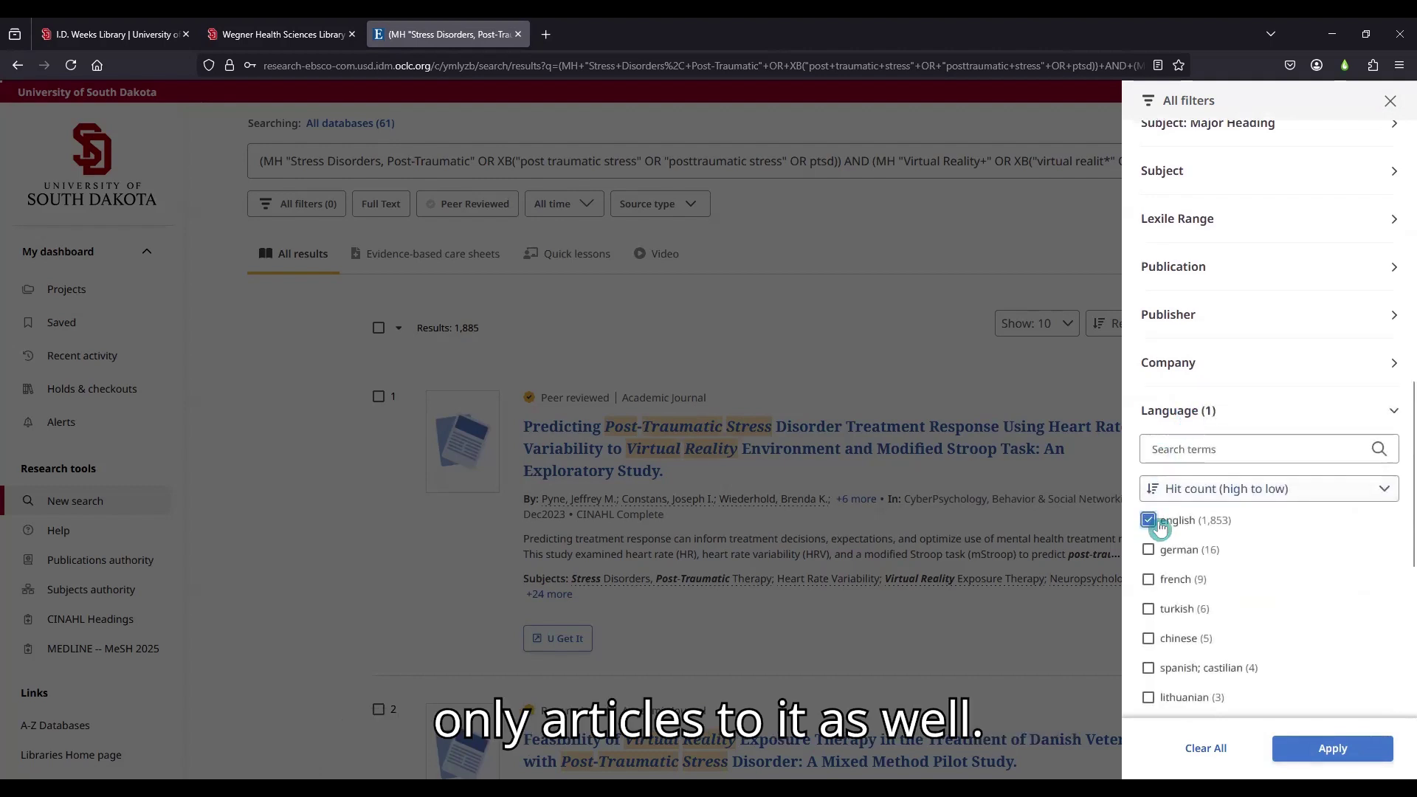
left_click(1333, 750)
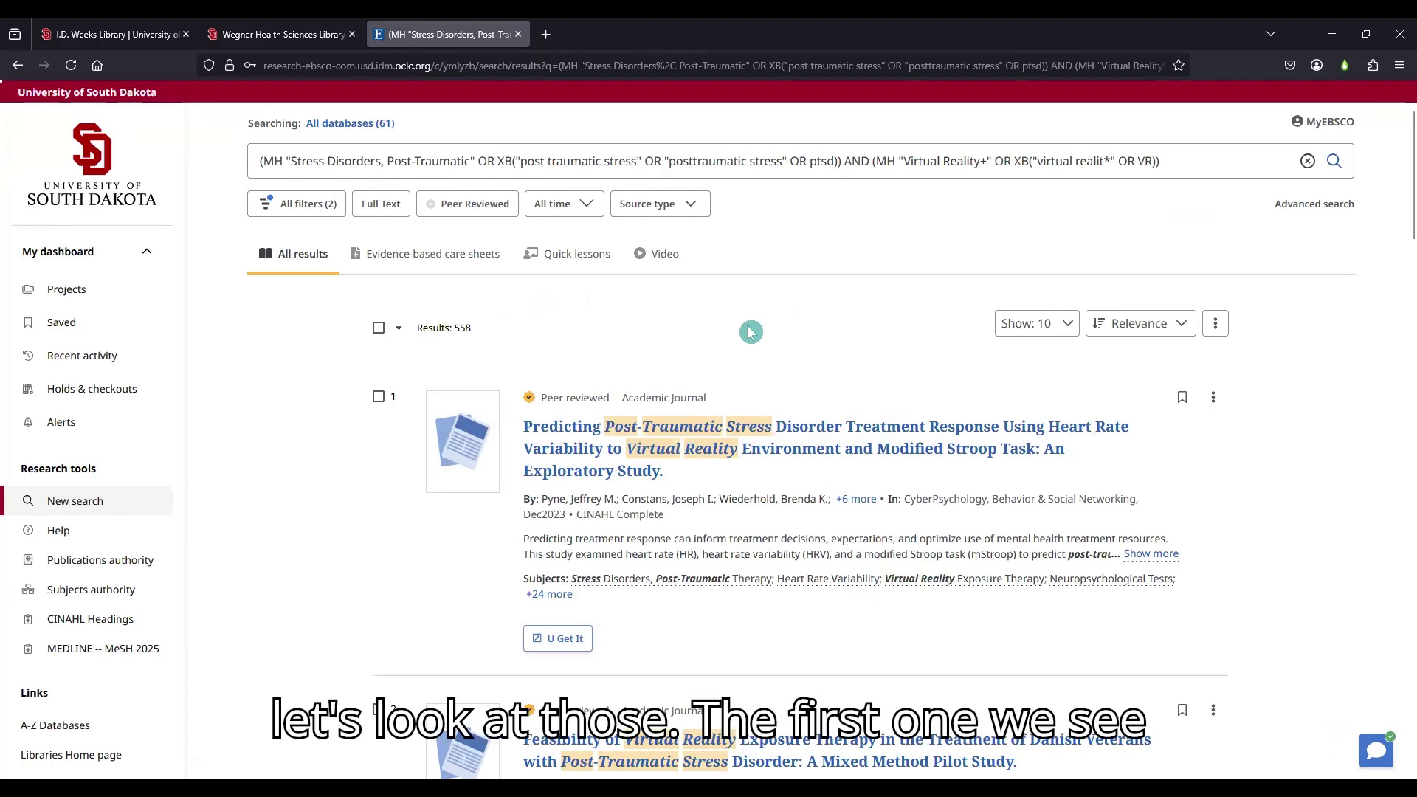
Step: Look up the library's availability and interlibrary loan options for the first article, and return to the search results
scroll(697, 372, "down", 2)
scroll(620, 475, "up", 1)
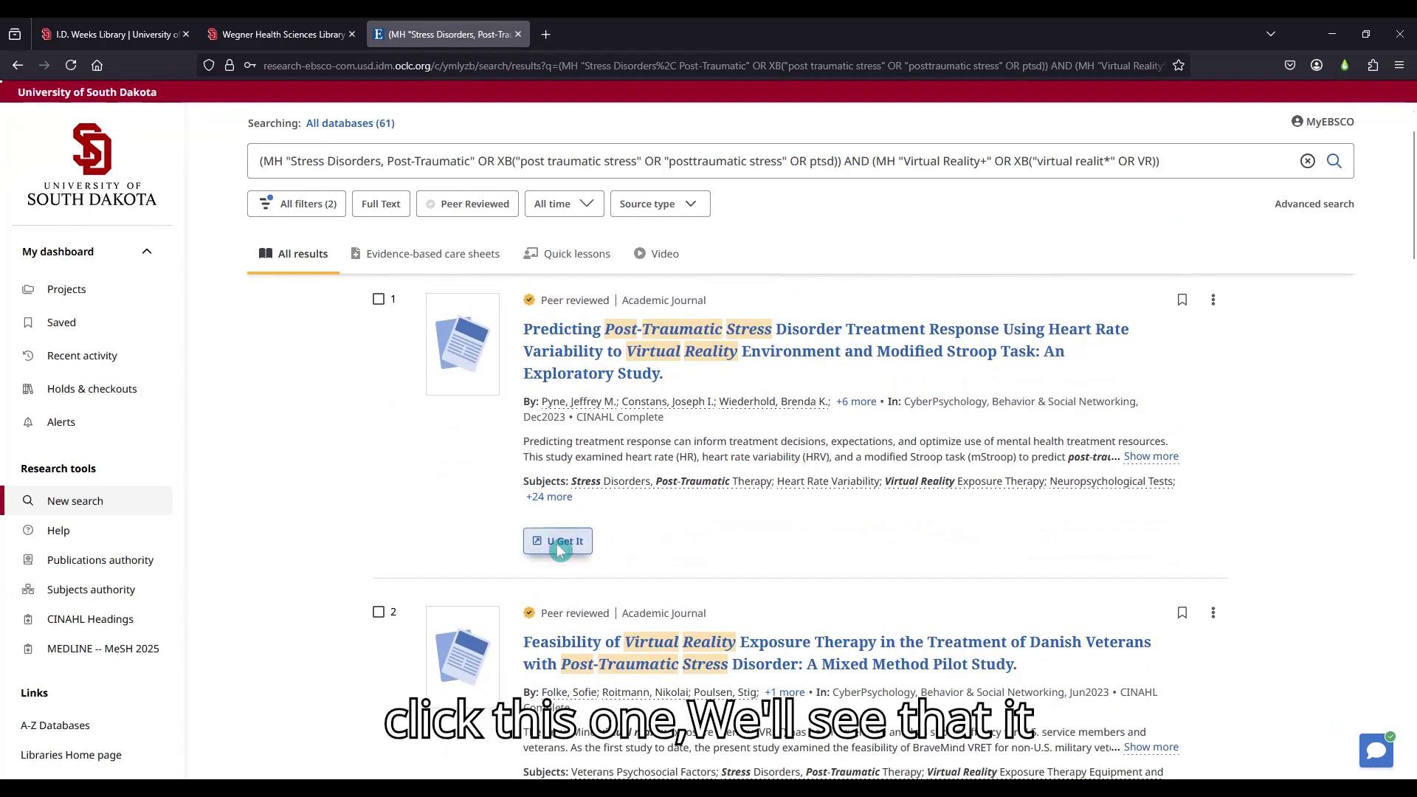
left_click(559, 545)
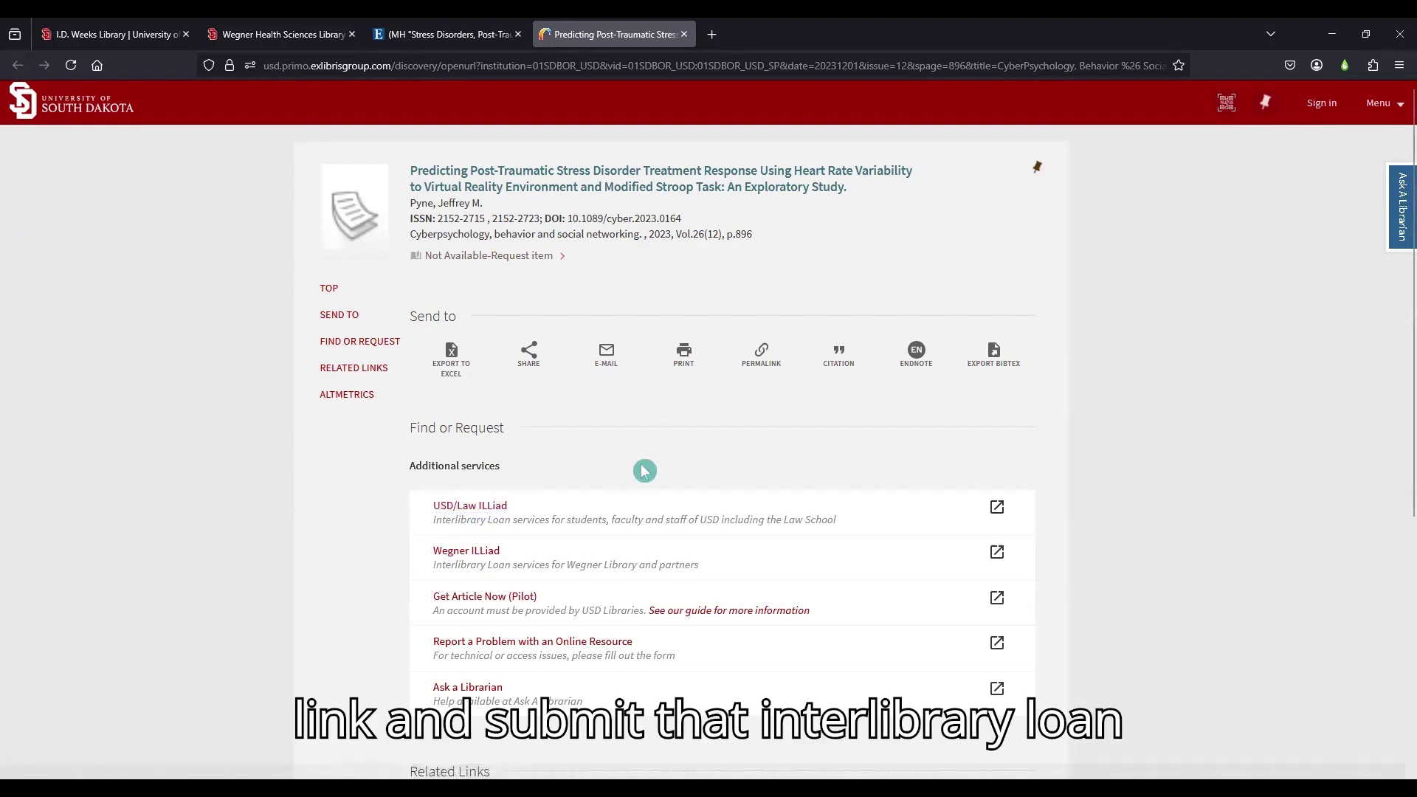
left_click(456, 34)
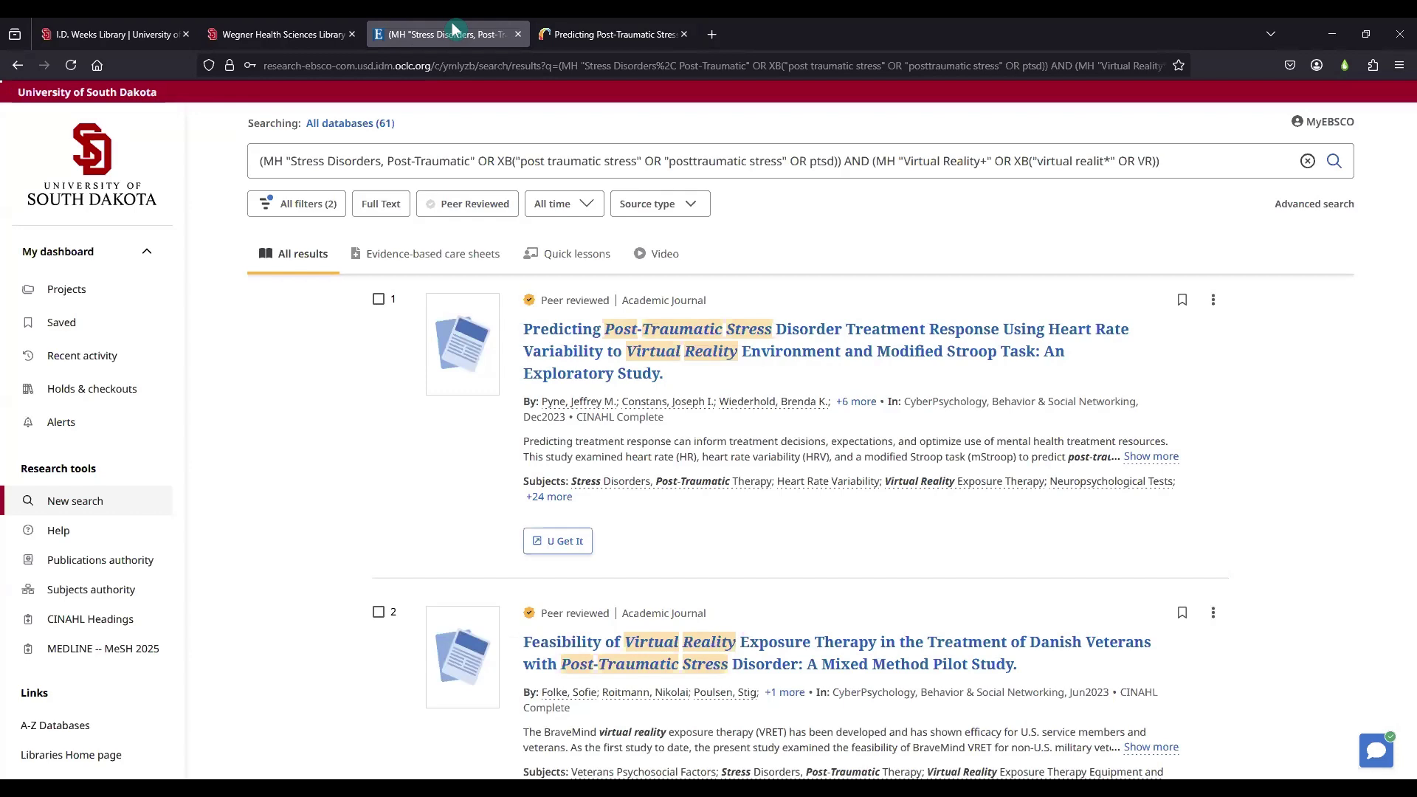
Step: View the linked full text of the third article, on virtual reality for post-ICU syndrome symptoms, and return to the search results
scroll(568, 499, "down", 5)
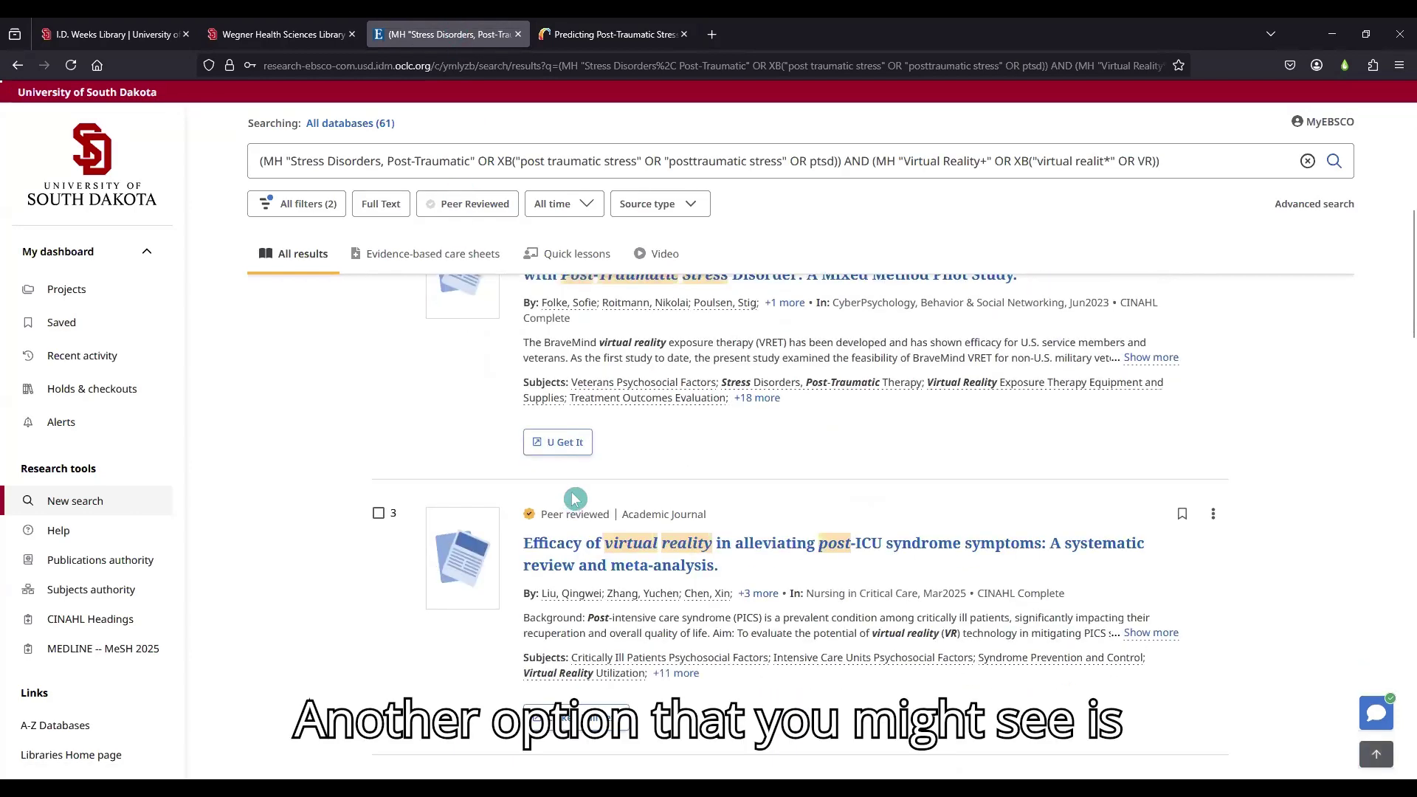
scroll(594, 479, "down", 4)
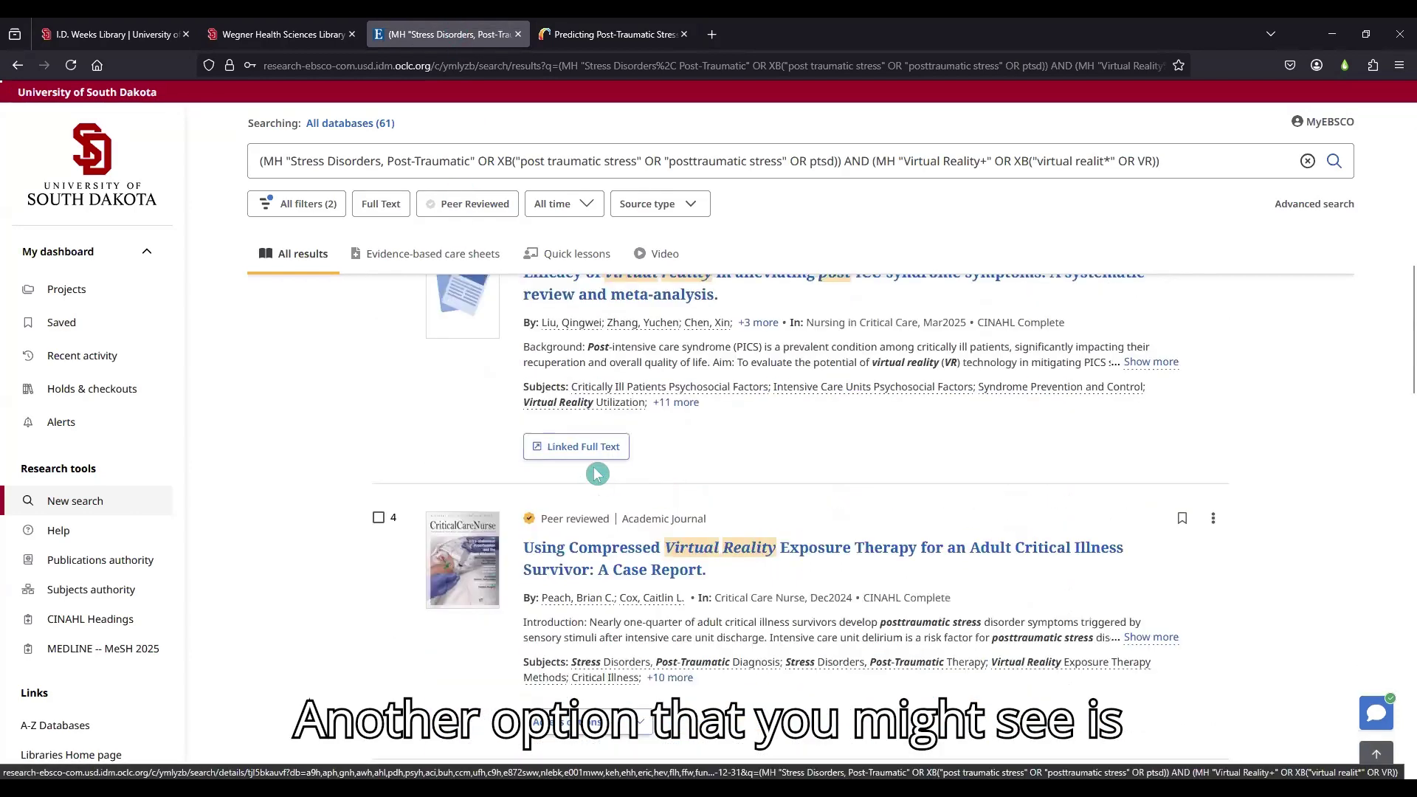
scroll(595, 479, "up", 2)
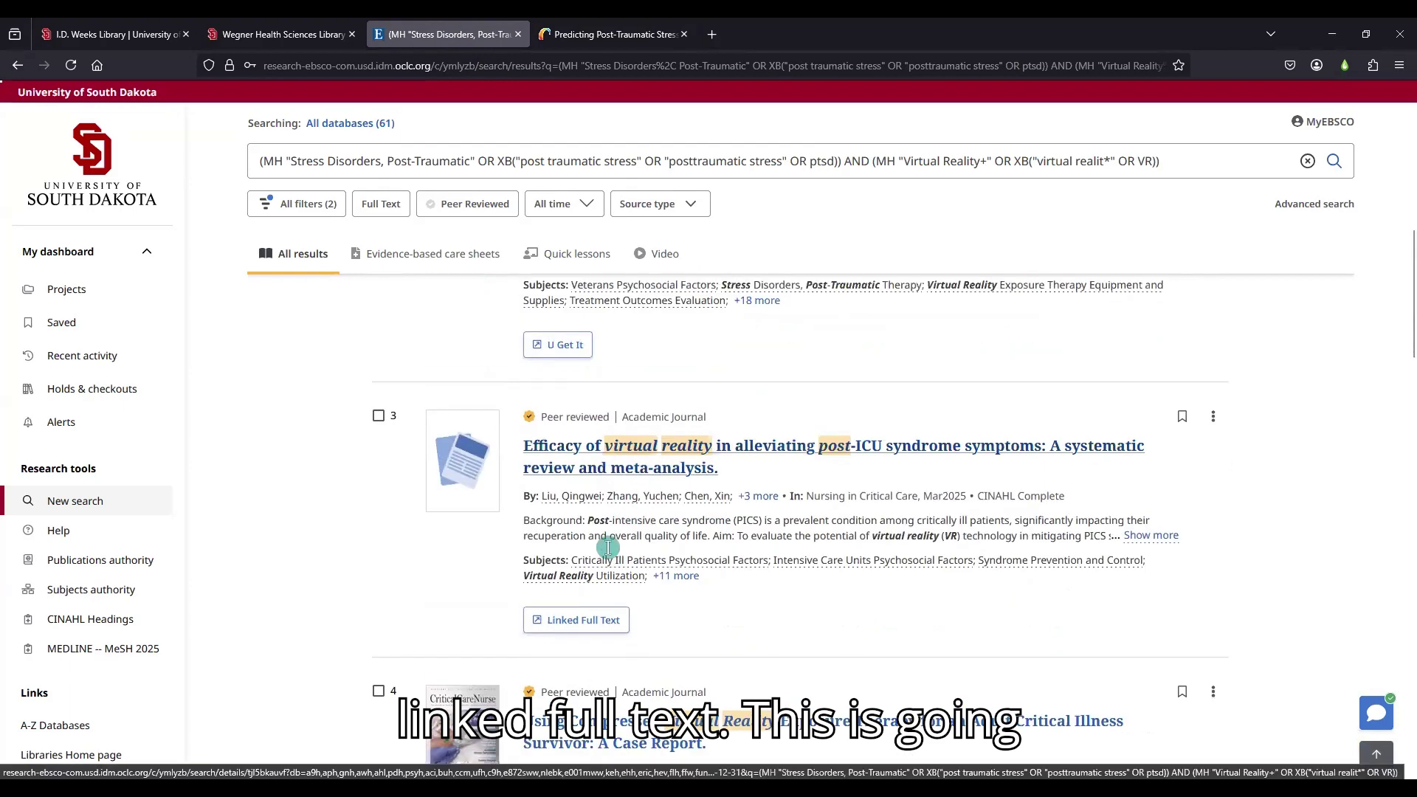
left_click(570, 622)
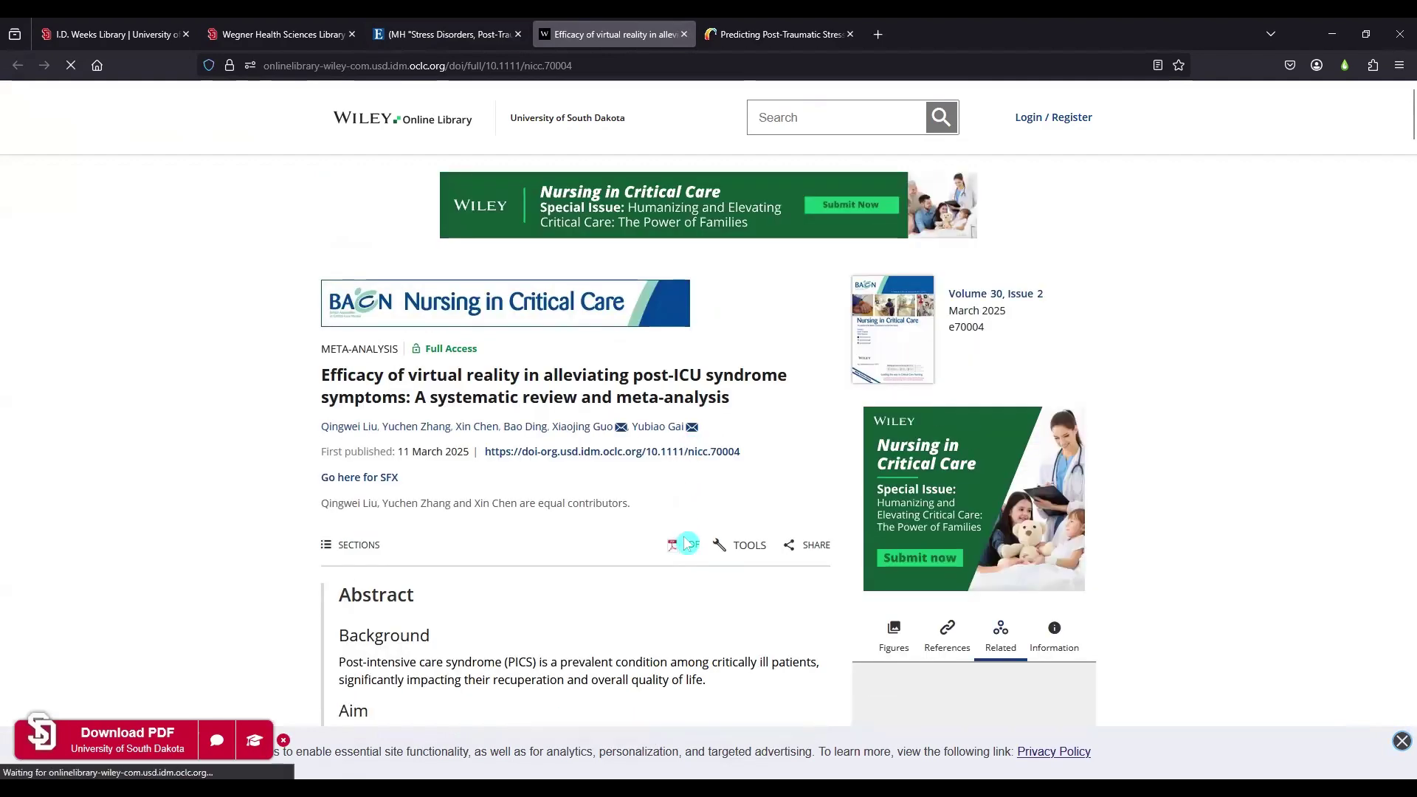
left_click(461, 28)
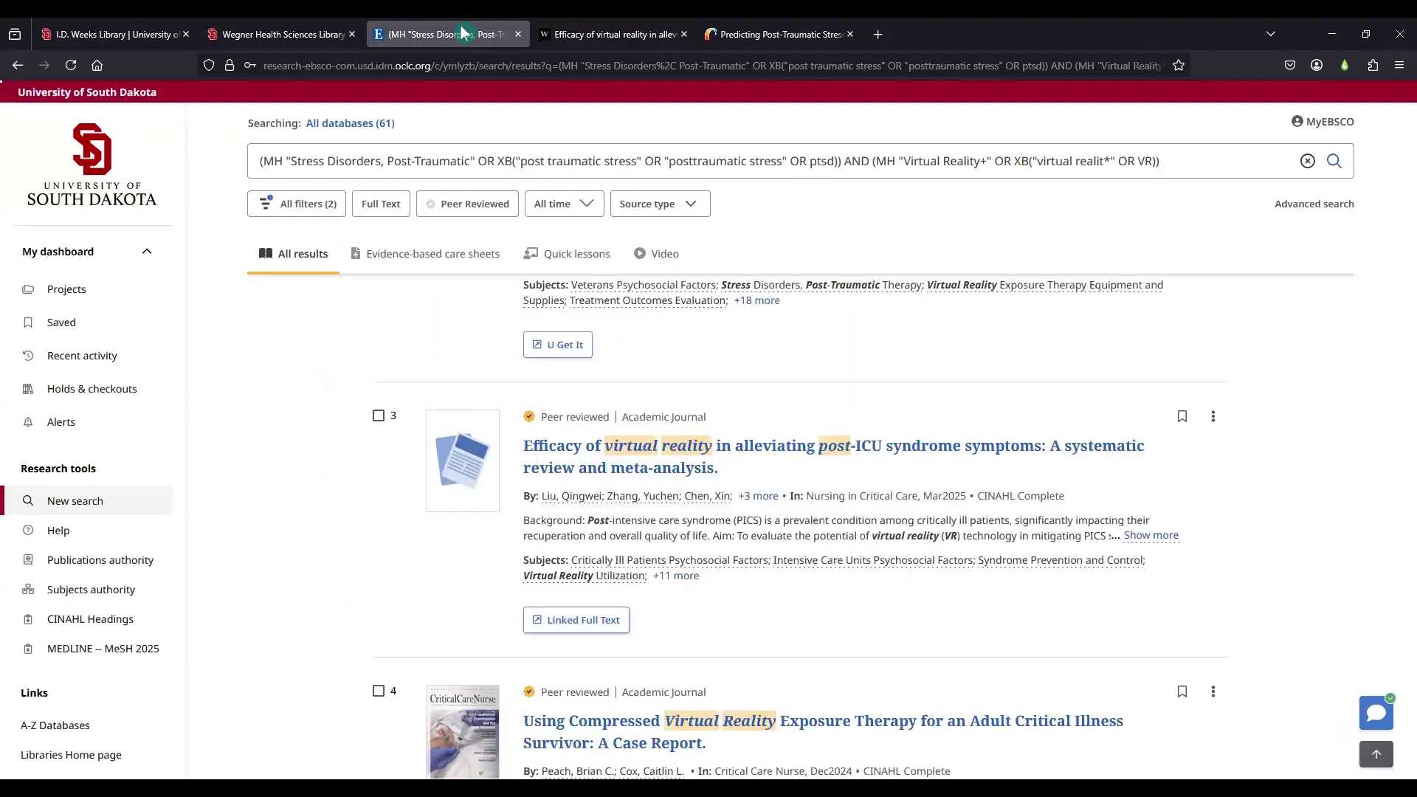
Step: View the access options of the fourth article, on compressed virtual reality exposure therapy, and close them without choosing one
scroll(790, 525, "down", 4)
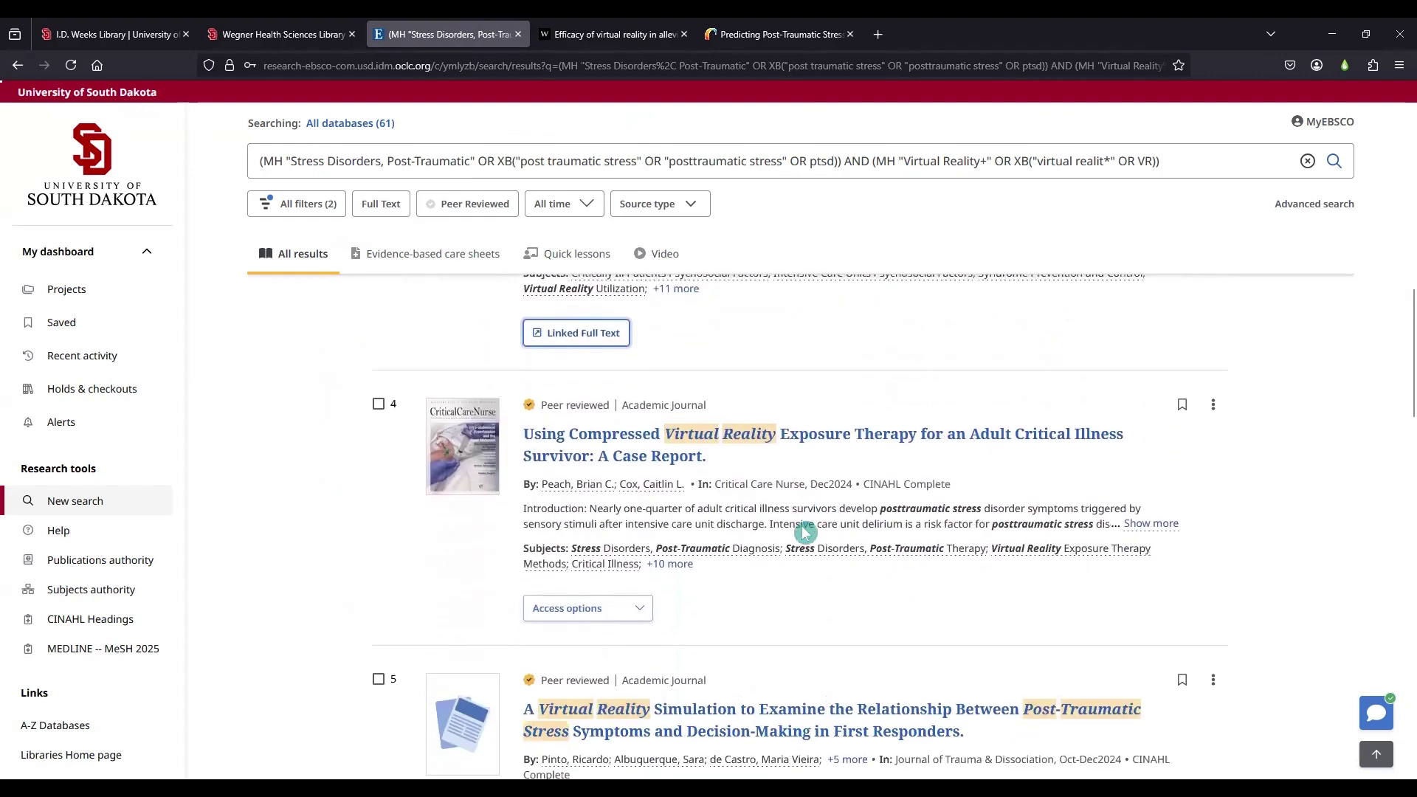
scroll(788, 476, "down", 1)
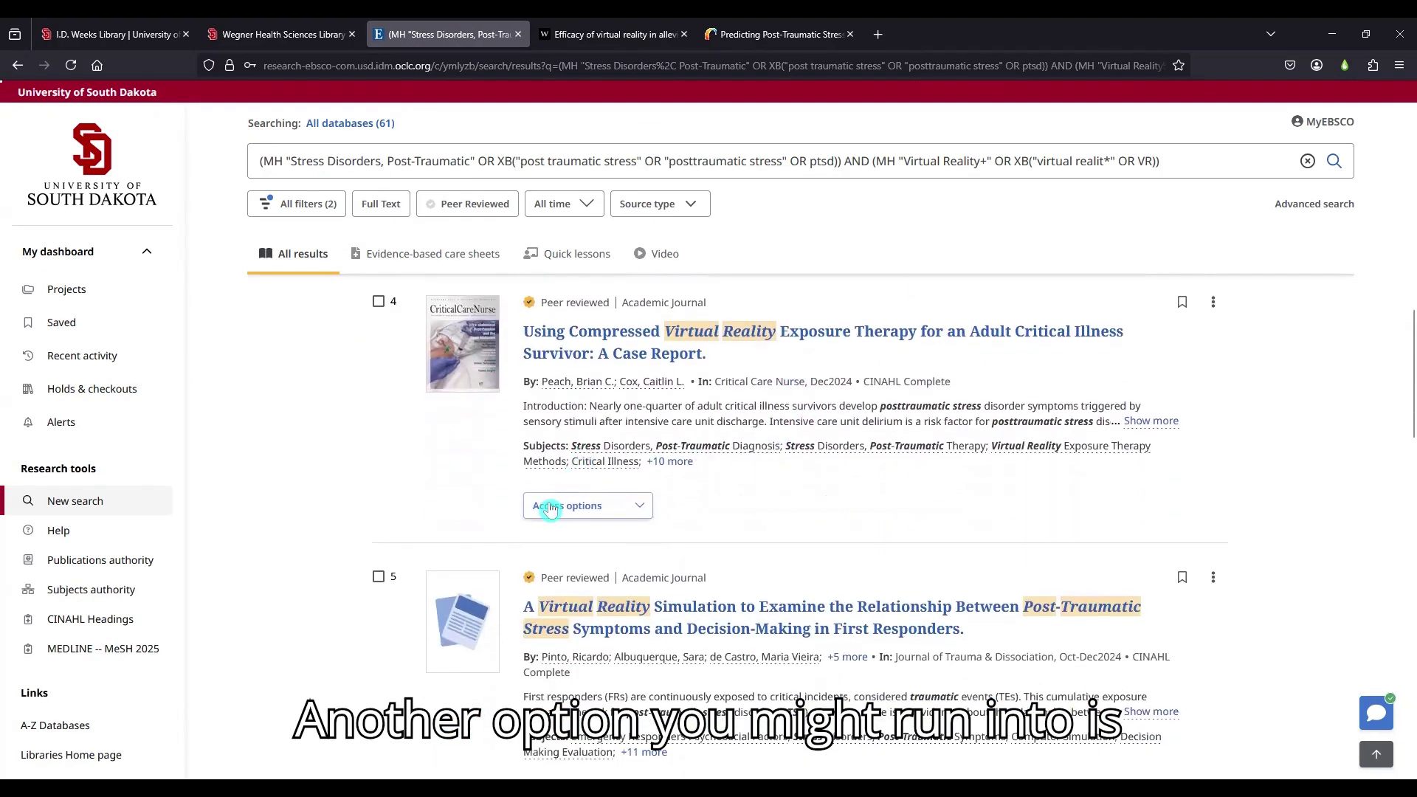
left_click(637, 509)
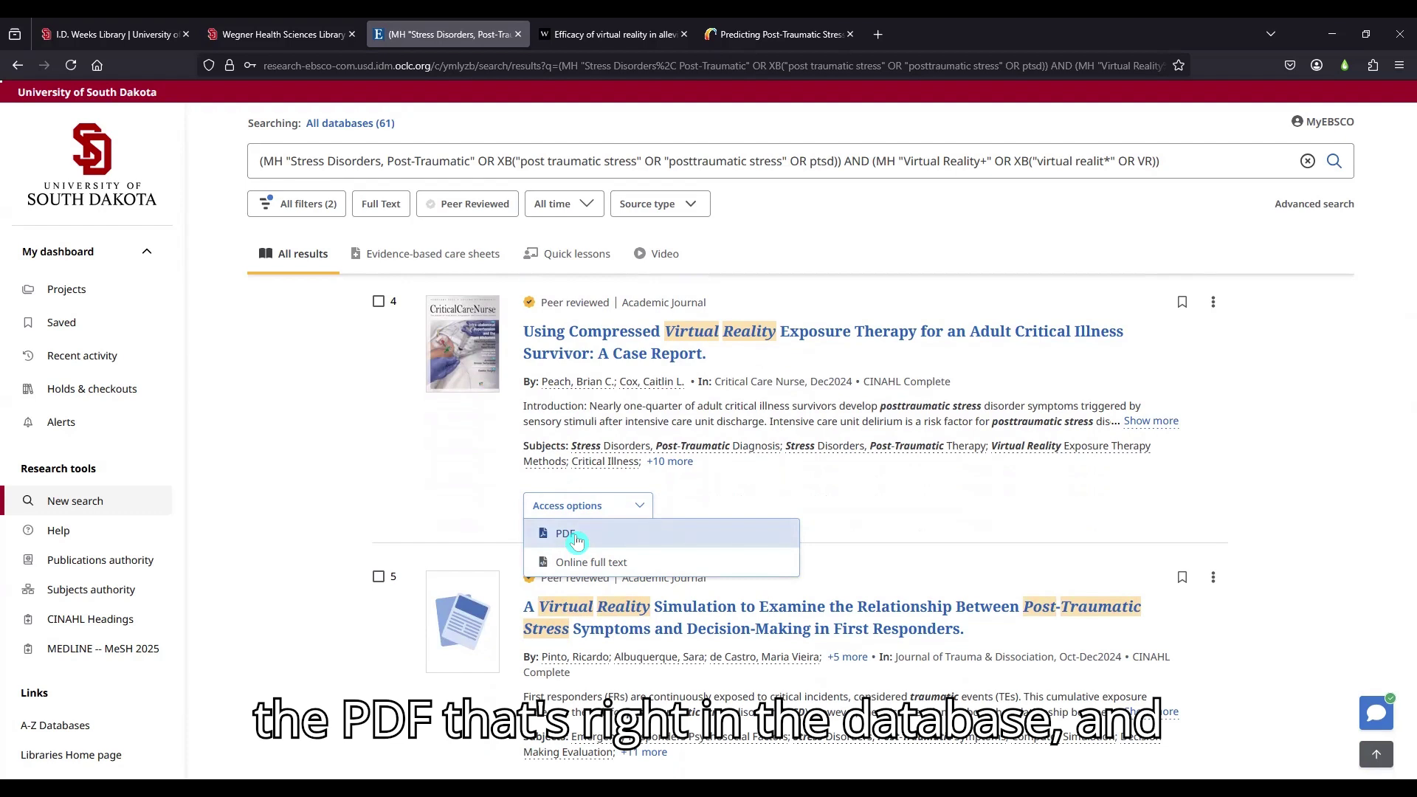
left_click(871, 478)
Step: Load more results beyond the first ten articles
scroll(902, 443, "down", 2)
scroll(902, 471, "down", 10)
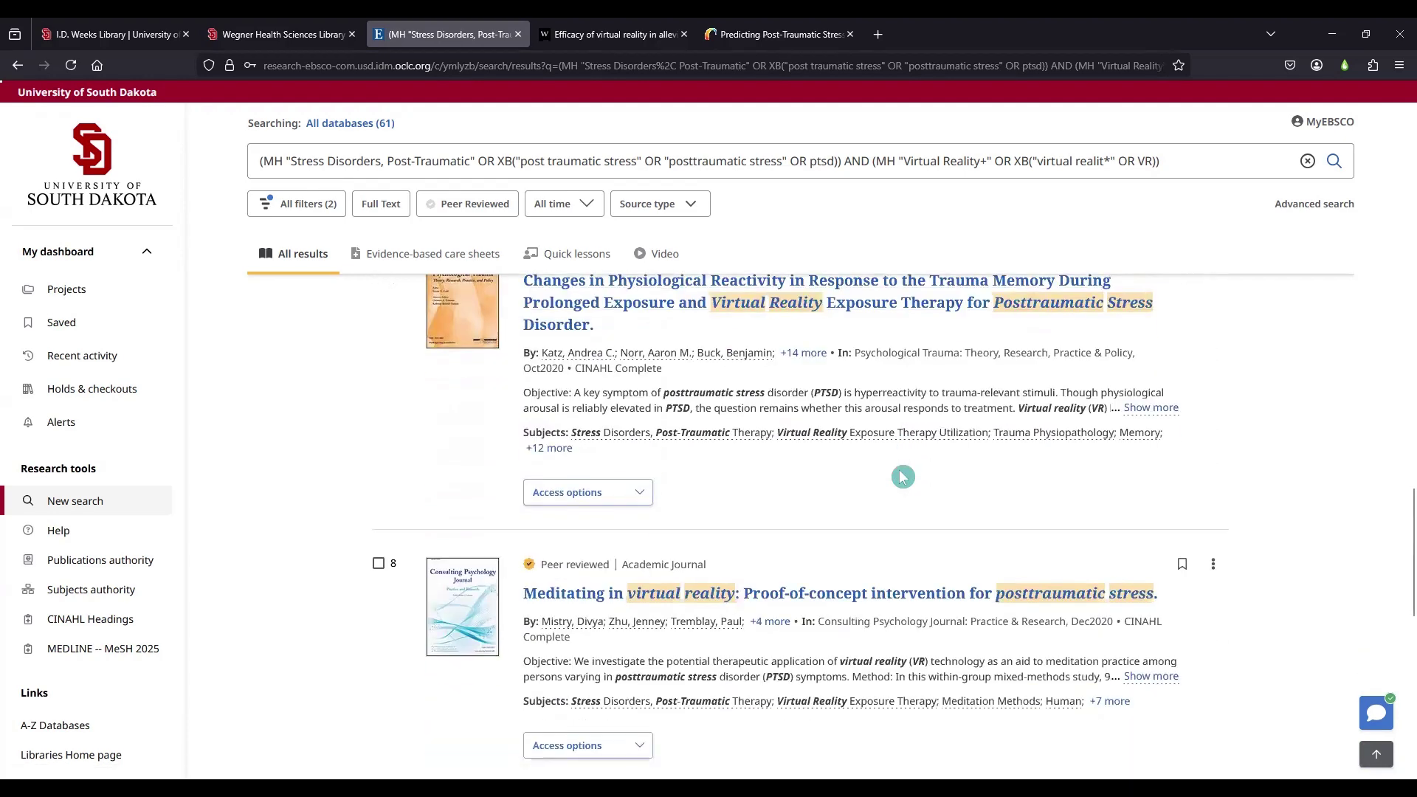
scroll(902, 476, "down", 10)
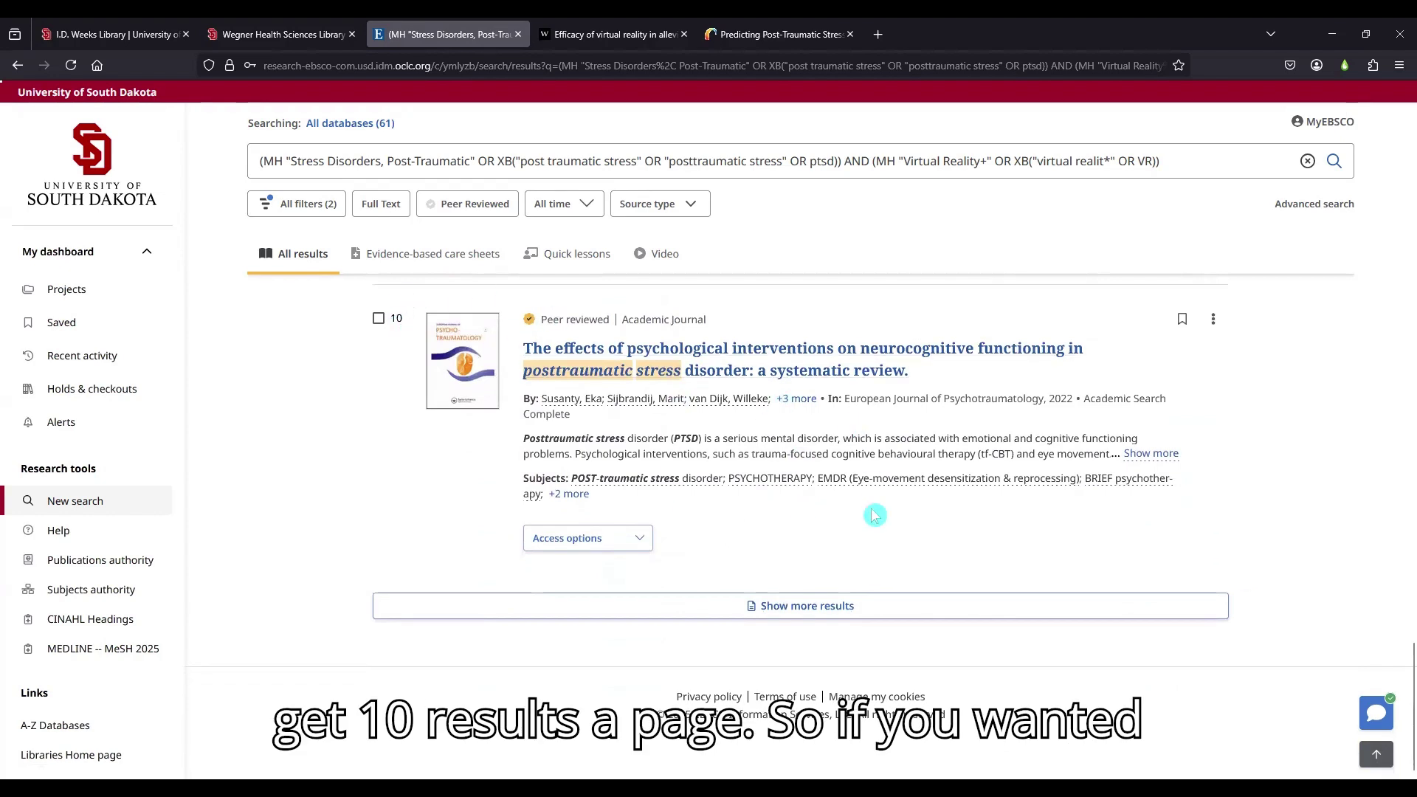
left_click(796, 610)
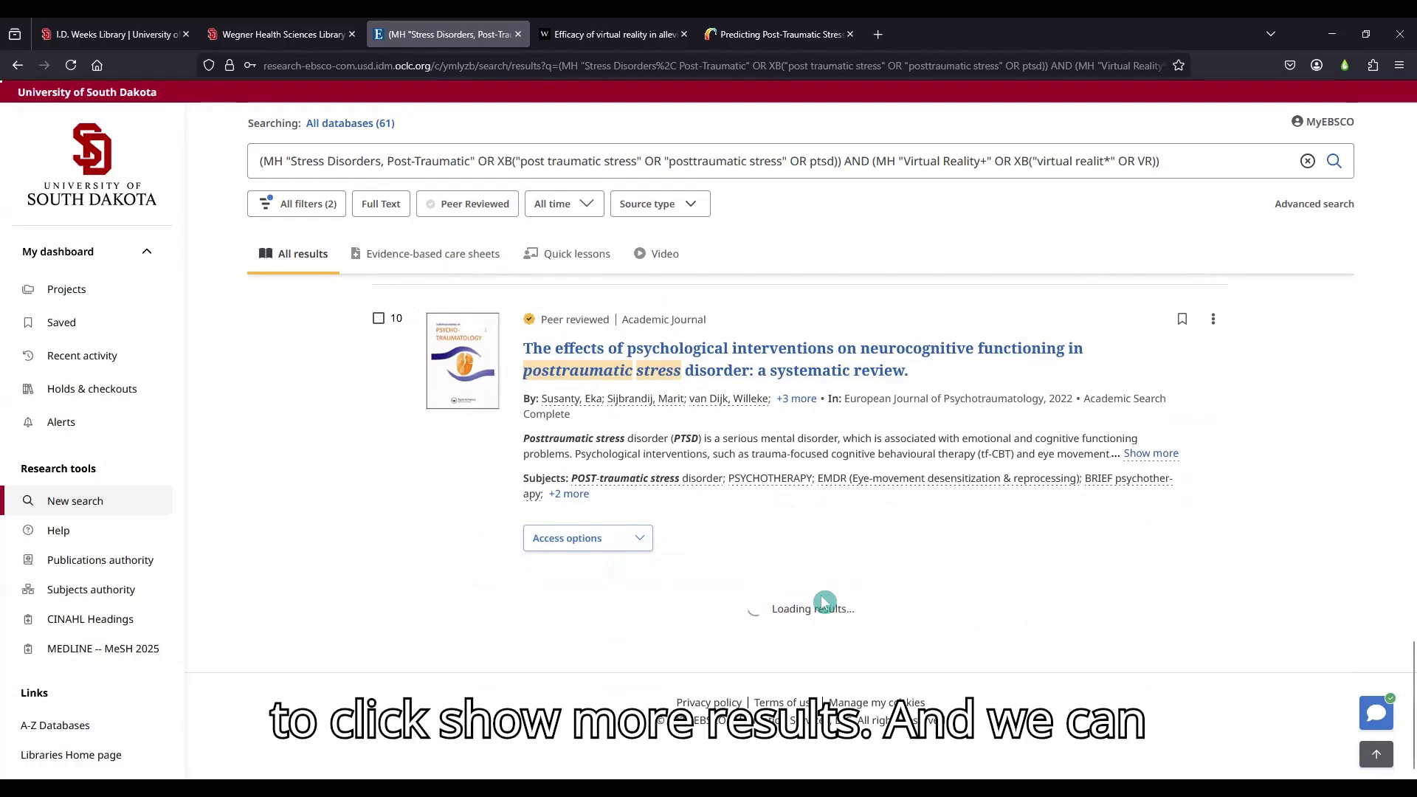
Step: Examine the newly loaded articles from result 11 onward for their source databases and full-text access options
scroll(823, 576, "down", 3)
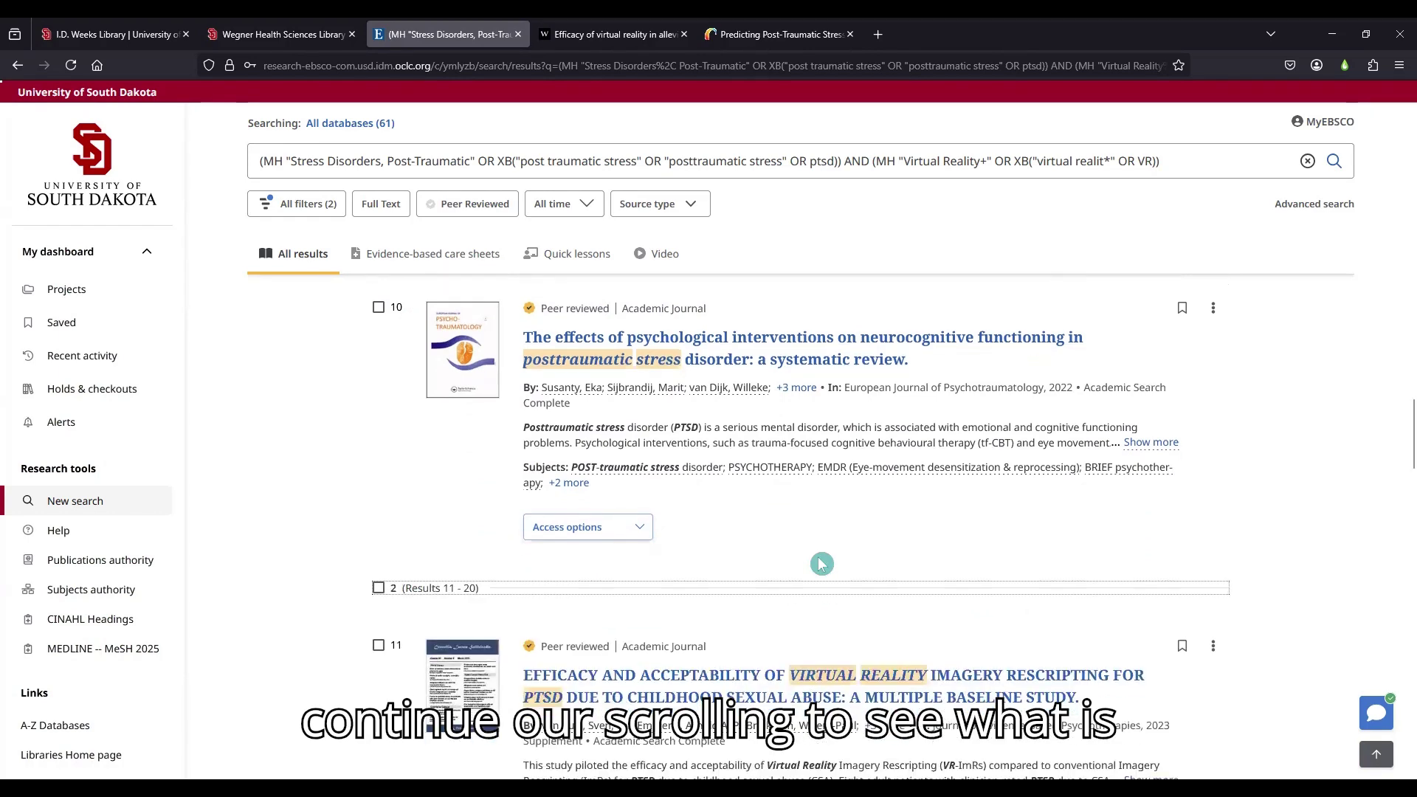
scroll(821, 564, "down", 4)
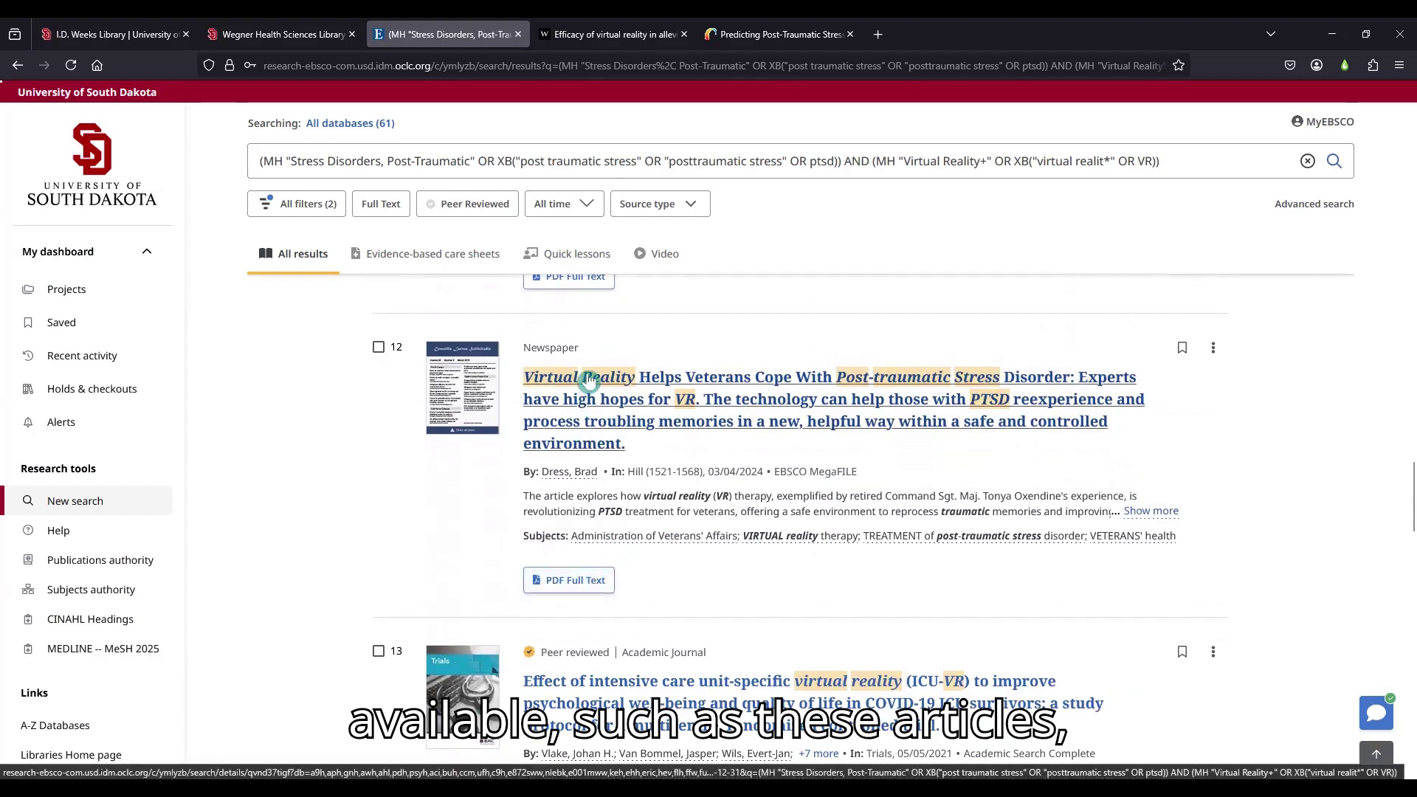
scroll(589, 379, "up", 1)
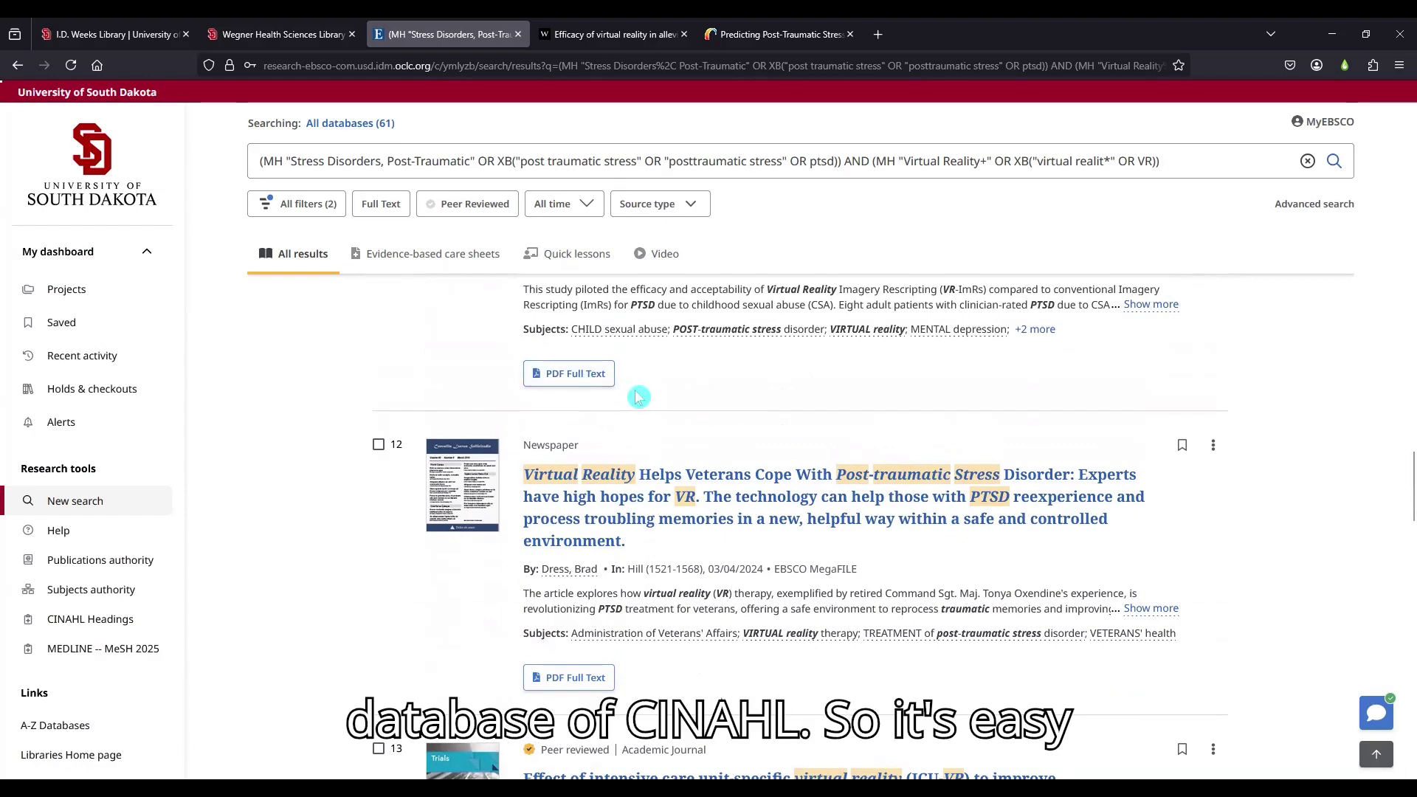
scroll(639, 399, "down", 1)
scroll(638, 399, "down", 5)
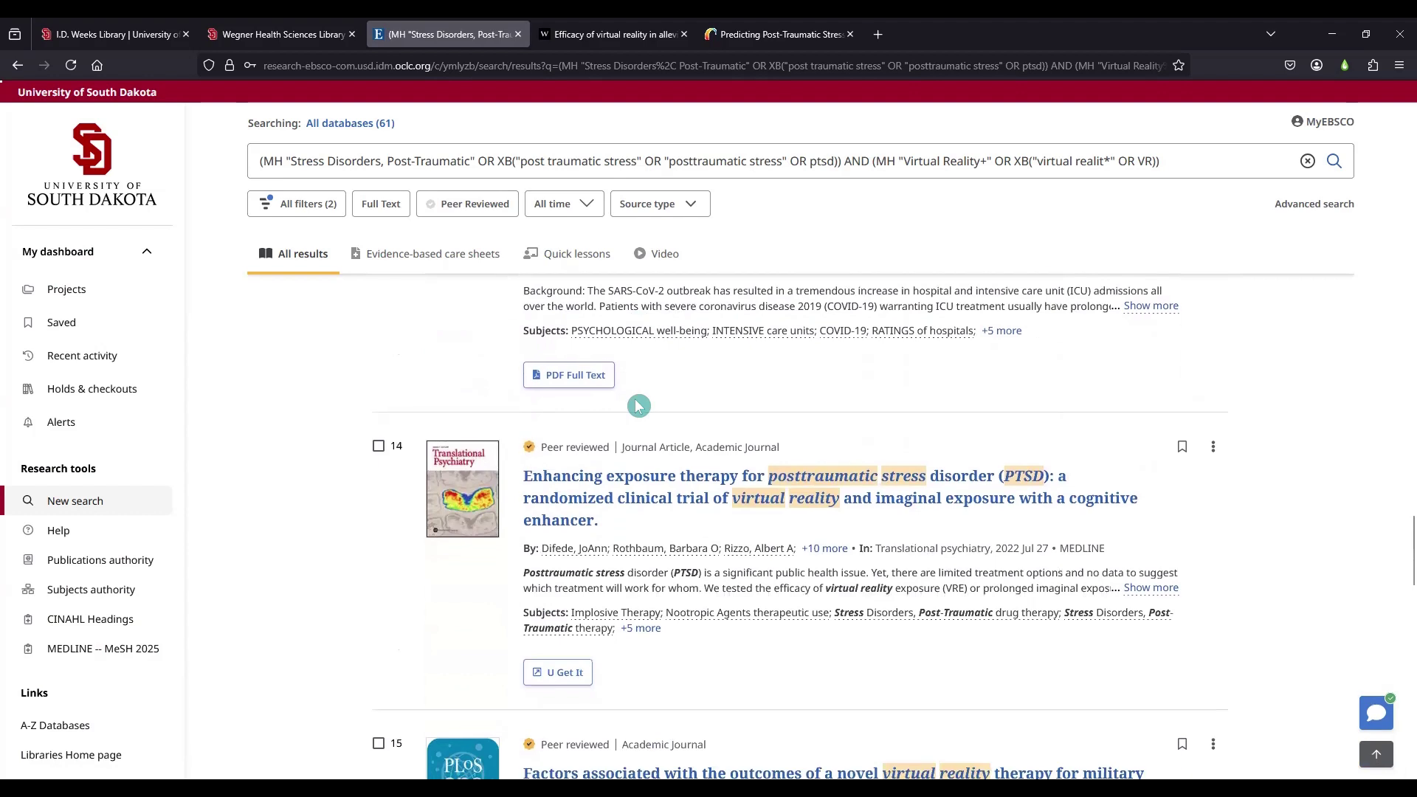
scroll(638, 406, "down", 1)
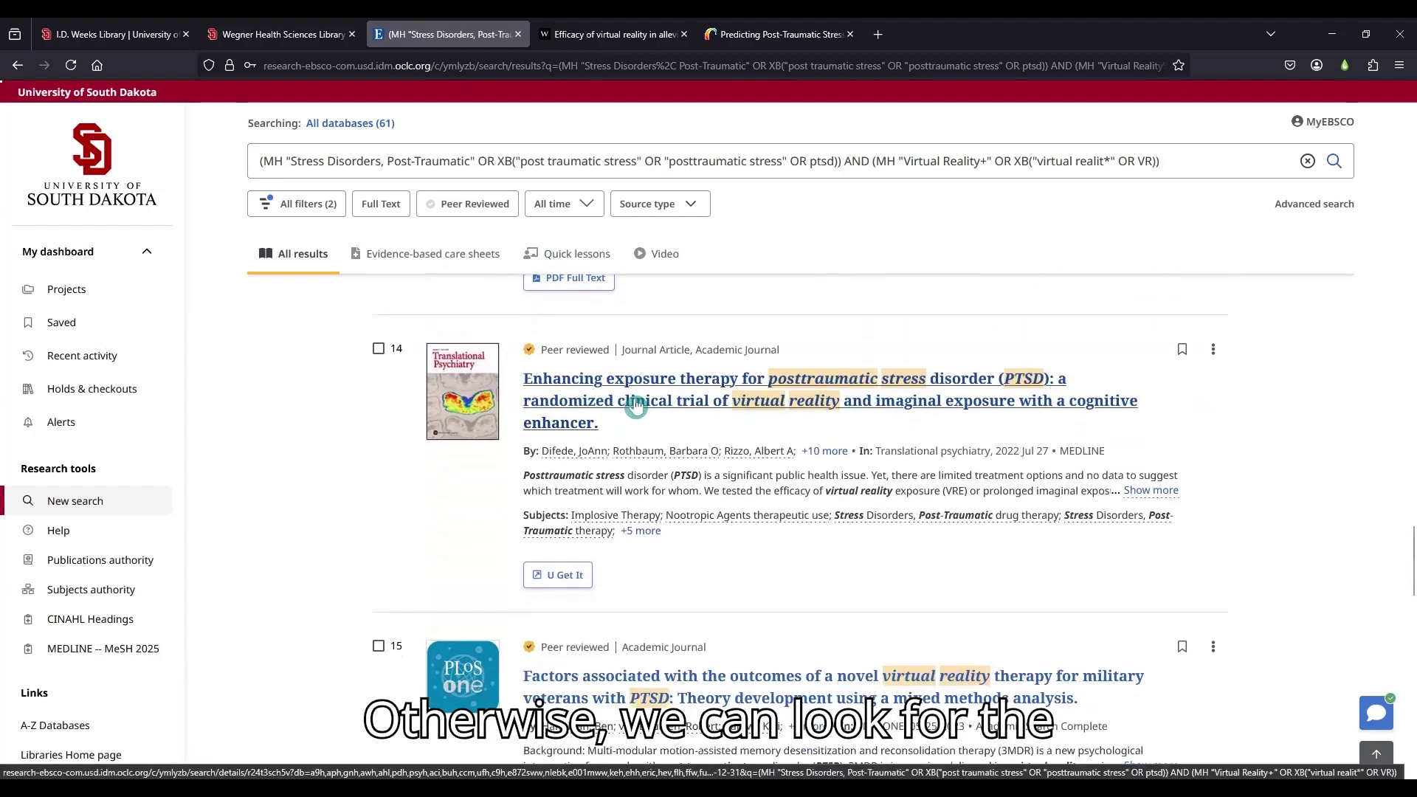
scroll(635, 595, "down", 2)
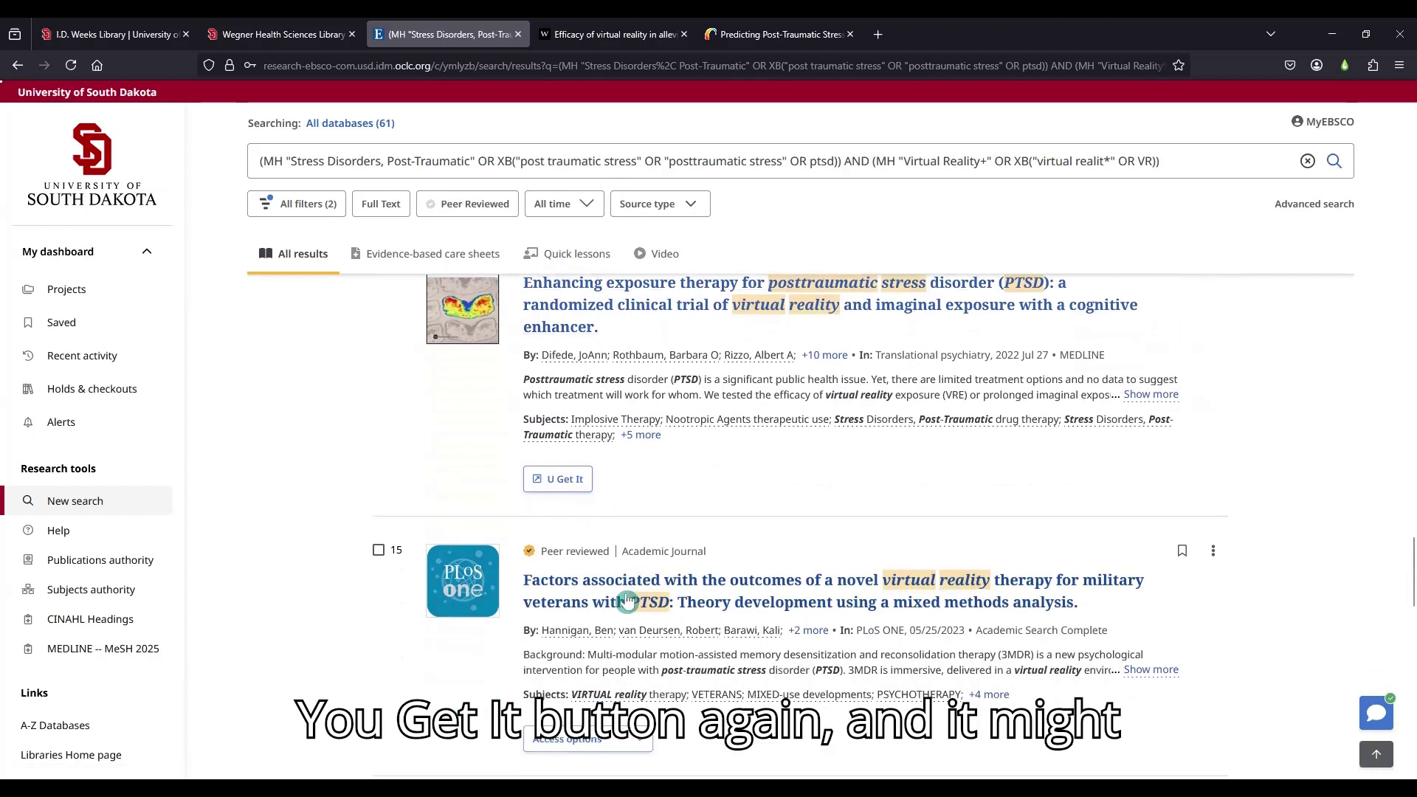